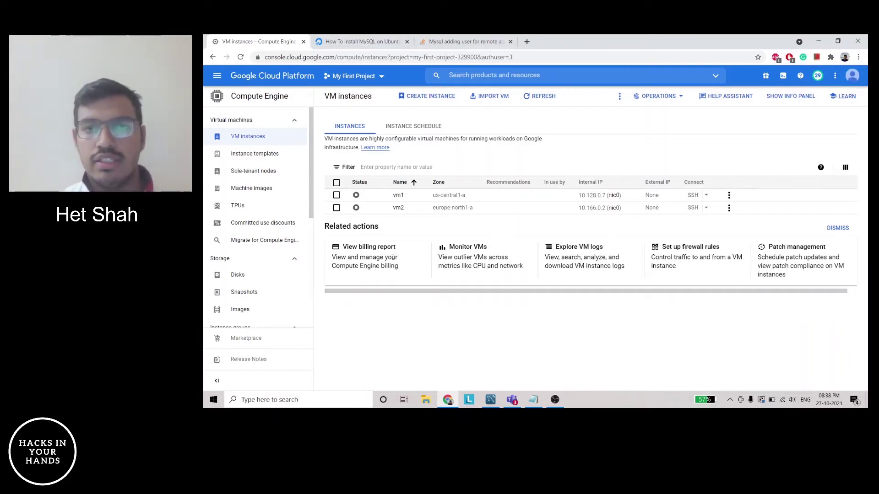
Start a blank Notepad note with the lines 'VM instance - Linux' and 'install mysql'
key("super+r")
key("Return")
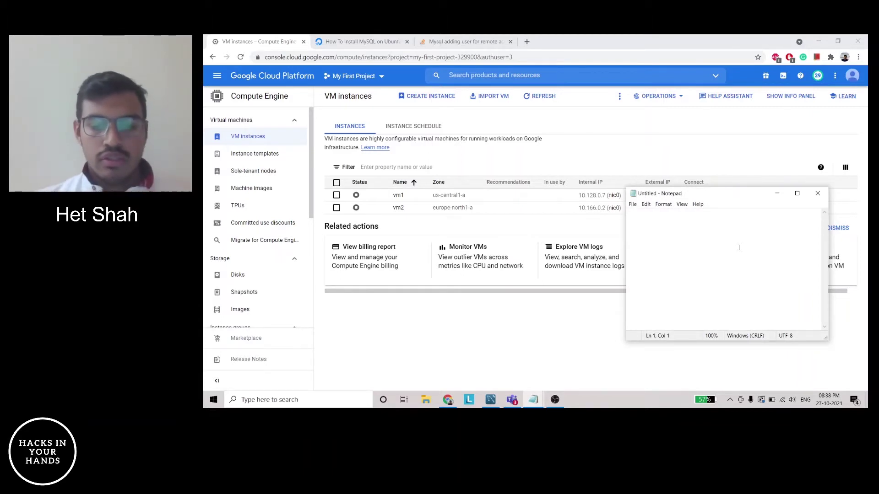
type("VM")
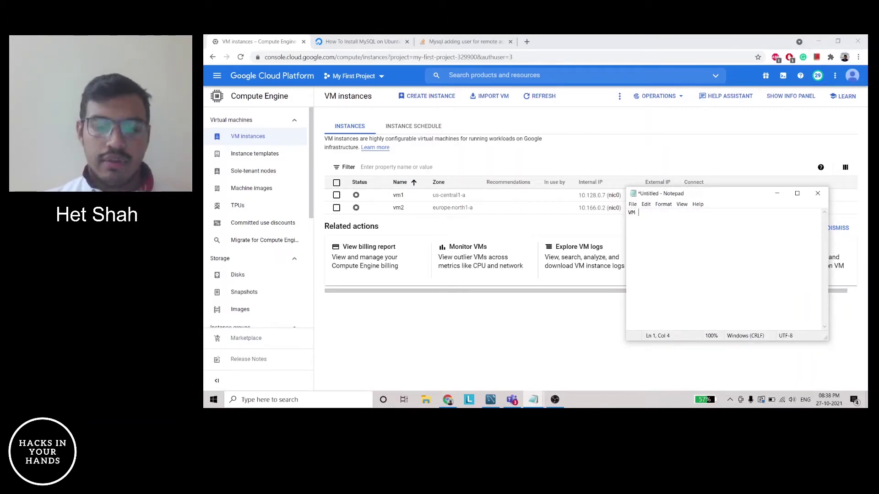
type(" instance -")
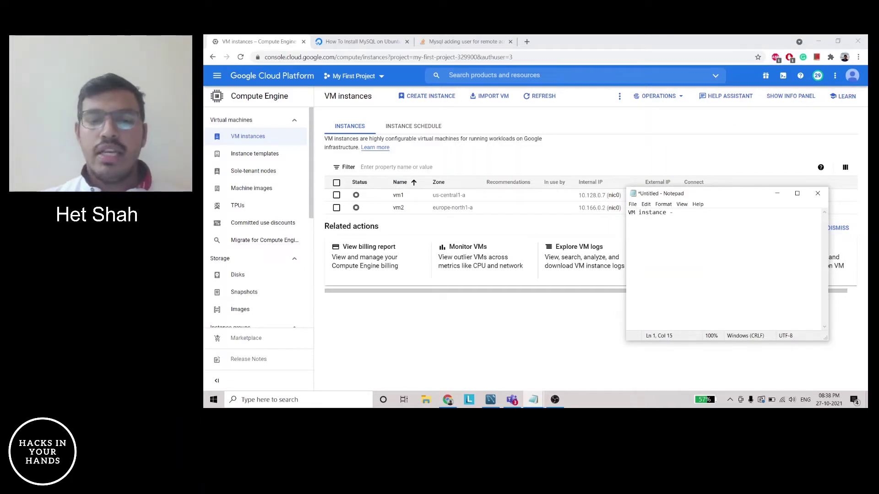
type(" L")
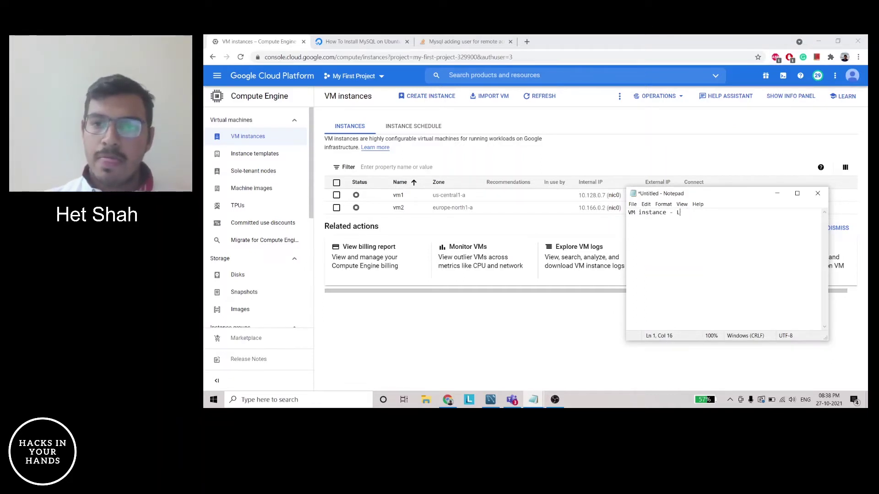
type("inux")
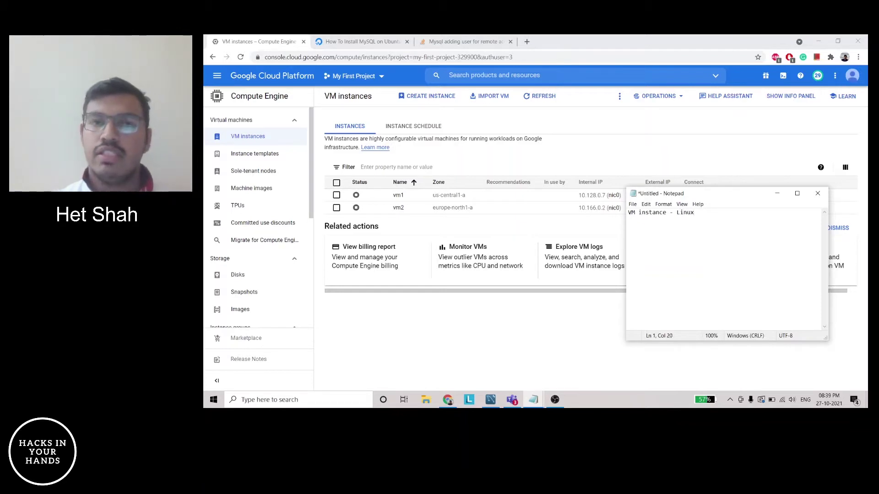
key("Return")
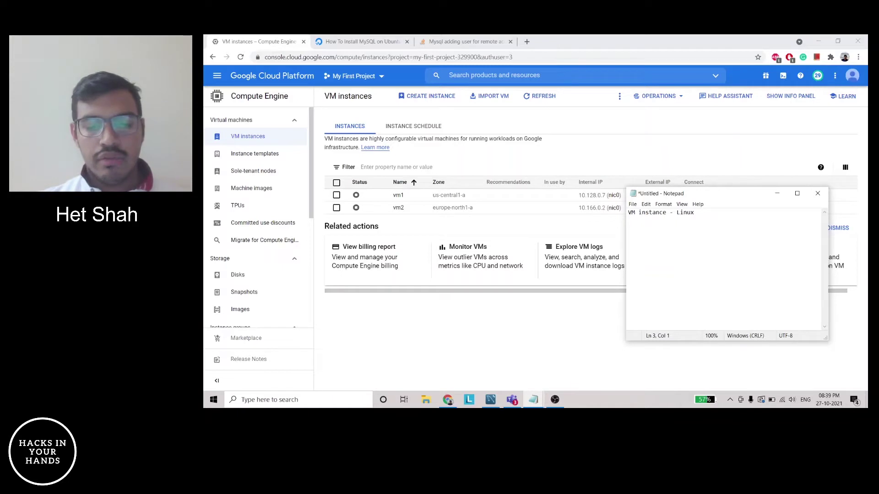
type("installl")
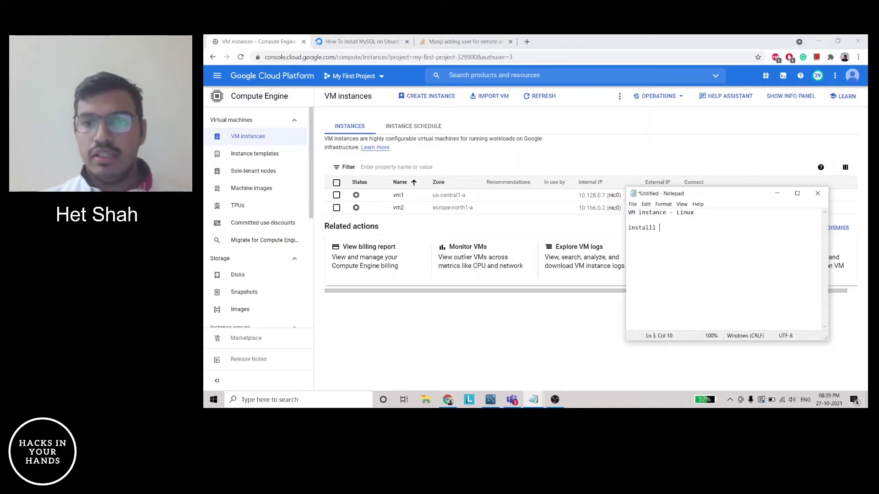
key("BackSpace")
key("BackSpace")
type(" mysql")
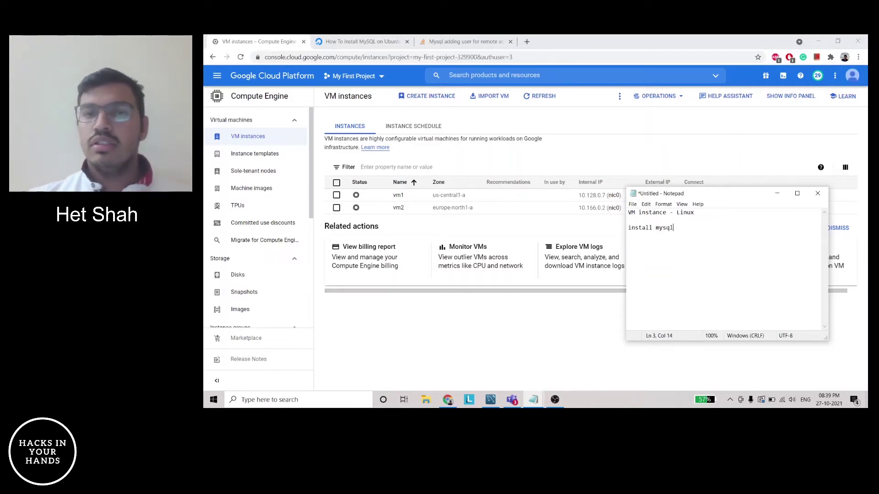
key("Return")
key("Return")
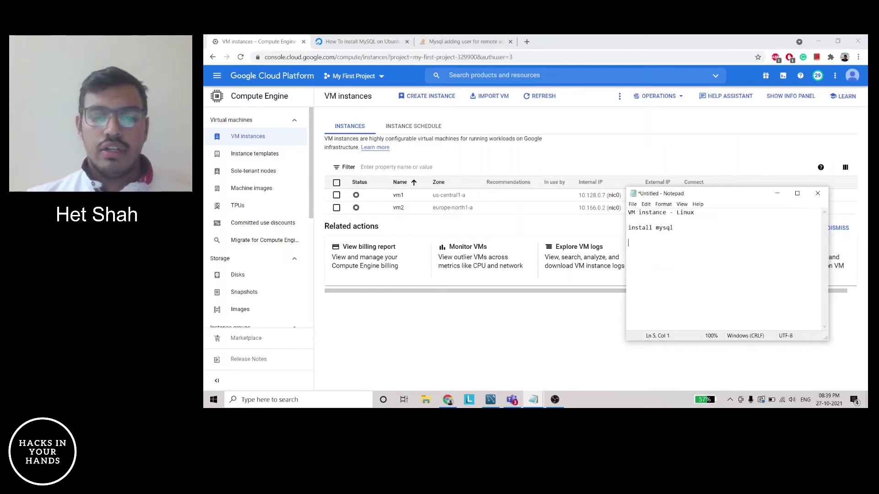
Add the outline lines 'Firewall', 'Cnf create remote user' and 'external IP'
type("FI")
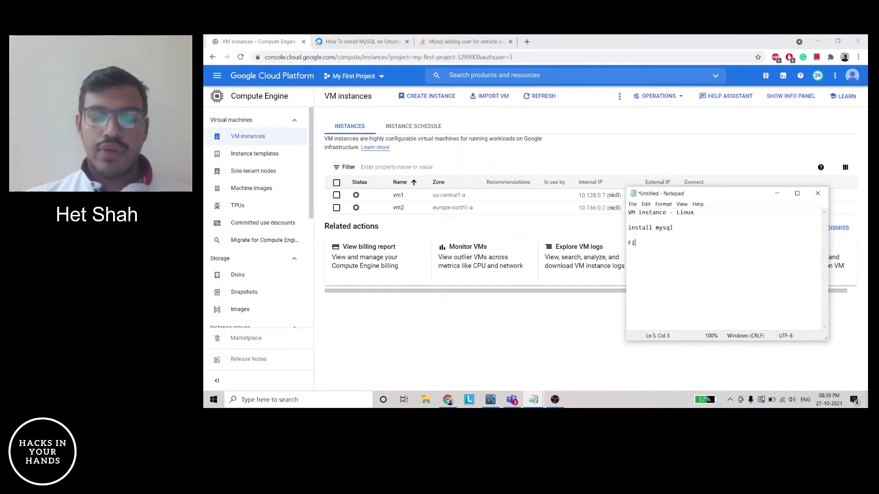
type("rewall")
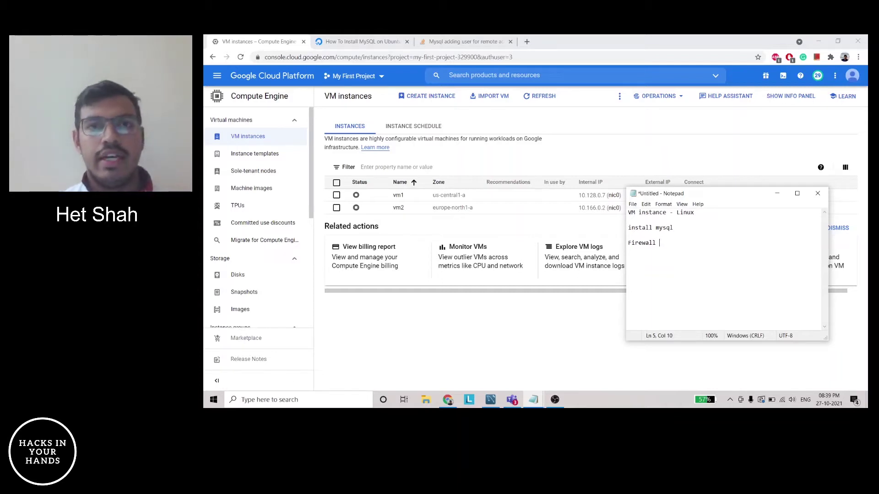
key("BackSpace")
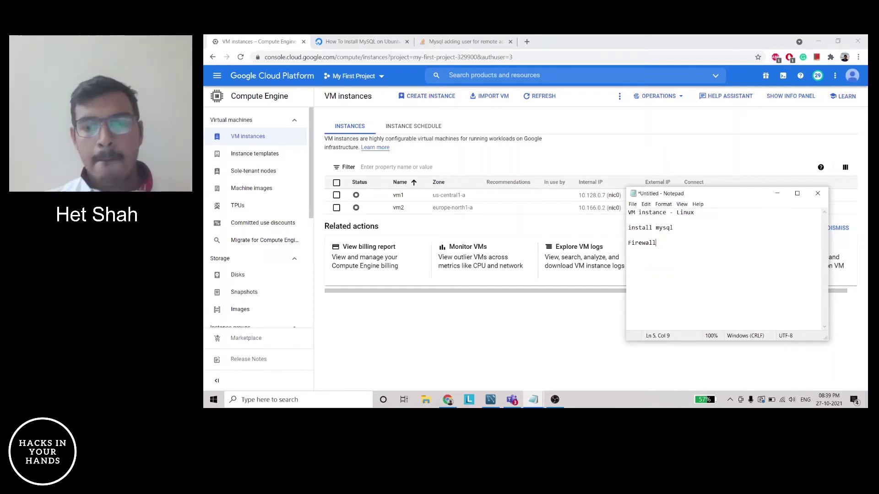
key("Return")
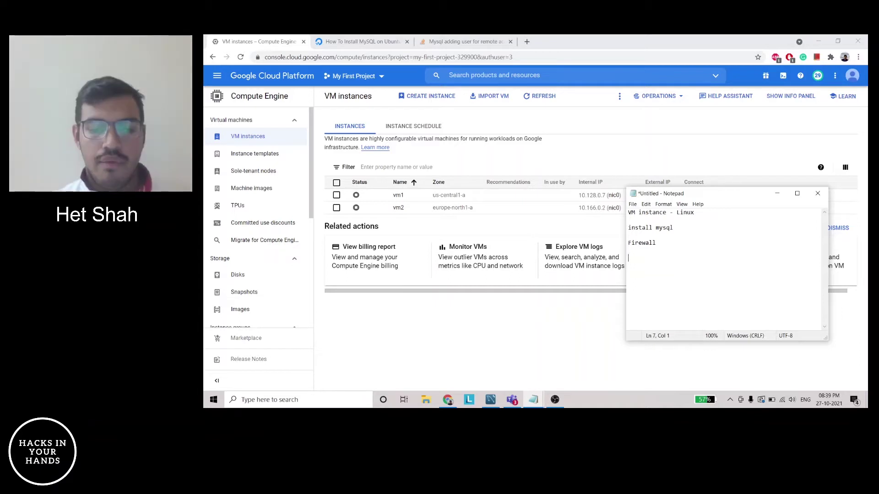
type("Cnf ")
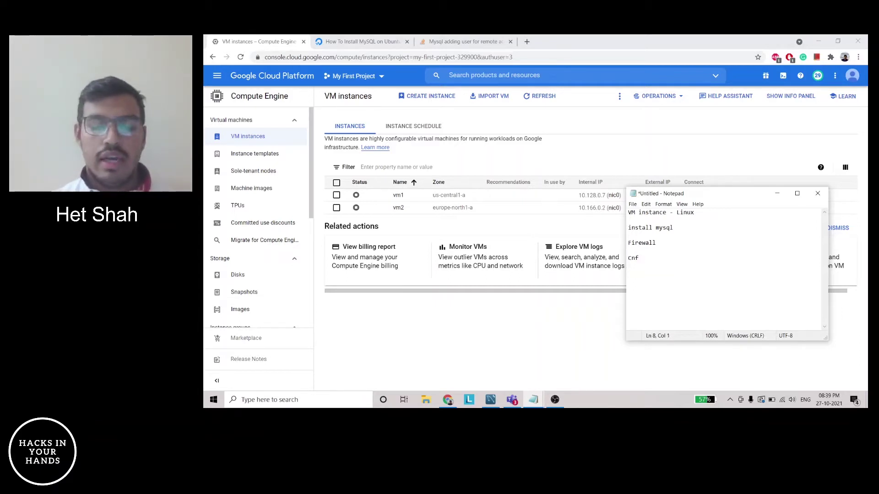
type("c")
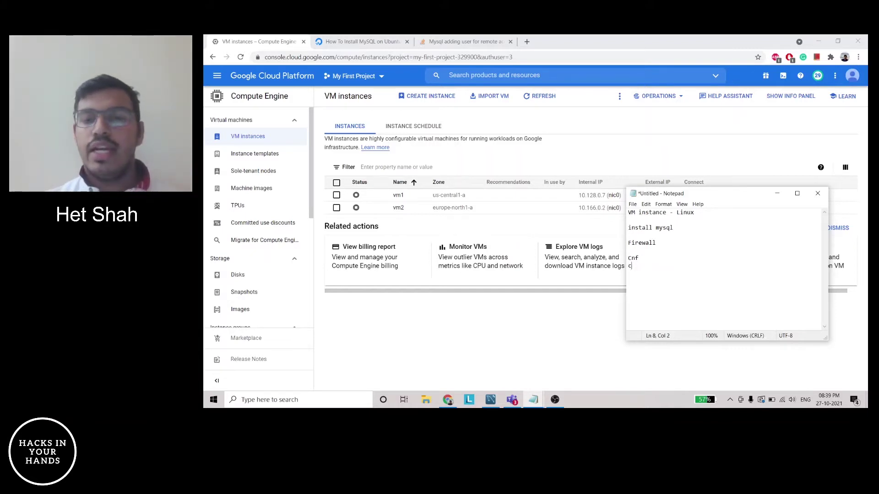
type("reate r")
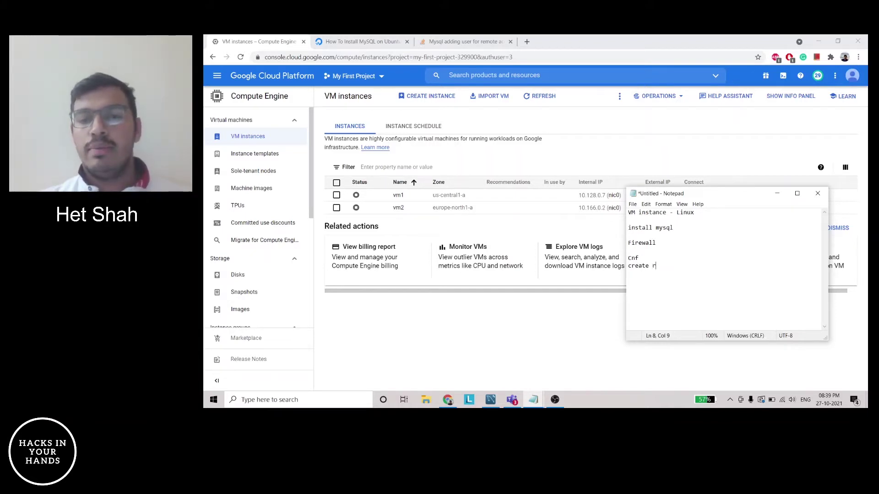
type("emote user")
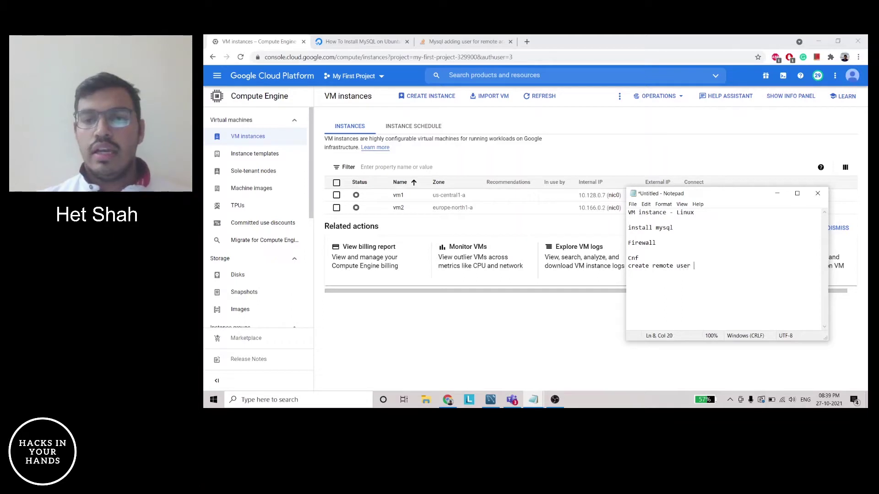
key("Return")
key("Return")
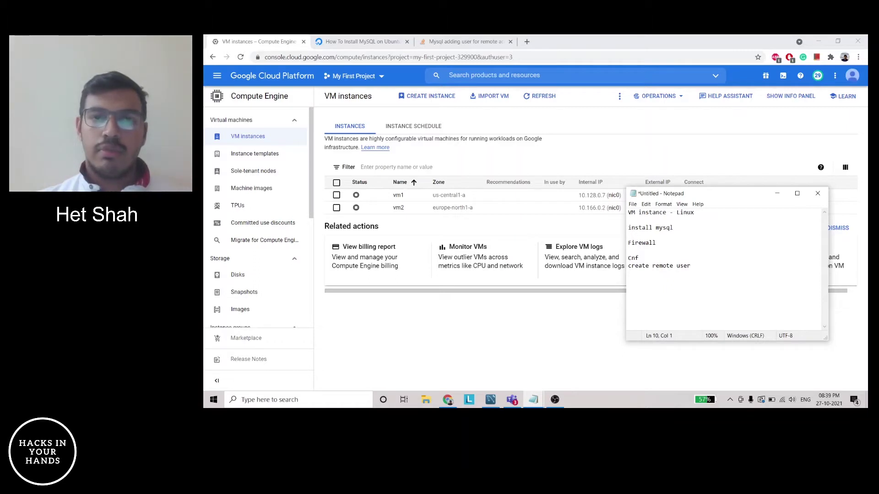
type("exte")
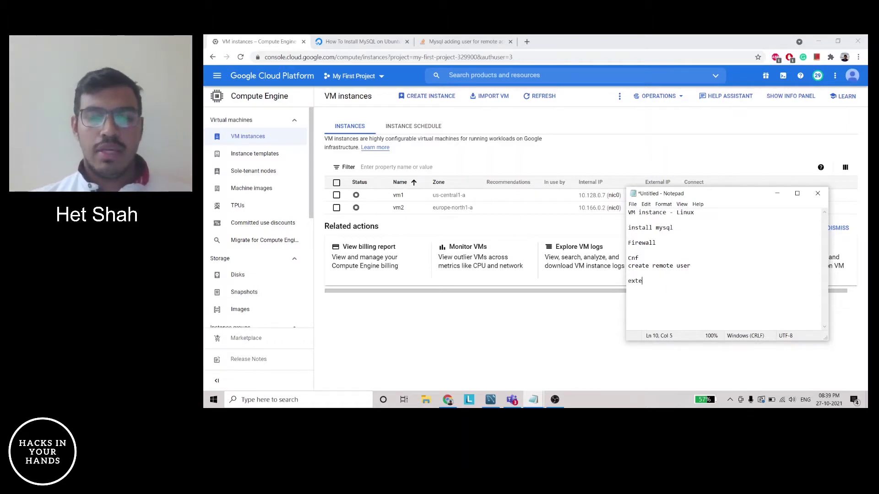
type("rnal IP")
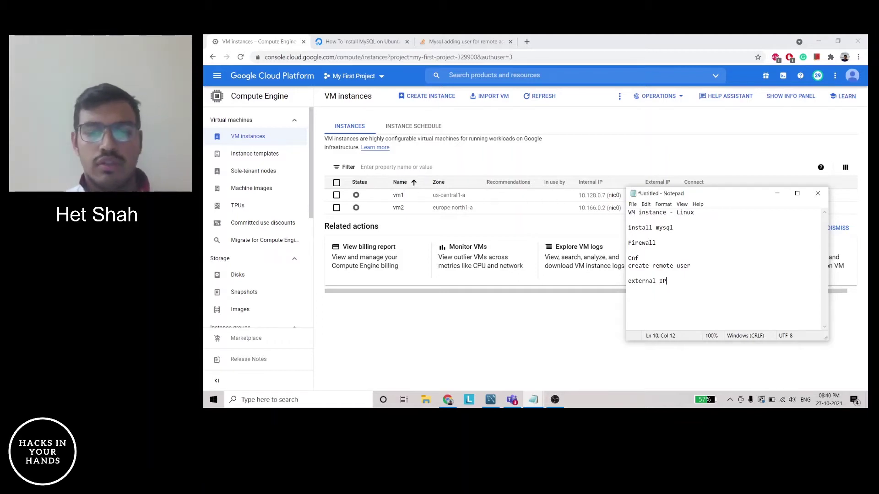
left_click(697, 213)
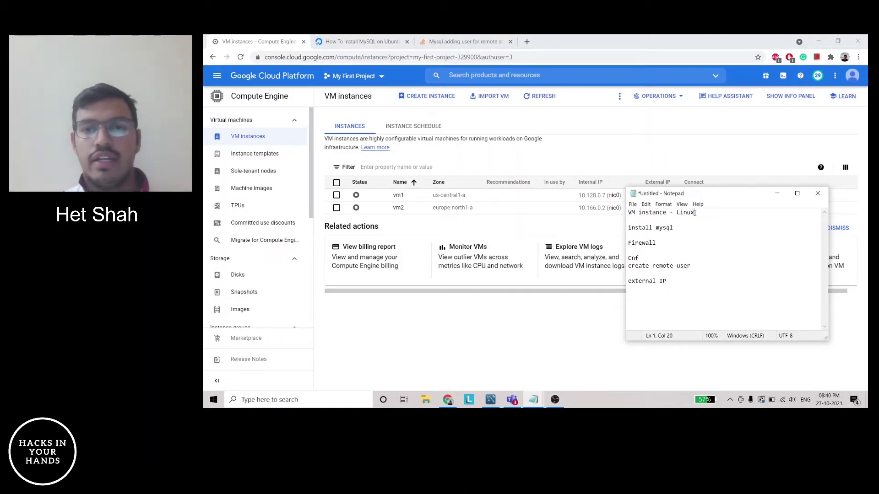
Return to the Cloud Console VM instances page and begin creating a new VM instance
left_click(499, 344)
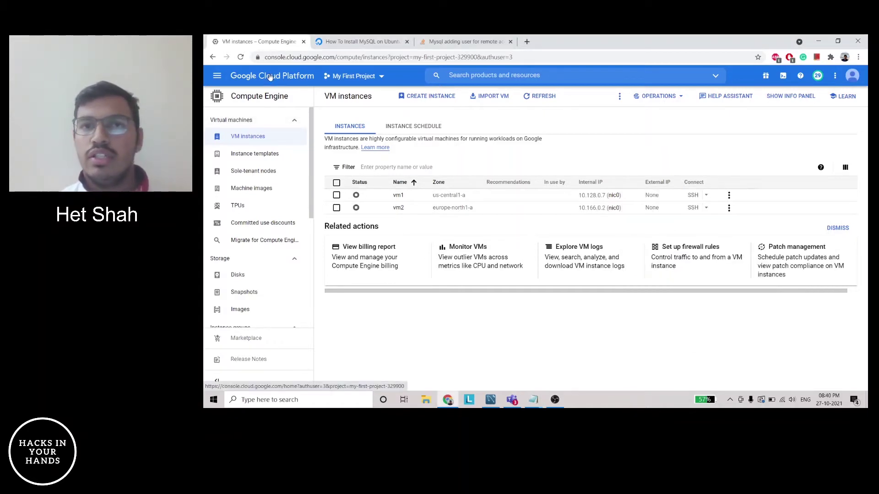
left_click(219, 80)
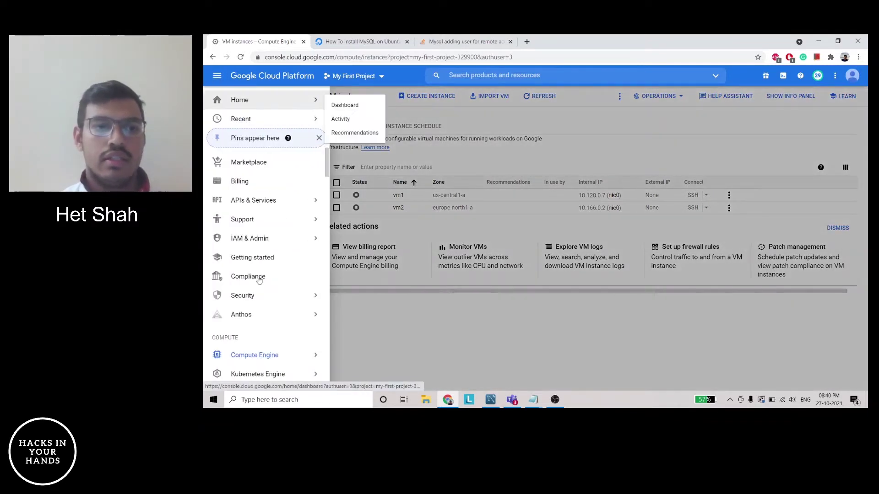
scroll(261, 342, "down", 2)
mouse_move(238, 293)
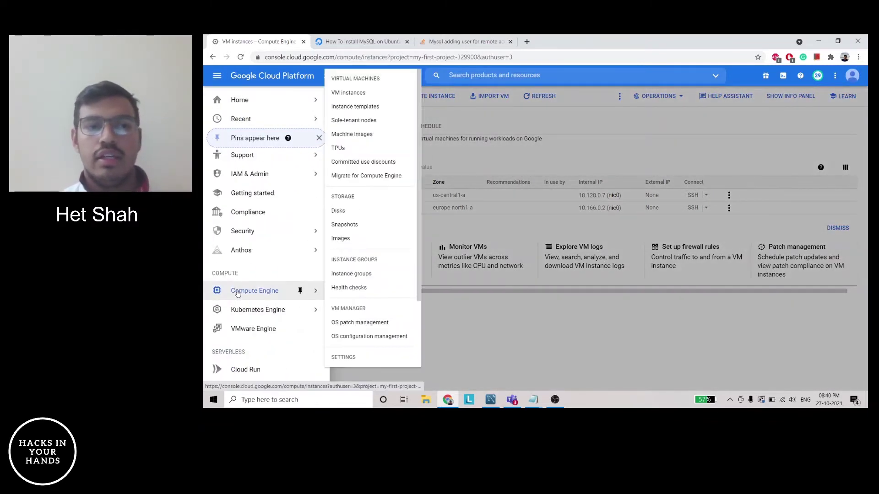
left_click(218, 76)
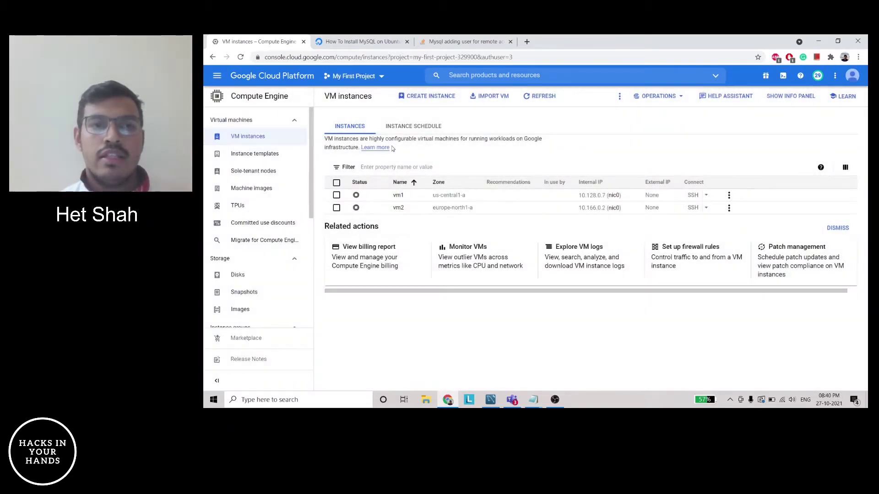
left_click(452, 98)
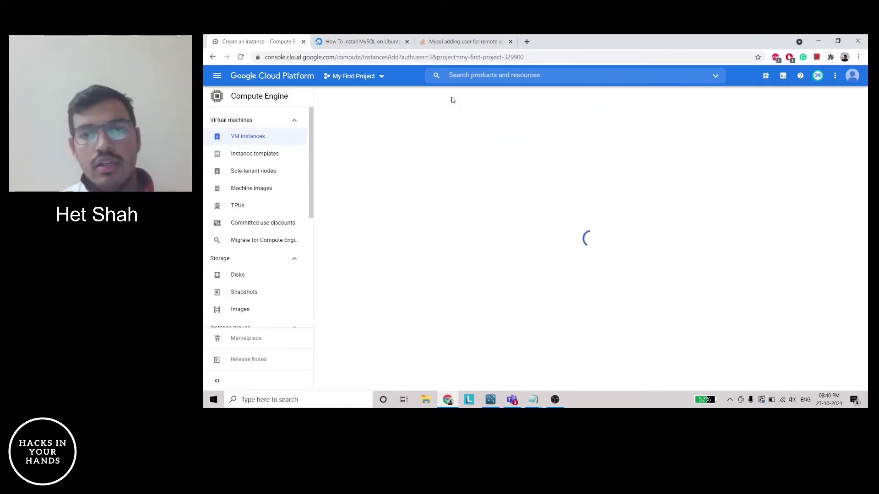
Rename the new VM to instance-test
left_click(438, 132)
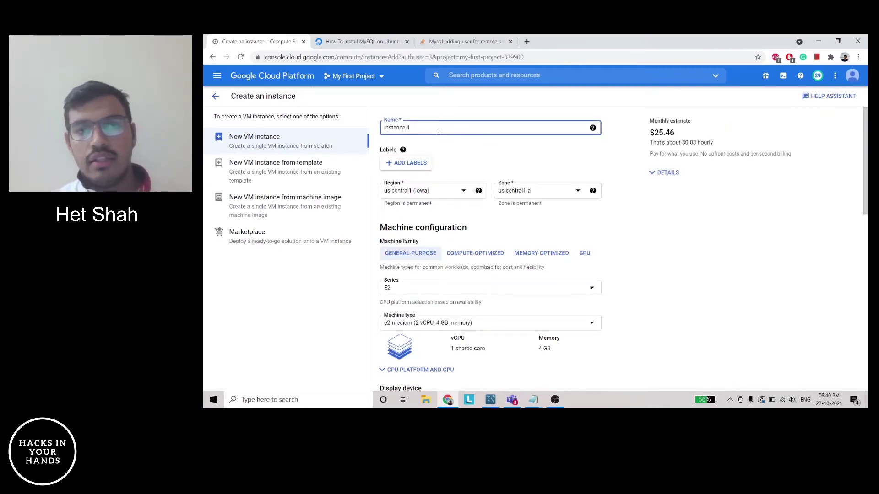
key("BackSpace")
type("test")
key("Tab")
key("Tab")
key("Tab")
key("Tab")
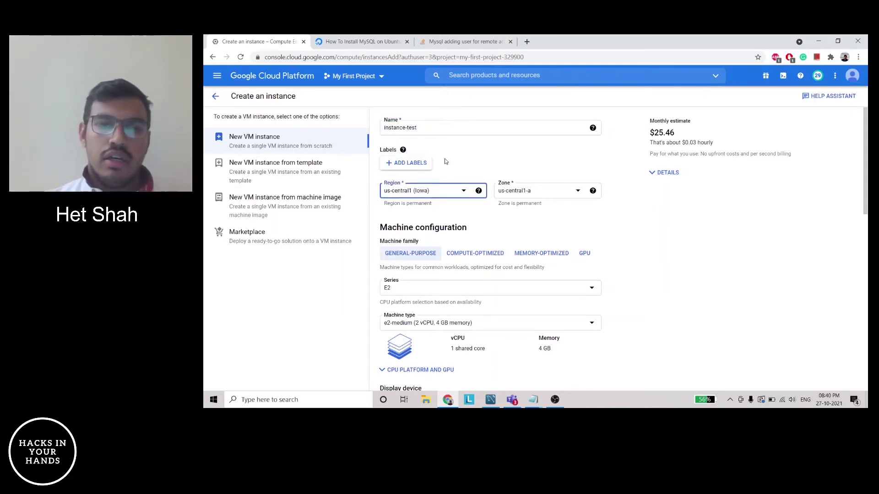
Keep the E2 series and choose e2-micro (2 vCPU, 1 GB) as the machine type
scroll(589, 220, "down", 1)
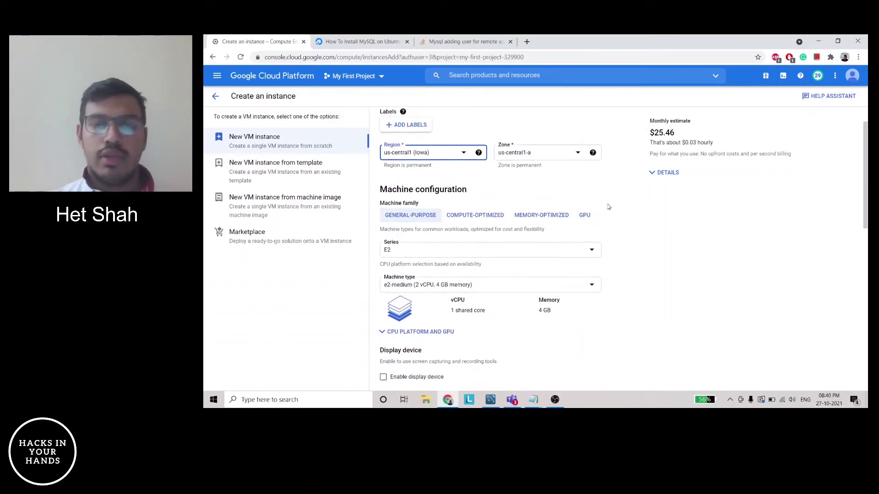
scroll(609, 208, "down", 1)
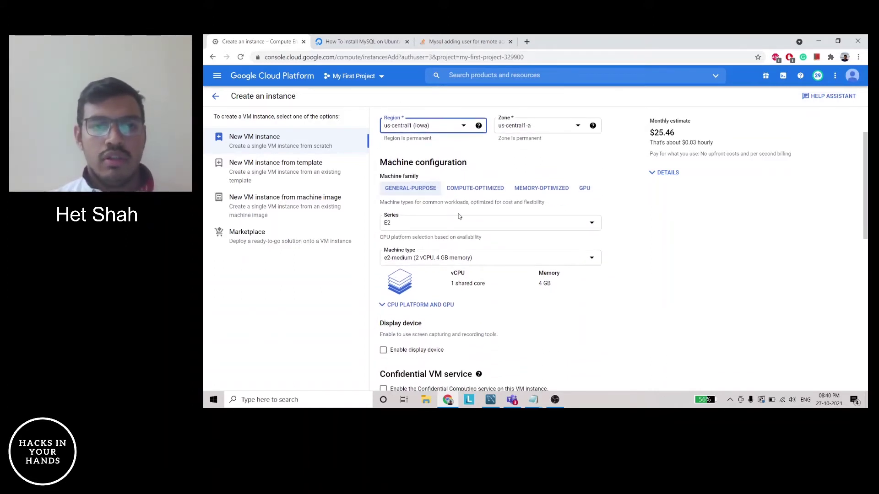
left_click(445, 223)
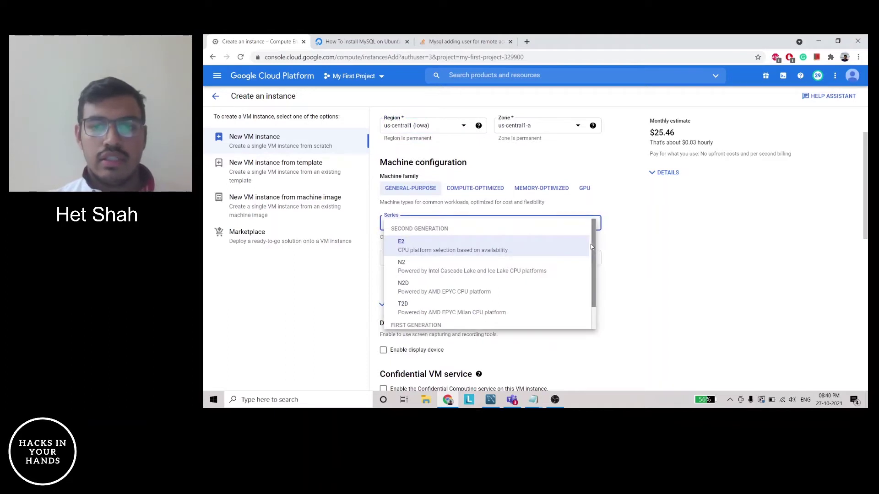
left_click(664, 248)
left_click(568, 261)
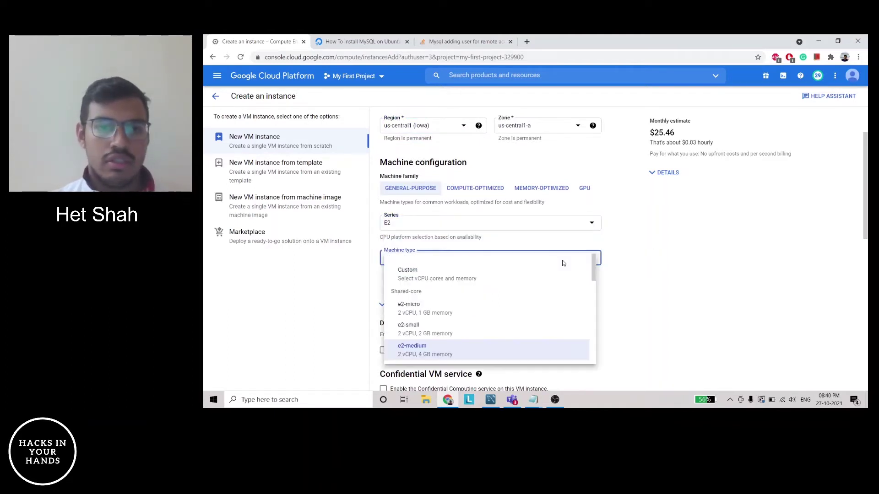
left_click(425, 308)
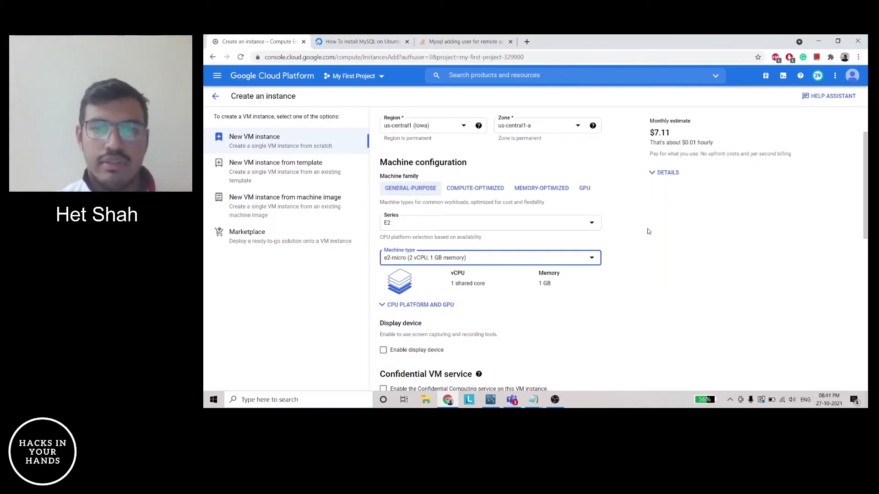
scroll(648, 232, "down", 2)
scroll(648, 232, "down", 3)
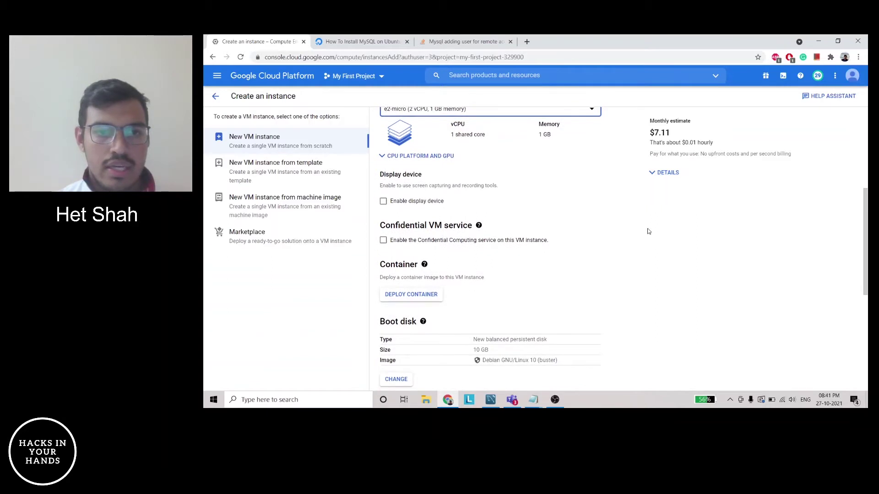
left_click(391, 284)
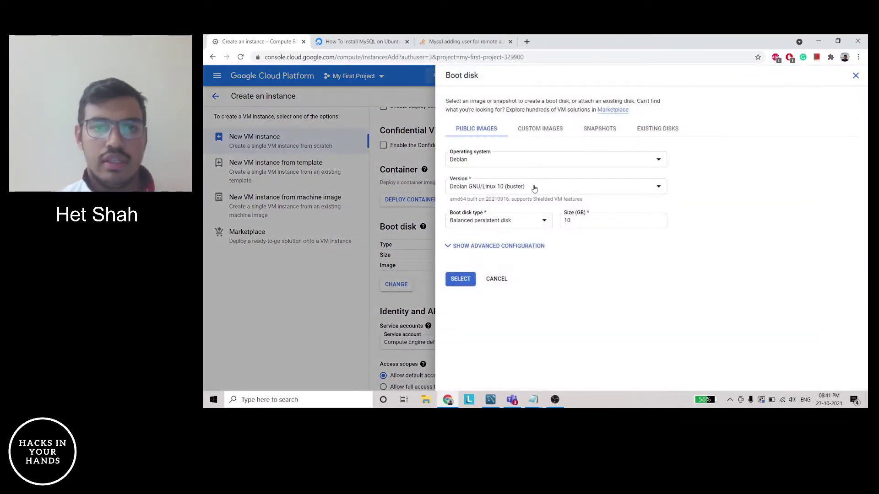
Replace the Debian boot image with Ubuntu 16.04 LTS on a 10 GB balanced disk
left_click(511, 189)
left_click(470, 158)
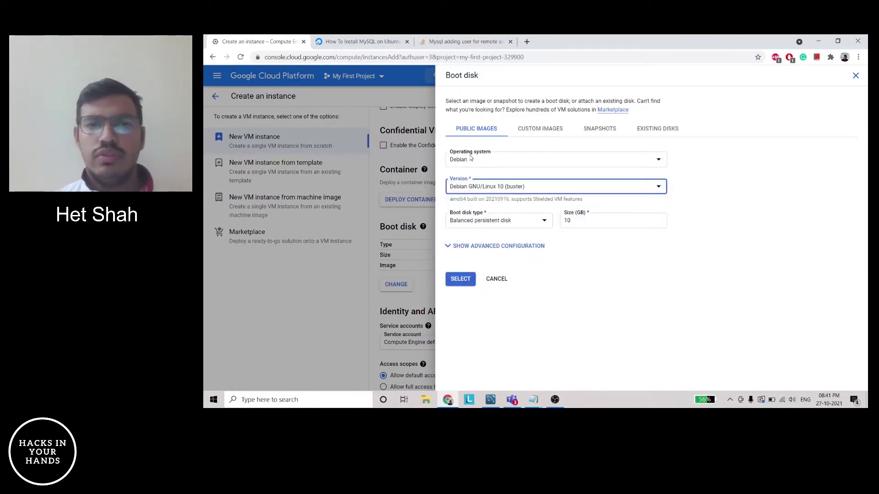
left_click(472, 159)
scroll(505, 261, "down", 3)
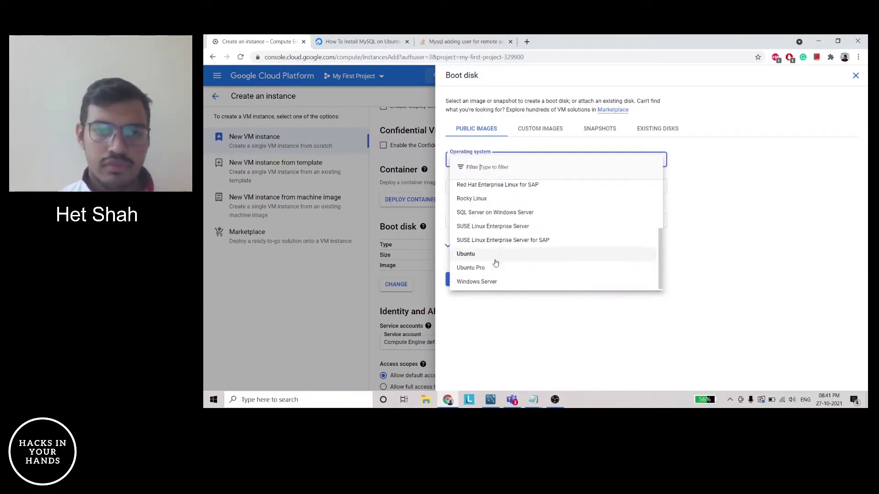
left_click(496, 256)
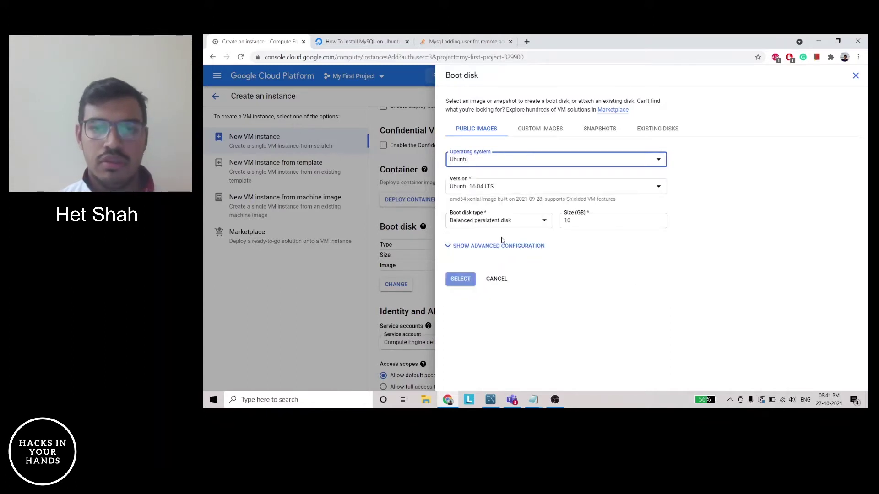
left_click(454, 280)
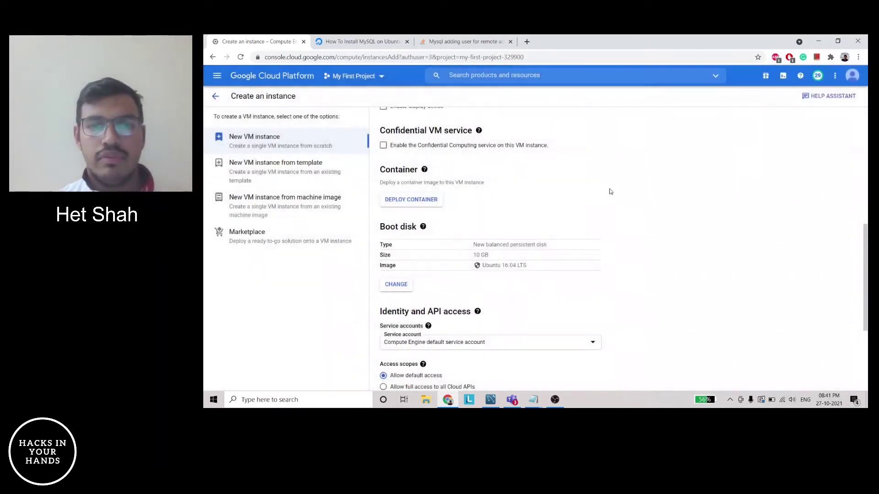
Grant full access to all Cloud APIs and allow HTTP and HTTPS traffic
scroll(615, 242, "down", 2)
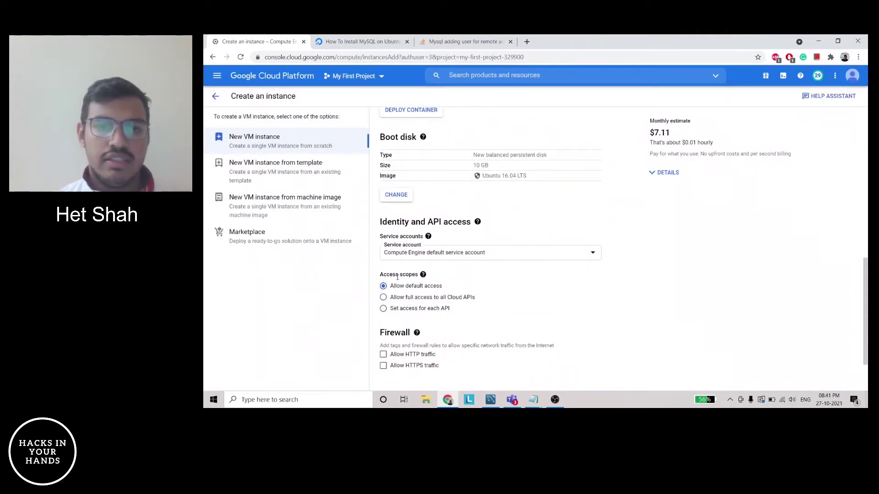
left_click(383, 299)
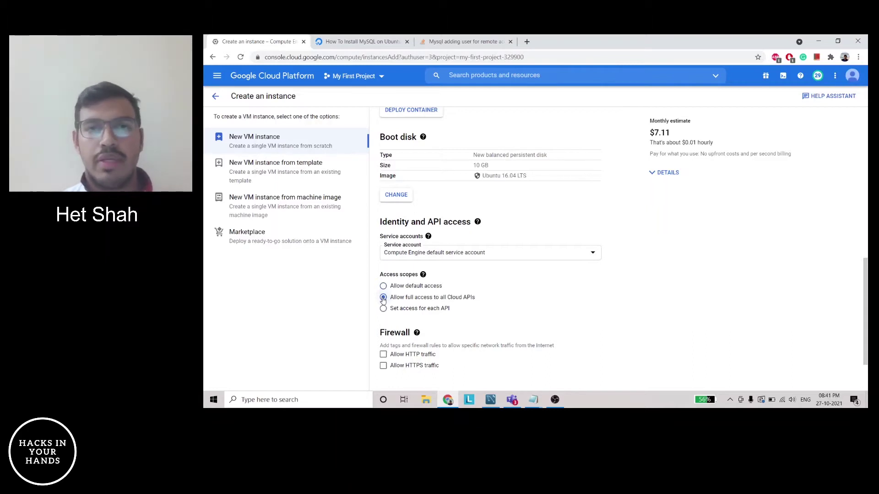
scroll(678, 295, "down", 1)
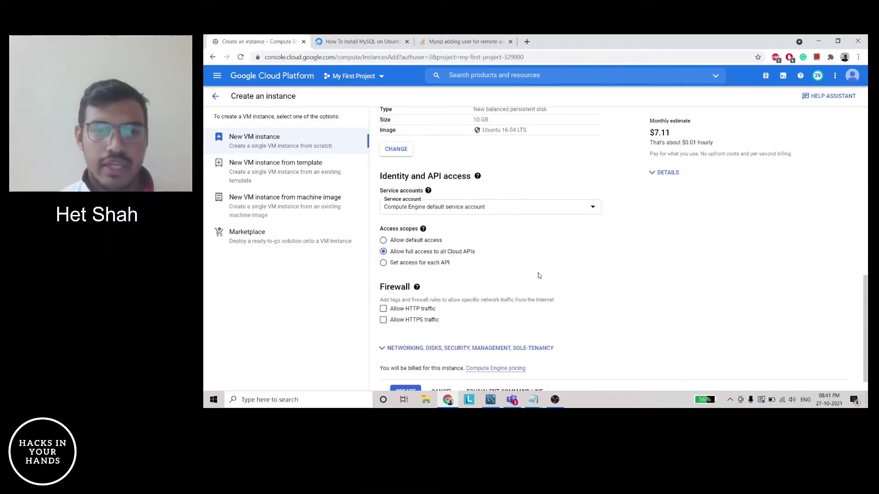
left_click(385, 309)
left_click(384, 321)
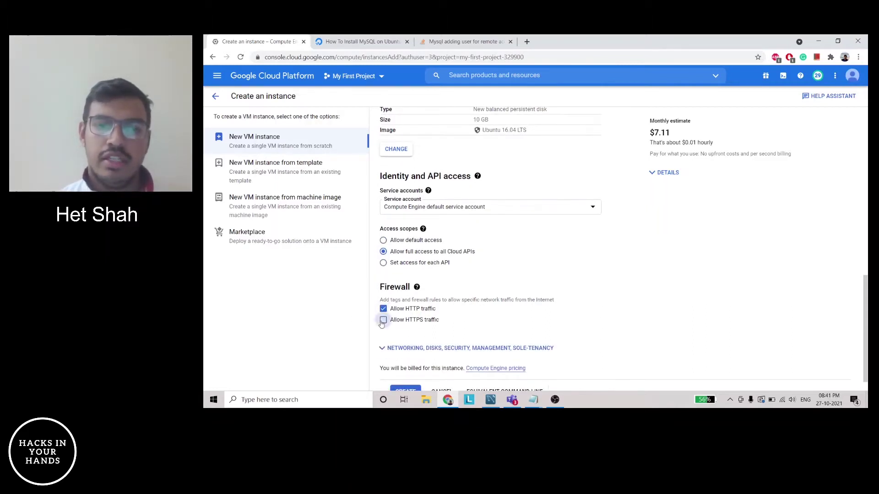
Review the form and create the instance-test VM
scroll(630, 303, "down", 1)
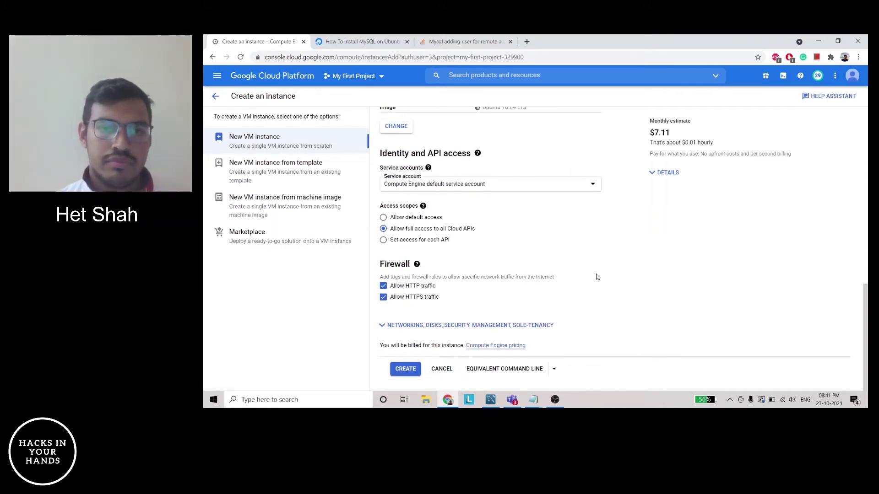
scroll(581, 277, "up", 10)
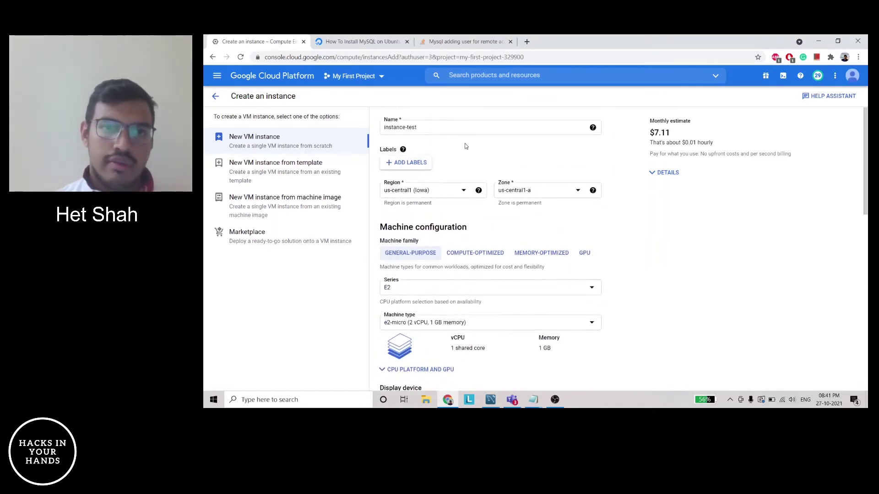
scroll(589, 243, "down", 4)
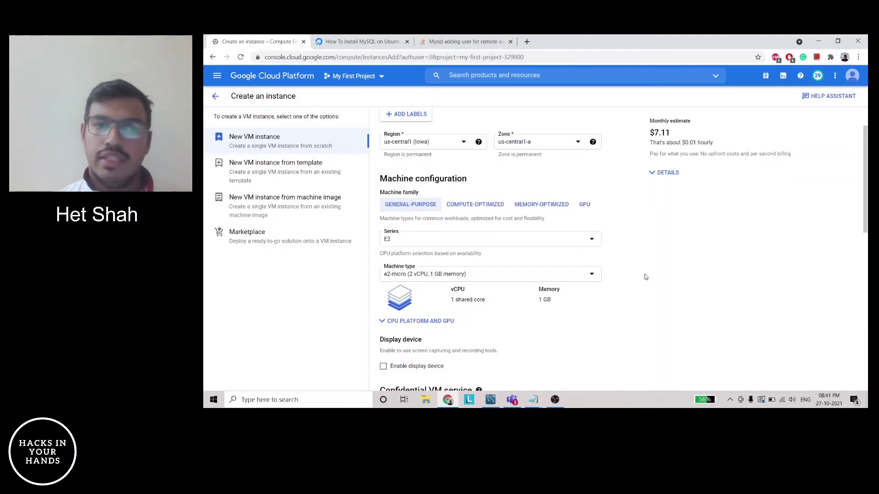
scroll(646, 278, "down", 3)
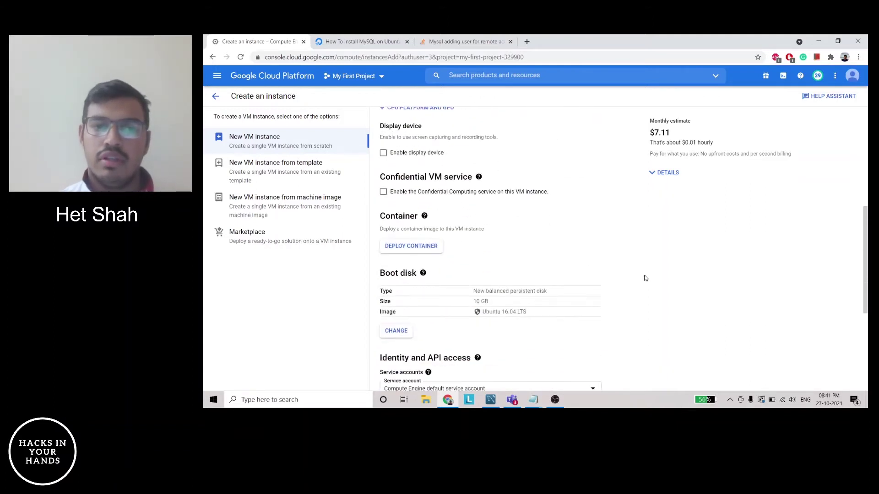
scroll(554, 274, "down", 2)
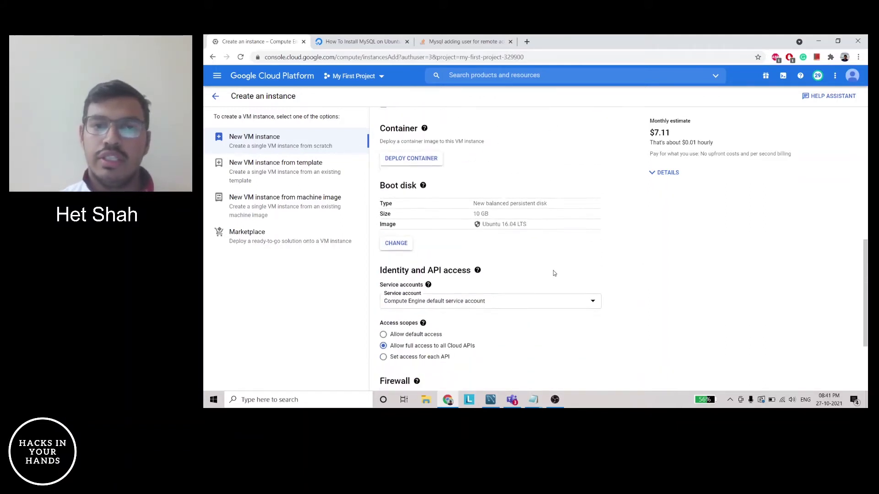
scroll(554, 273, "down", 2)
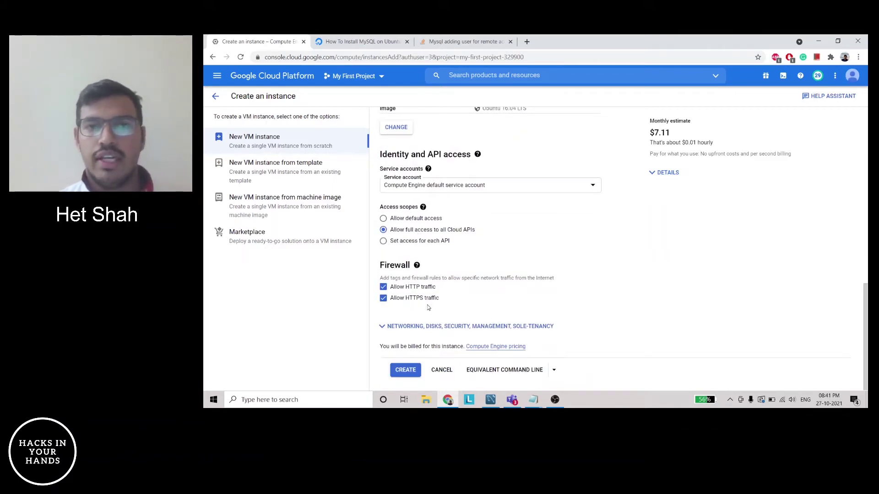
left_click(417, 376)
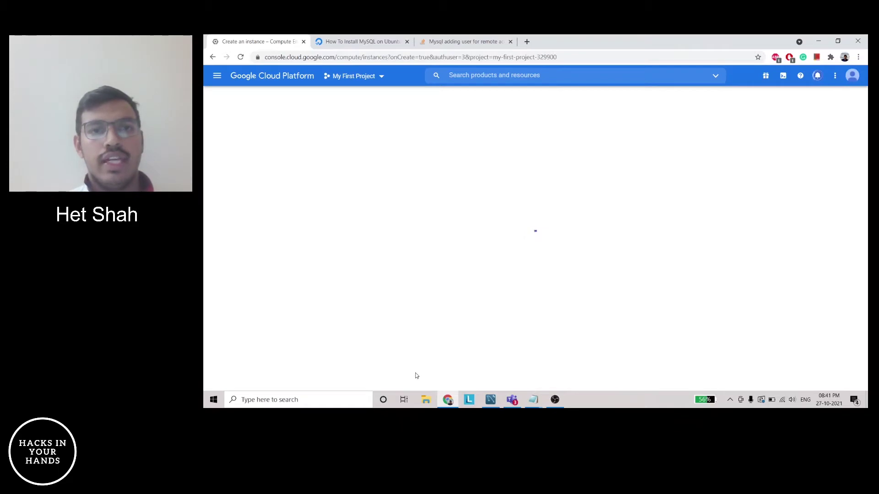
Check the Firewall item in the notes, then open the console home dashboard in a new tab
mouse_move(533, 400)
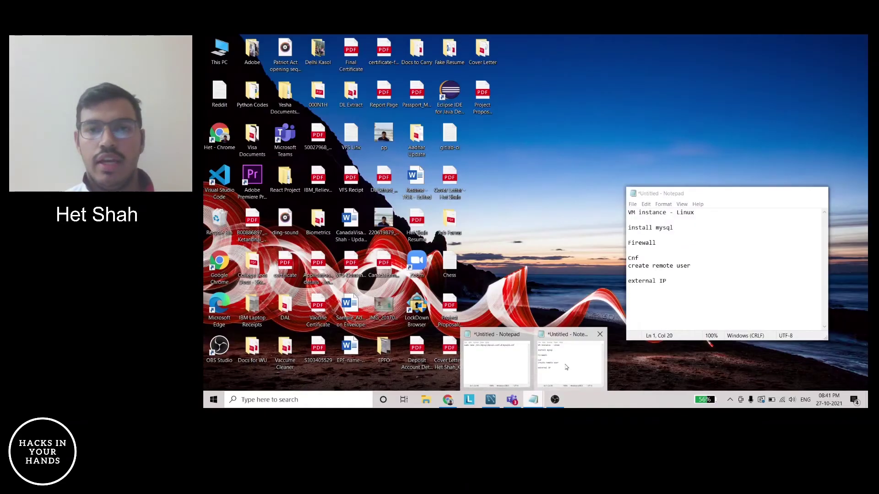
left_click(570, 362)
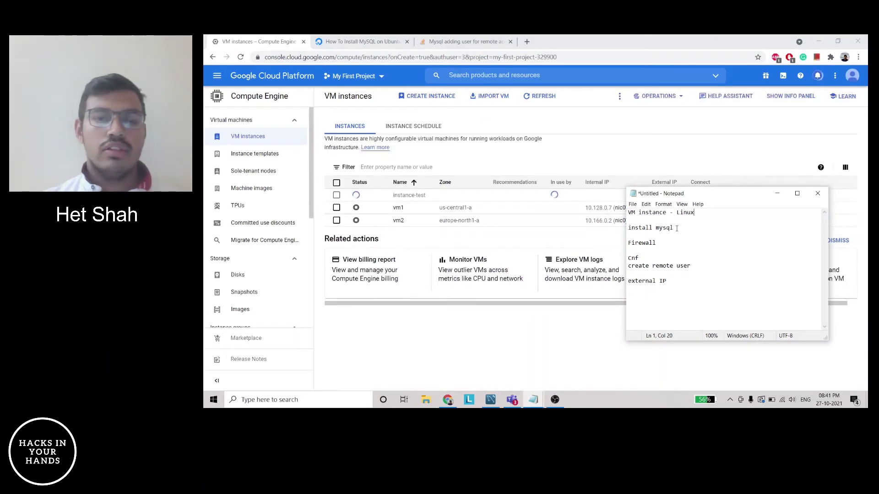
left_click(667, 244)
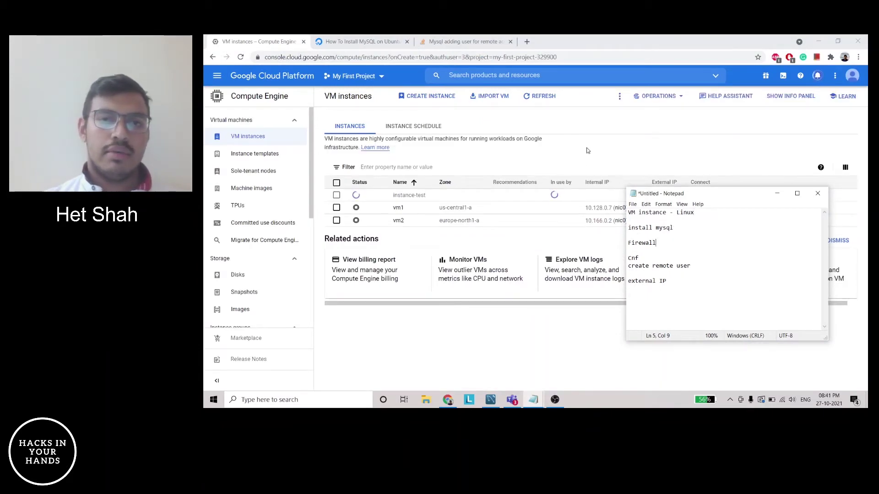
left_click(580, 133)
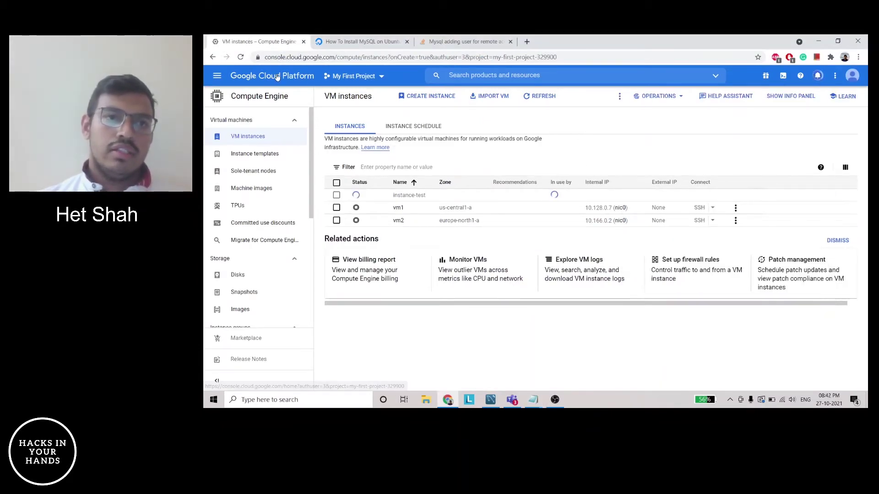
left_click(277, 77, "ctrl")
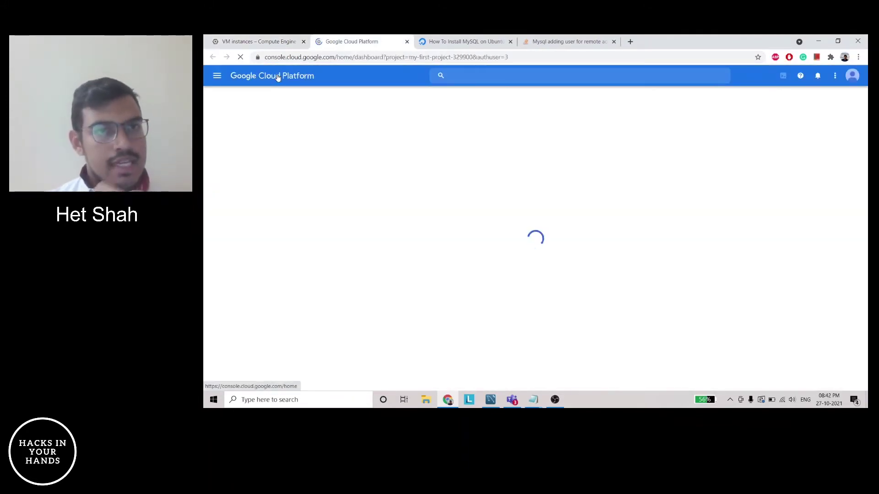
Search 'firewall' to reach VPC network Firewall and start a new firewall rule
left_click(486, 77)
type("firewall")
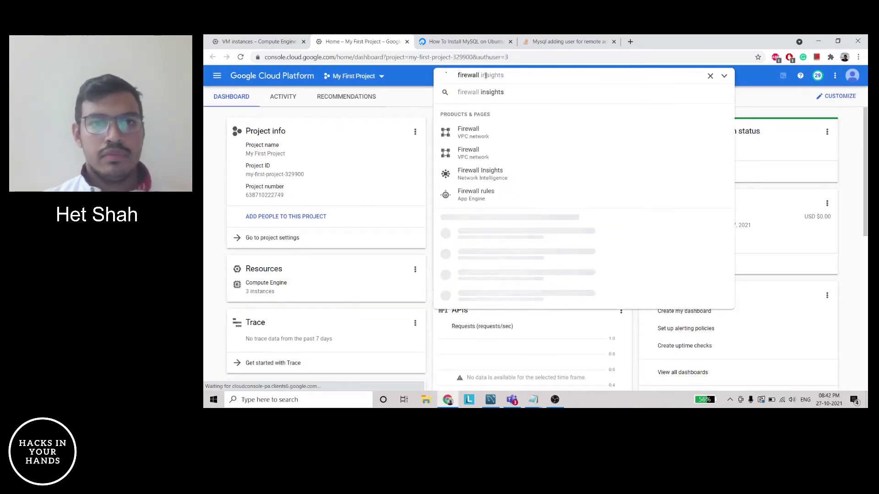
left_click(485, 132)
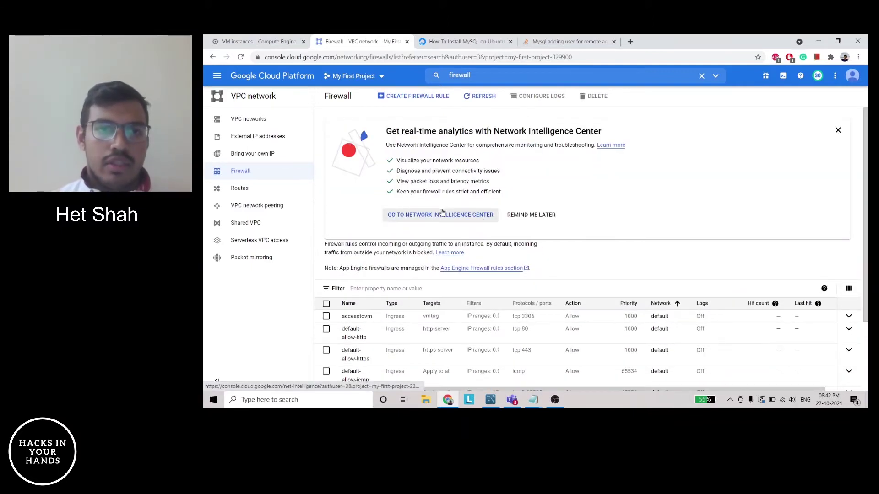
left_click(419, 97)
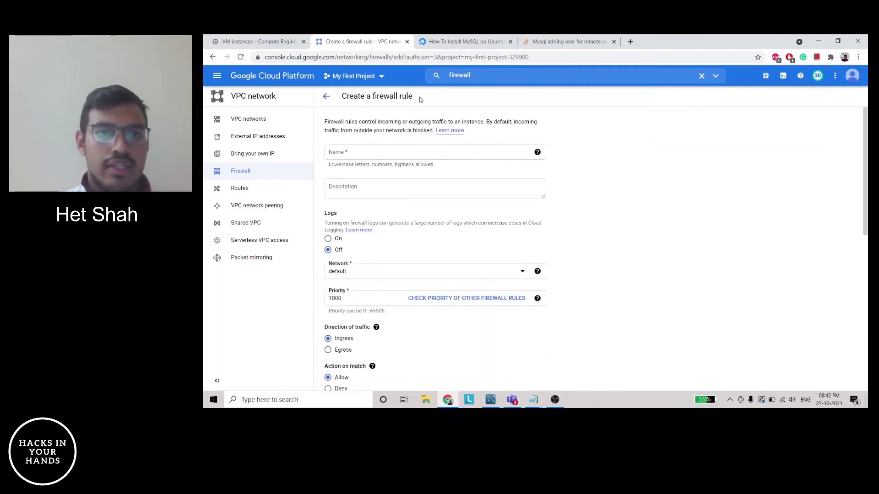
Name the firewall rule testfirewallaccess, leaving the description empty
left_click(394, 155)
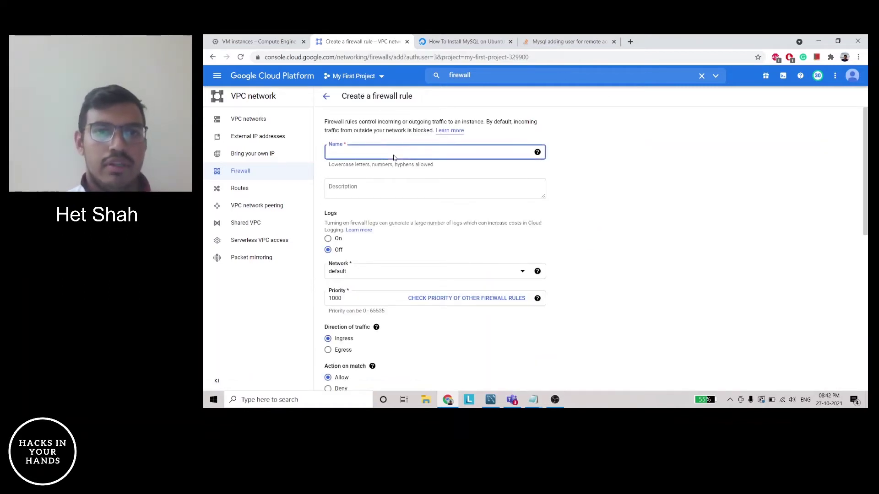
type("testfirewallaccess")
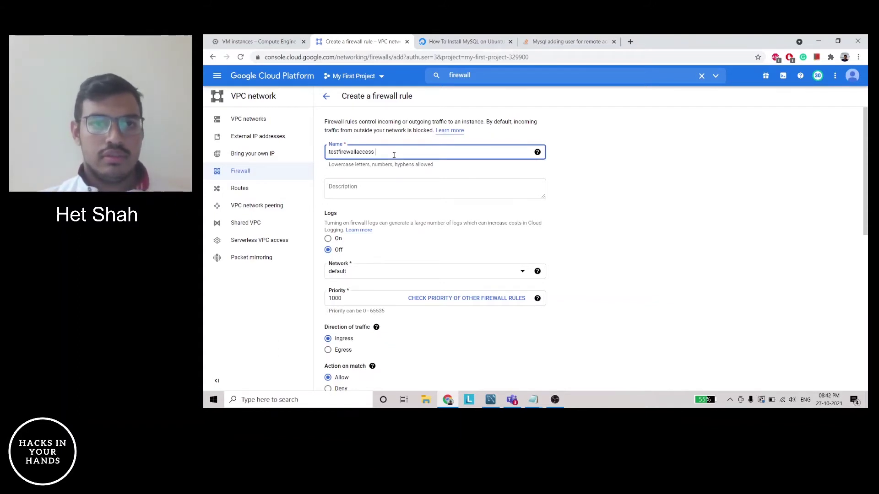
key("Tab")
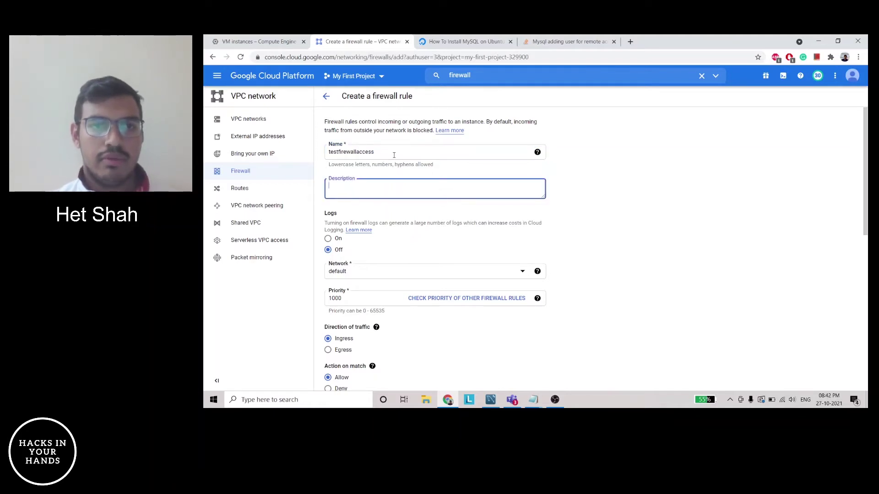
key("Tab")
scroll(615, 191, "down", 2)
scroll(616, 191, "down", 1)
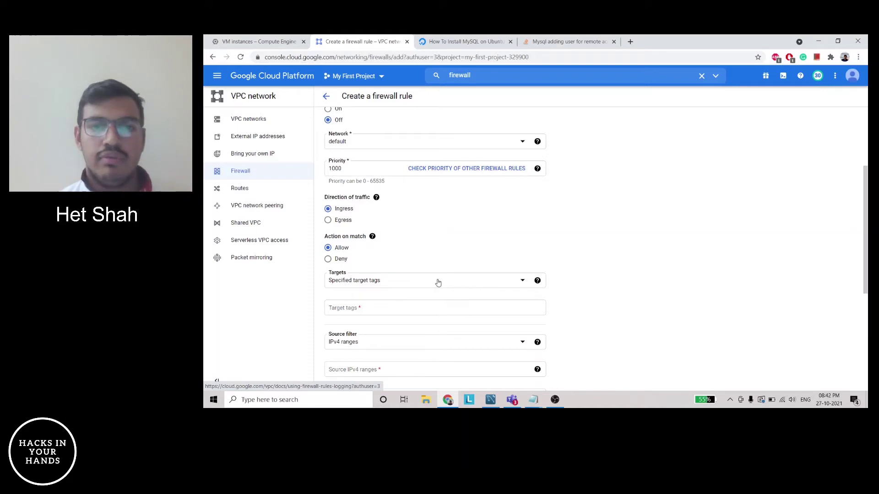
Set instancetag as the rule's target tag
left_click(430, 311)
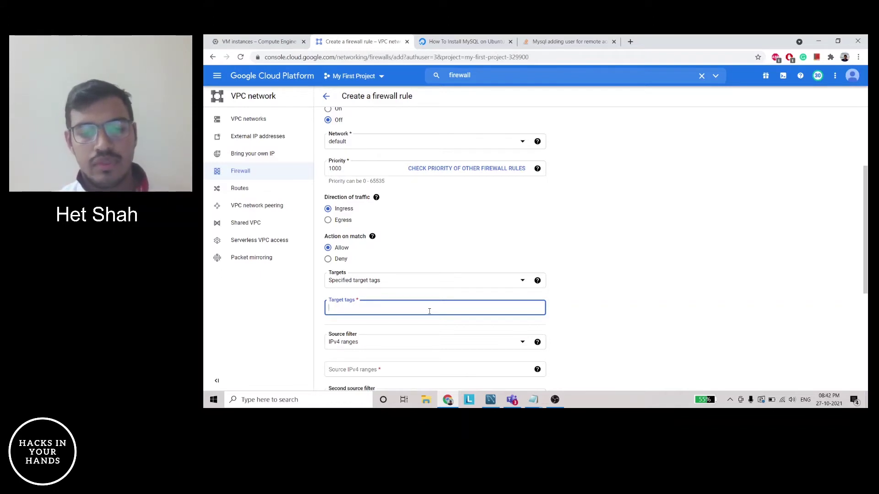
type("stance")
key("Return")
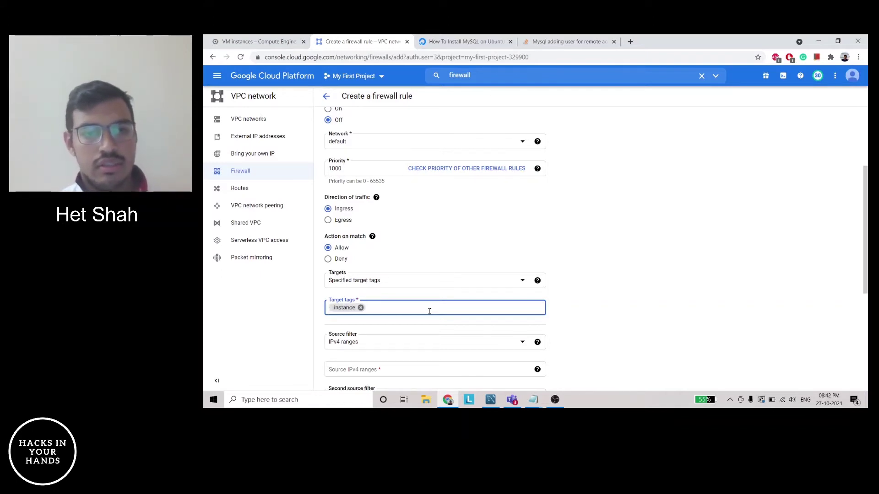
key("BackSpace")
key("BackSpace")
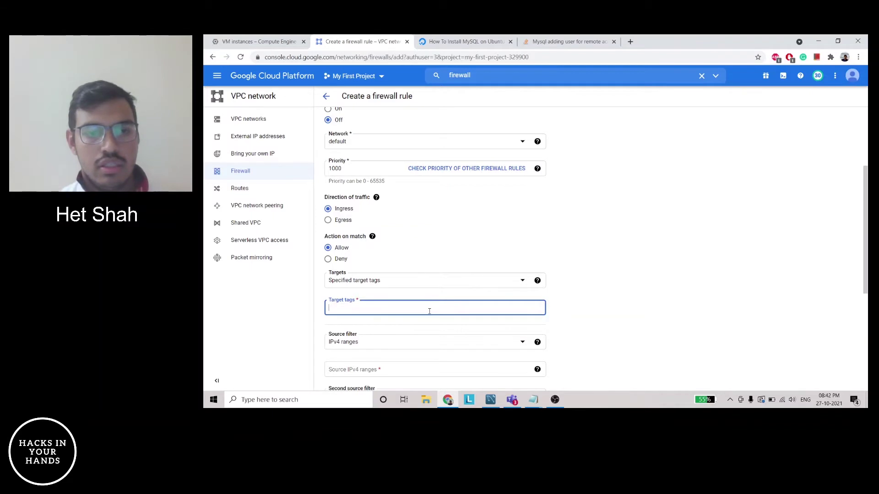
type("instac")
type("cetag")
key("Tab")
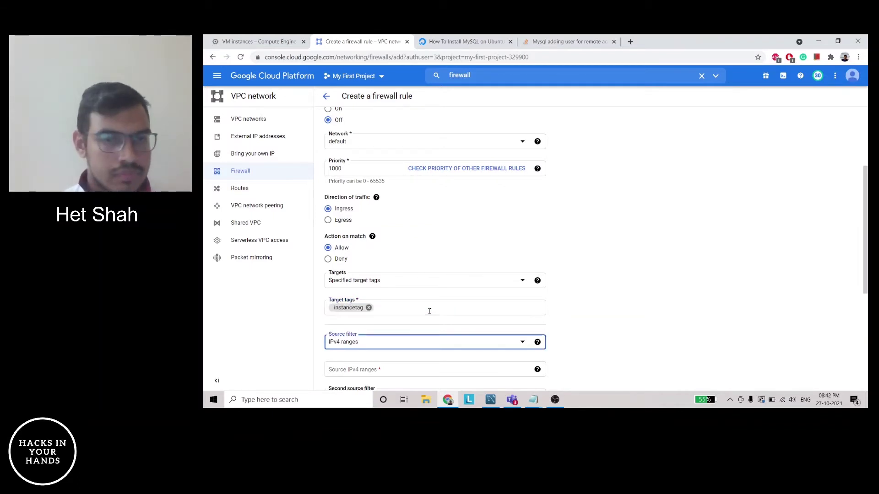
Set the rule's source IPv4 range to 0.0.0.0/0
scroll(591, 329, "down", 1)
left_click(447, 335)
type("0.0.0.0/0")
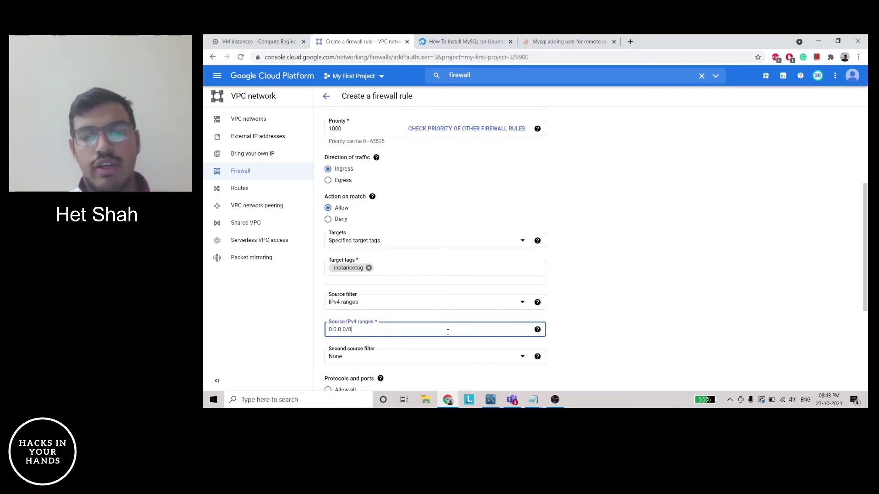
key("Return")
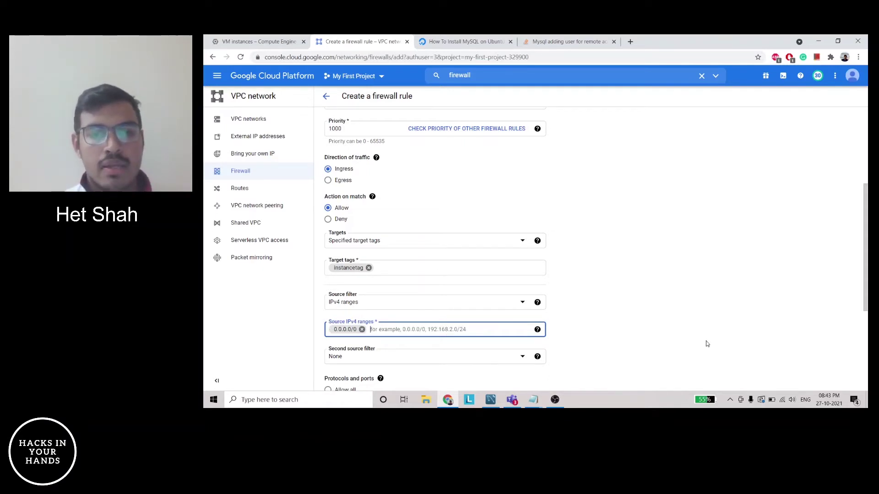
Restrict the rule to TCP port 3306
scroll(621, 323, "down", 4)
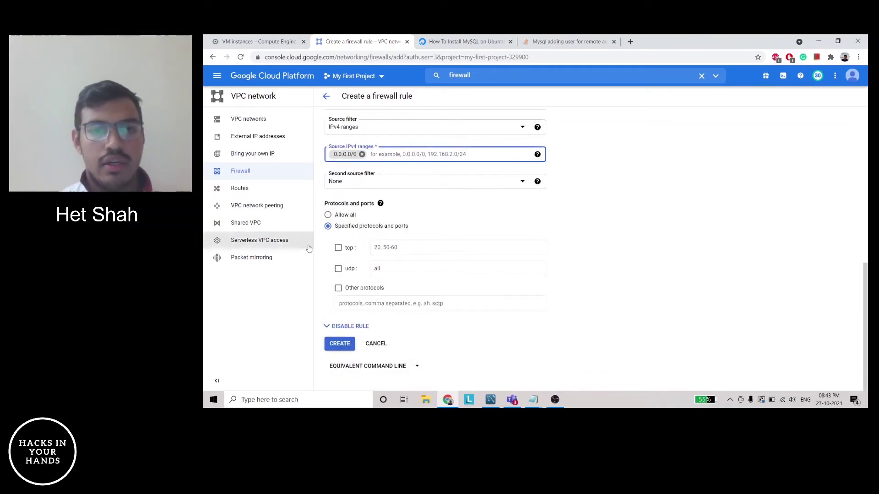
left_click(338, 248)
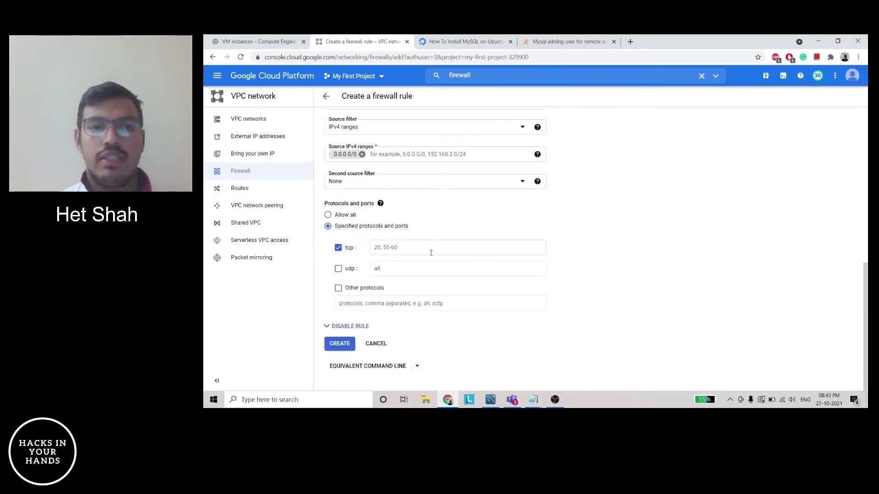
left_click(430, 253)
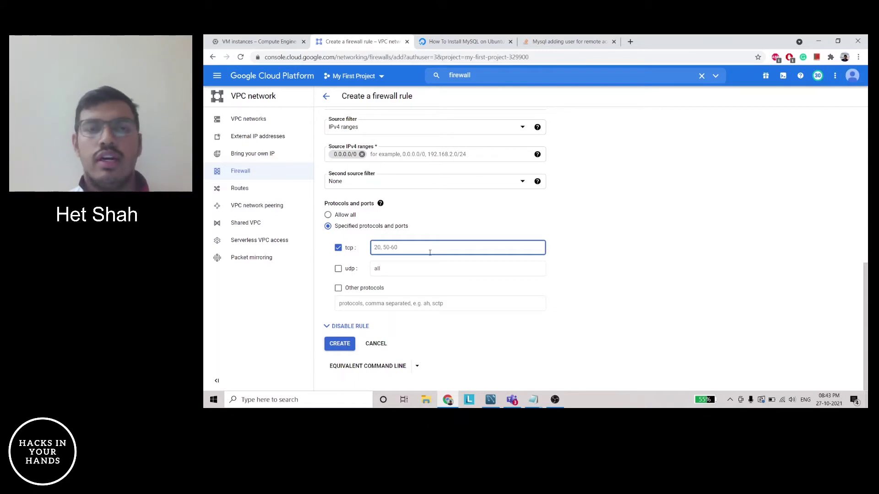
type("3306")
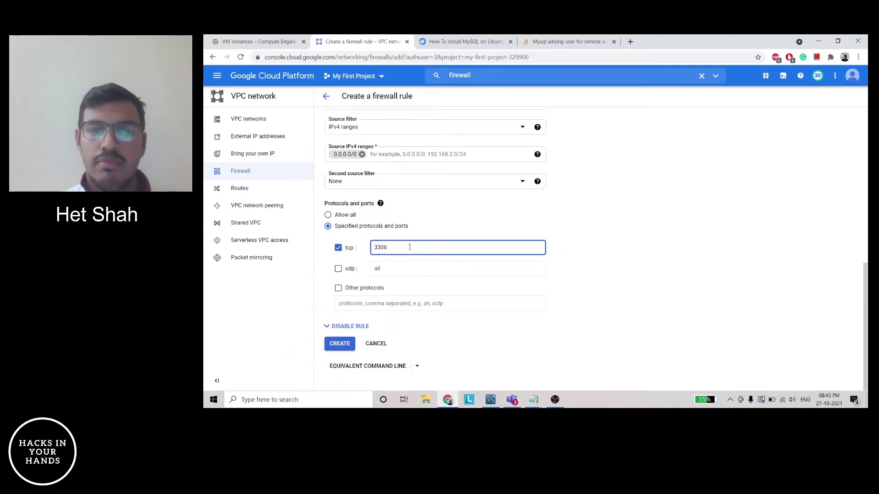
left_click(623, 262)
scroll(622, 262, "up", 15)
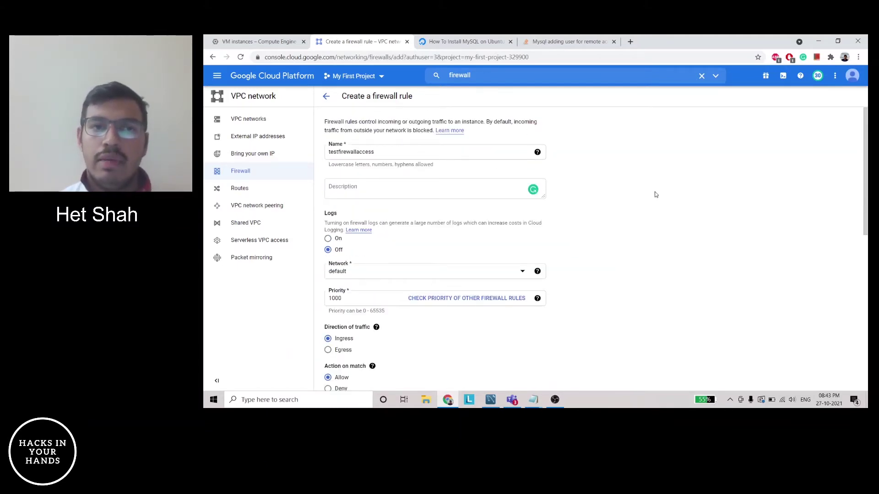
scroll(659, 196, "down", 2)
scroll(660, 197, "down", 2)
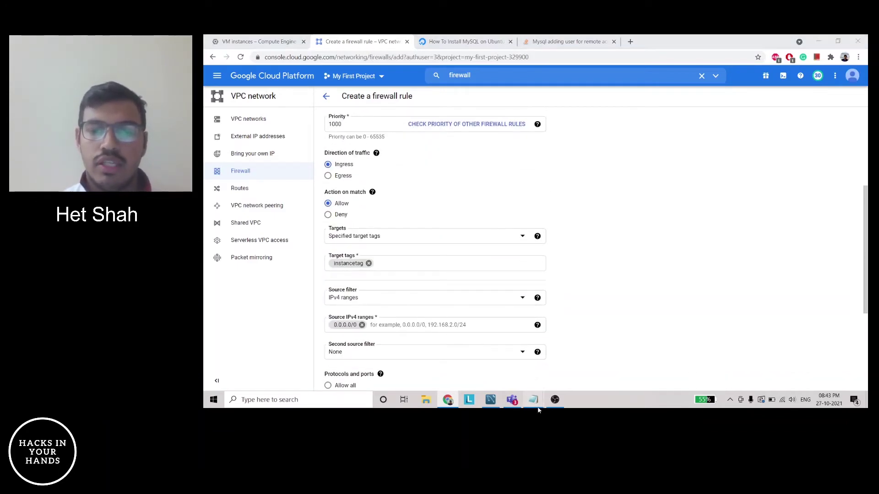
Add 'instancetag' under Firewall in the notes and return to the firewall rule form
mouse_move(534, 402)
left_click(595, 382)
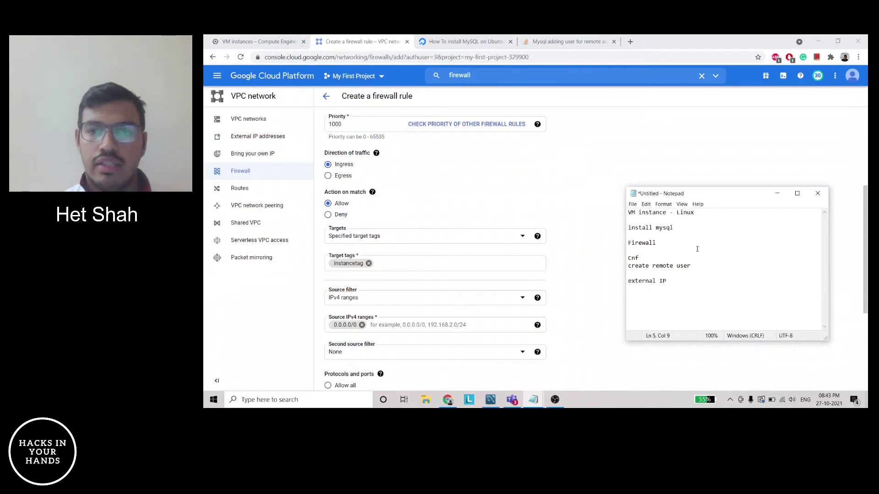
key("Return")
type("instancetag")
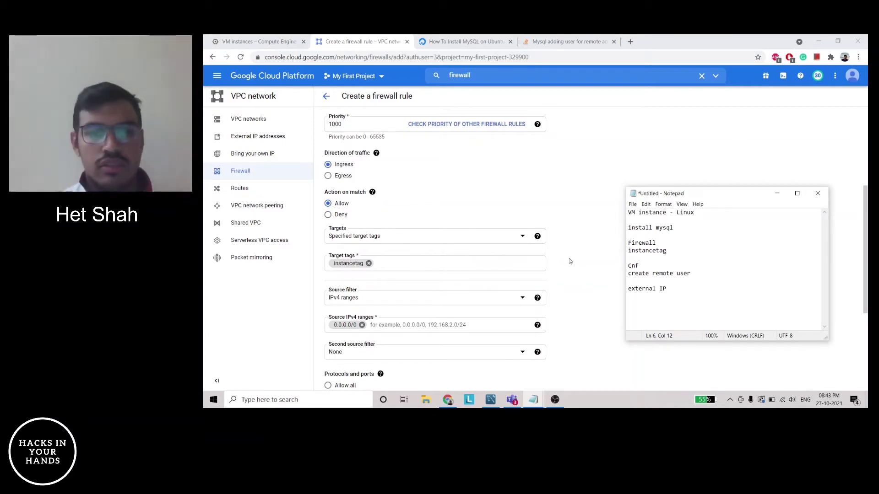
left_click(581, 275)
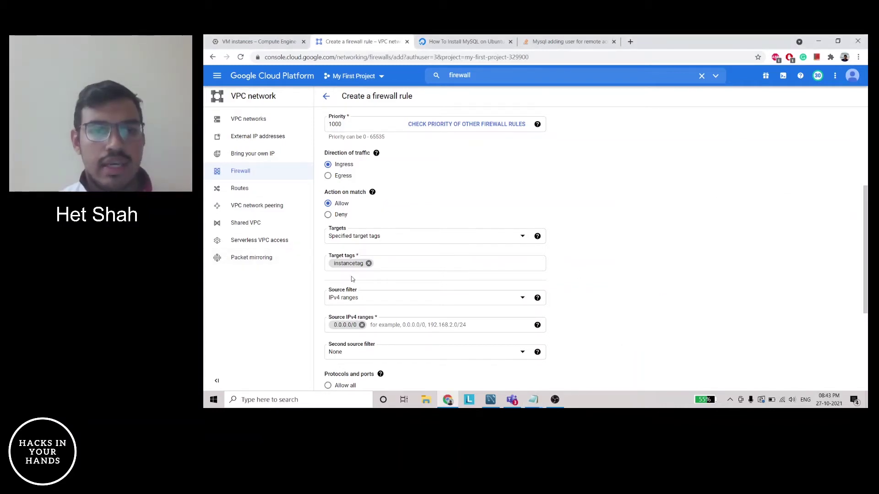
scroll(716, 296, "down", 3)
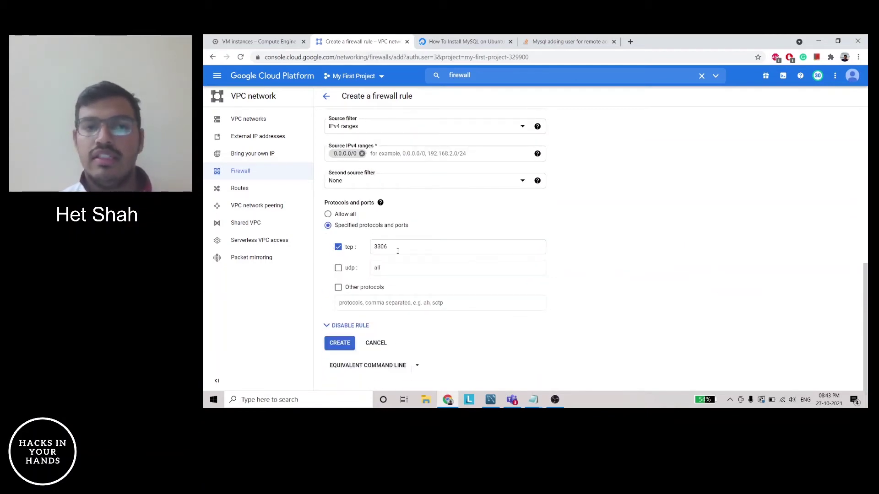
Create the testfirewallaccess firewall rule, then open the instance-test VM's details page
left_click(338, 349)
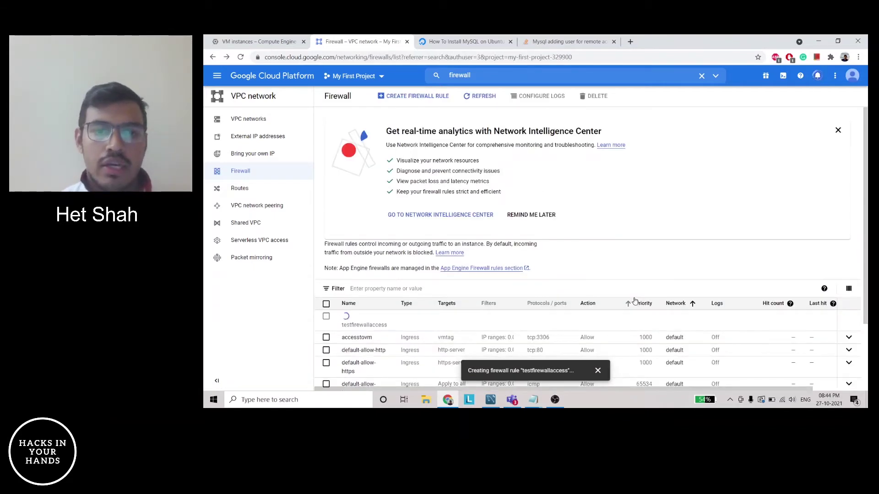
key("ctrl+1")
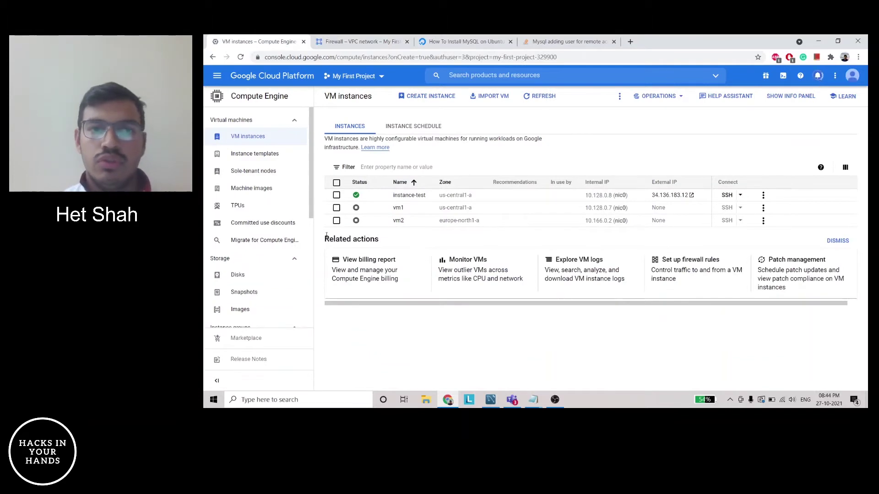
left_click(409, 199)
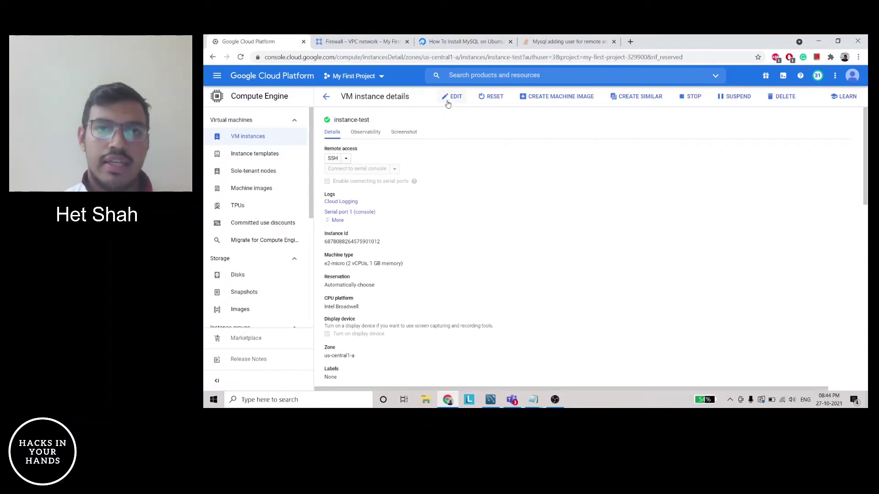
Put the instance-test VM into edit mode and look through its settings
left_click(451, 97)
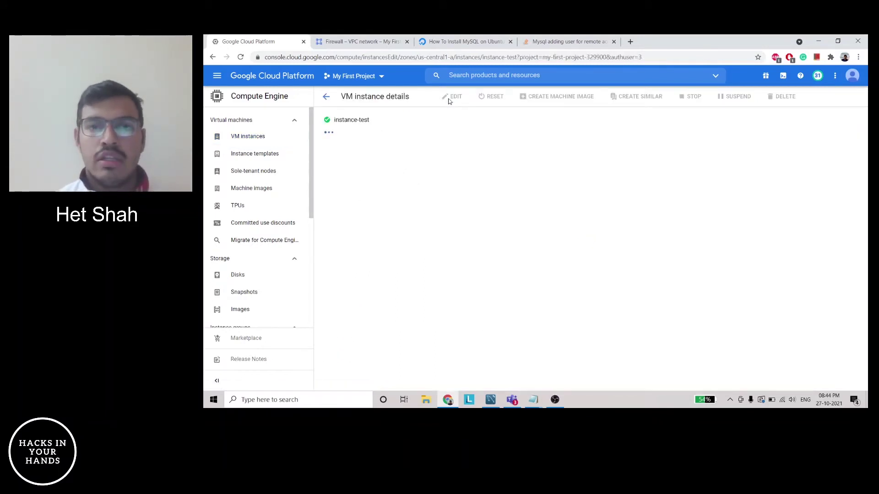
scroll(552, 219, "down", 8)
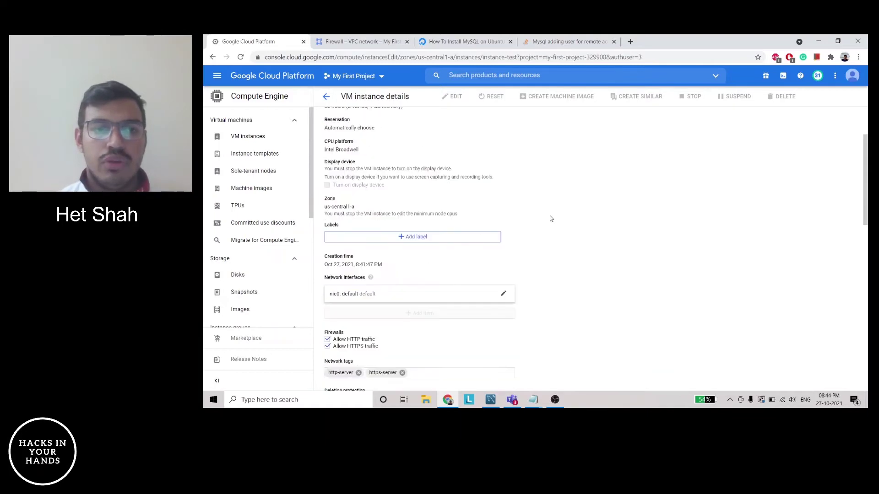
scroll(551, 219, "down", 5)
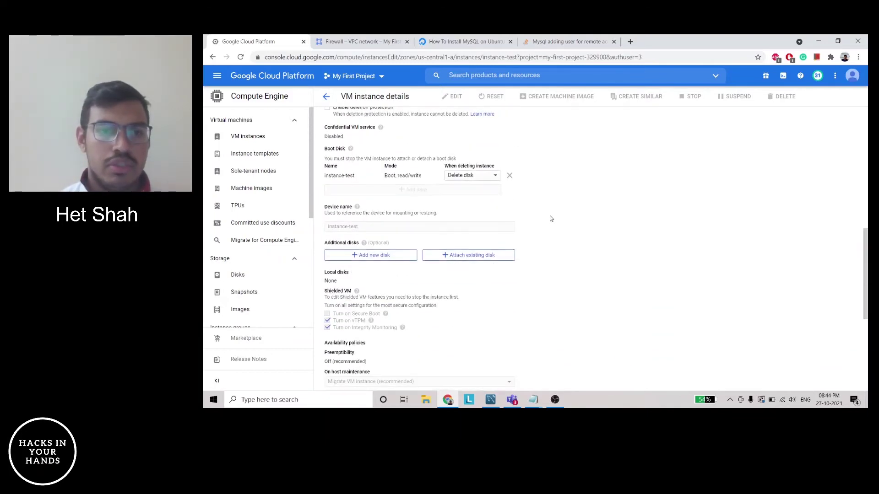
scroll(542, 224, "down", 1)
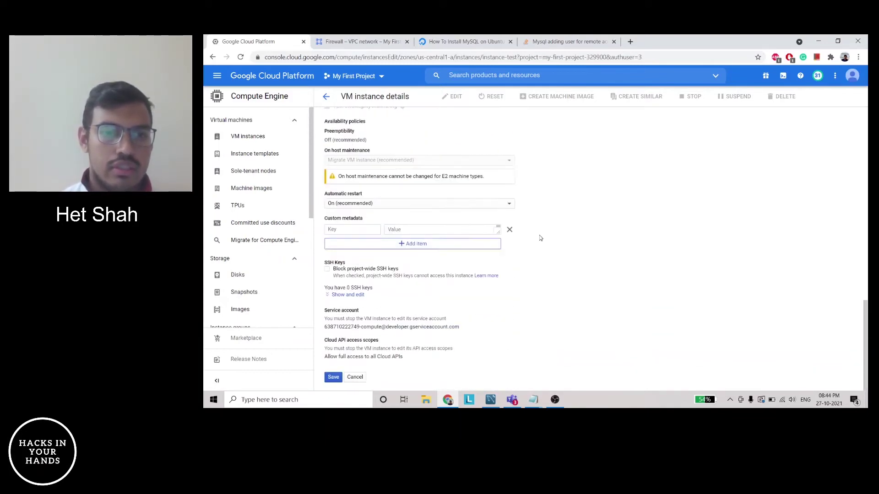
scroll(541, 238, "up", 3)
scroll(541, 238, "up", 2)
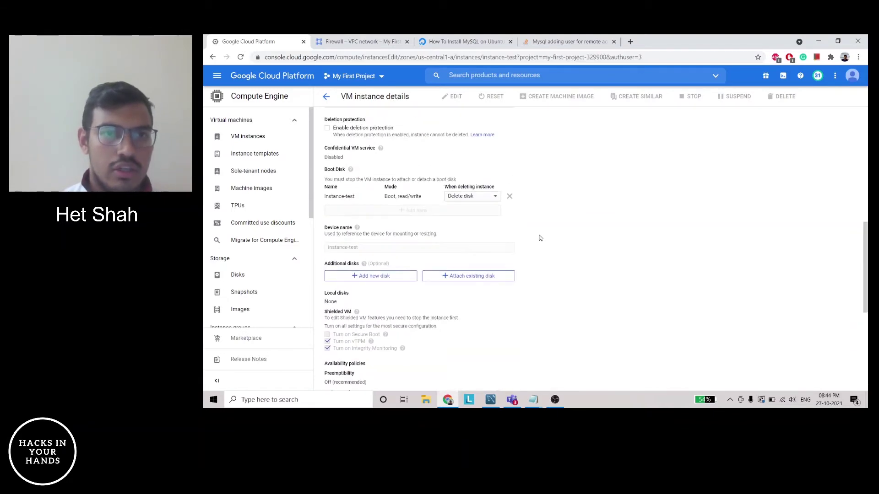
scroll(541, 238, "down", 4)
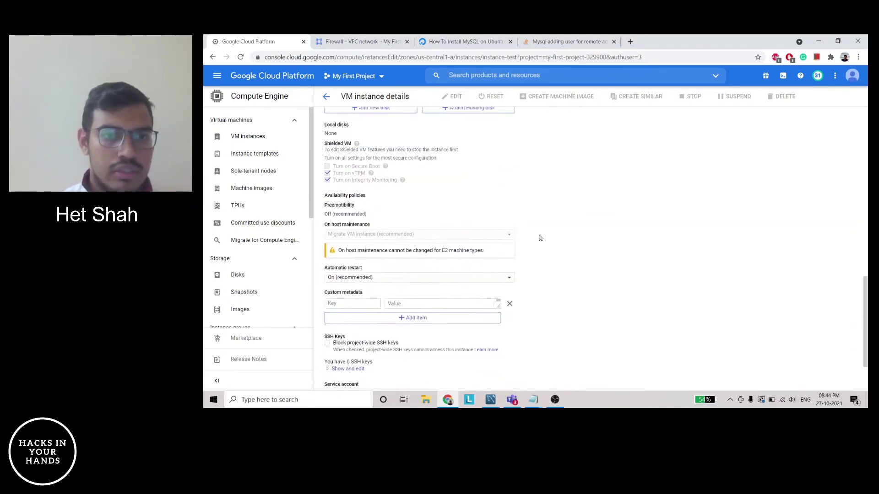
scroll(575, 240, "up", 4)
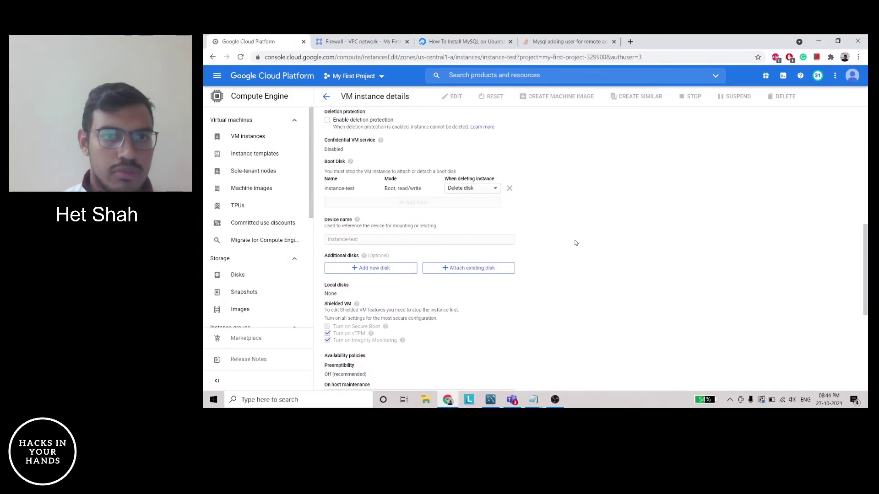
scroll(575, 240, "up", 3)
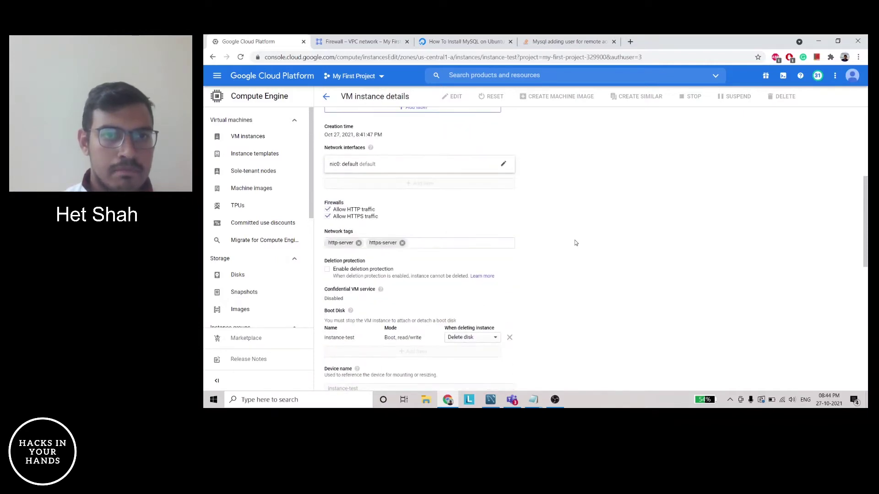
scroll(576, 242, "up", 1)
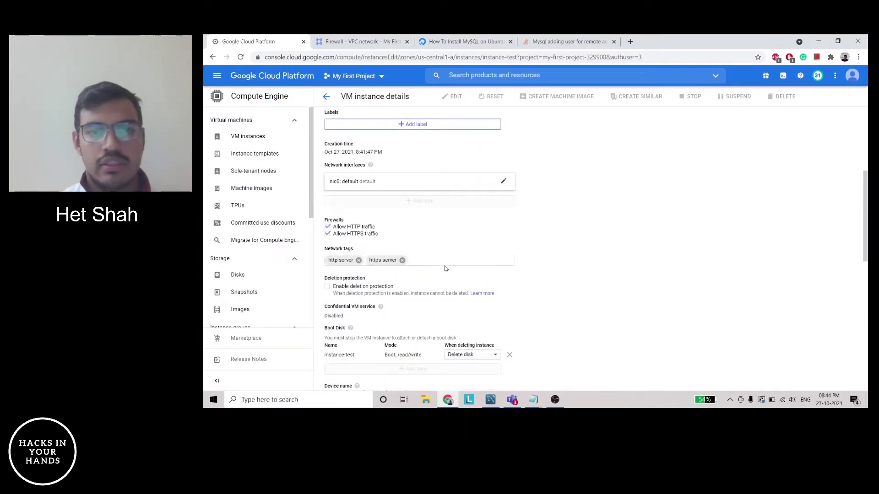
Add 'instancetag', copied from the Notepad notes, as a network tag and save the VM
left_click(533, 401)
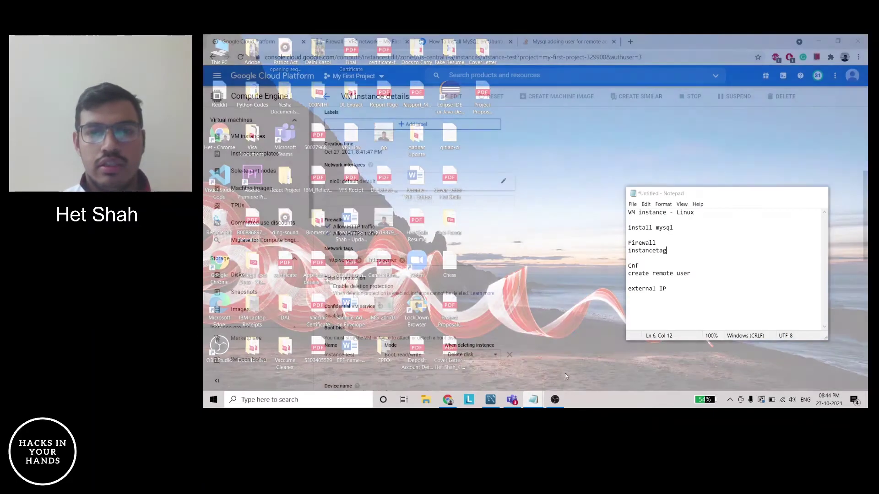
left_click(565, 373)
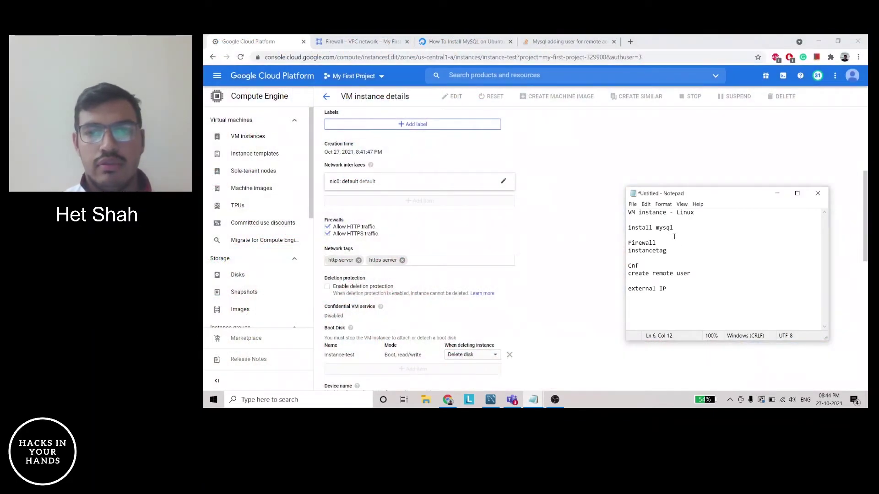
left_click_drag(674, 253, 617, 254)
key("ctrl+c")
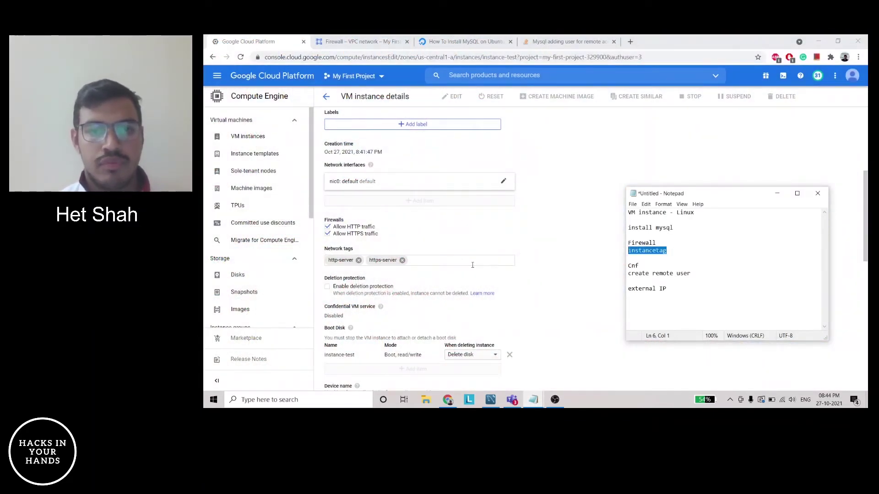
left_click(455, 260)
key("ctrl+v")
key("Return")
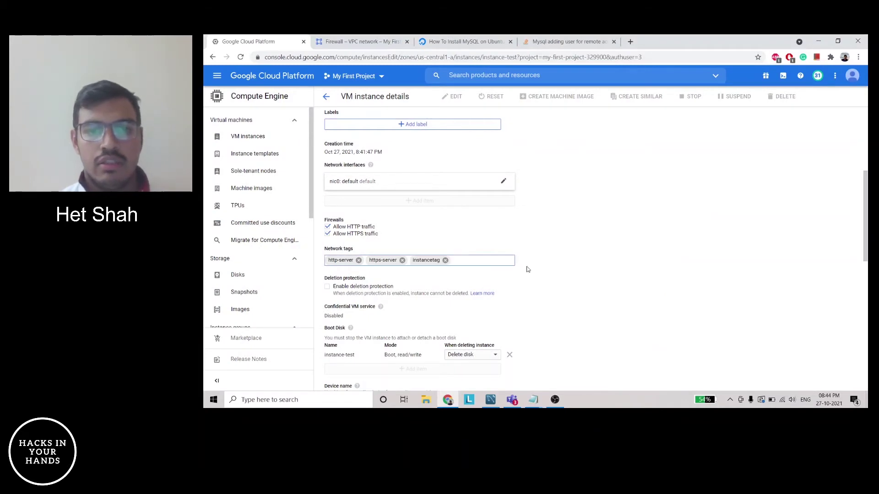
scroll(528, 270, "down", 10)
left_click(333, 377)
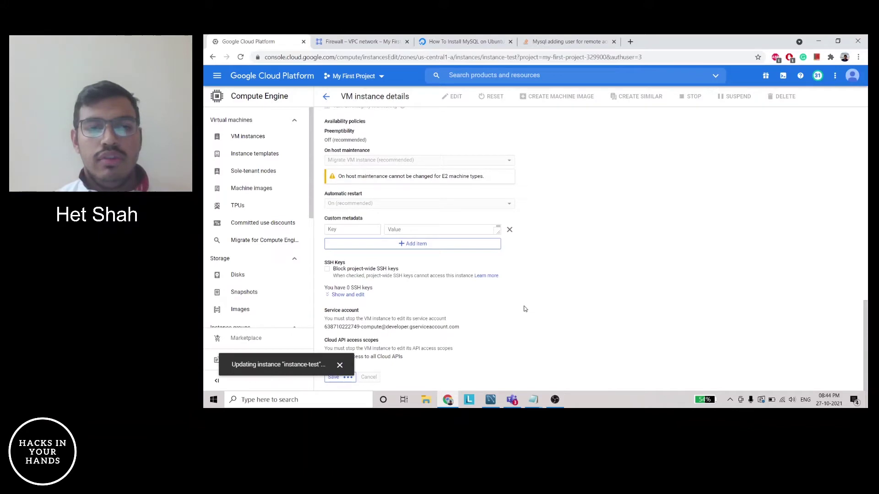
key("ctrl+Tab")
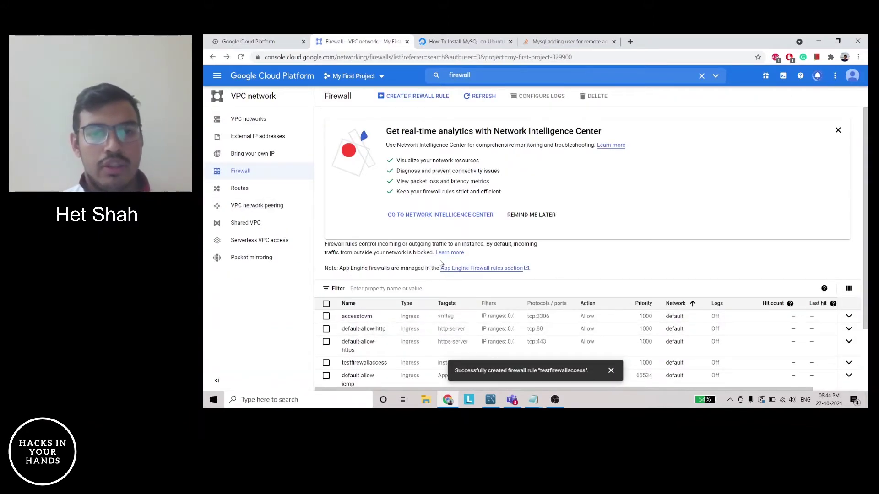
Open the testfirewallaccess rule and check that it applies to instance-test
scroll(421, 276, "down", 2)
left_click(364, 310)
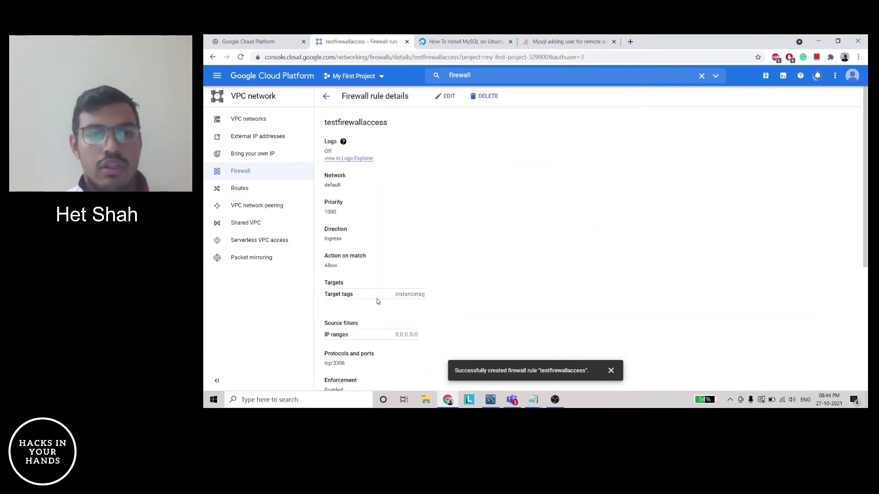
scroll(530, 262, "down", 5)
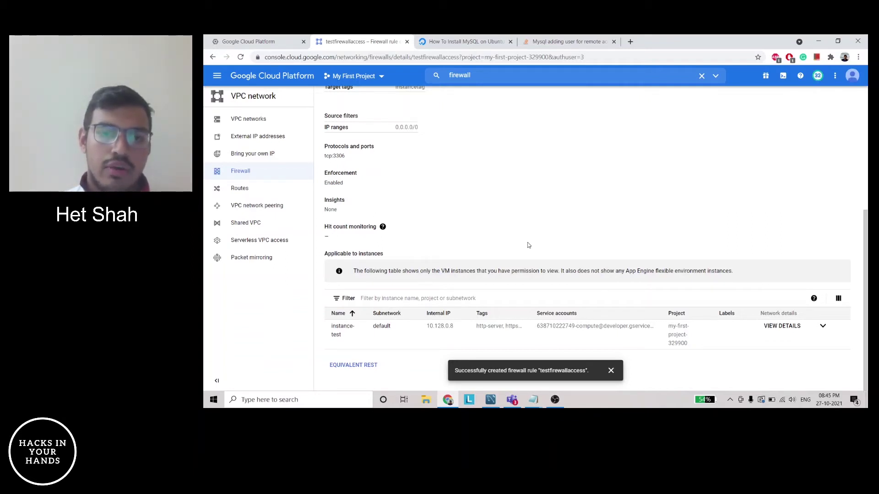
Find the install MySQL step in the Notepad checklist and go back to the VM details tab
mouse_move(531, 399)
left_click(502, 361)
left_click(682, 227)
left_click(247, 41)
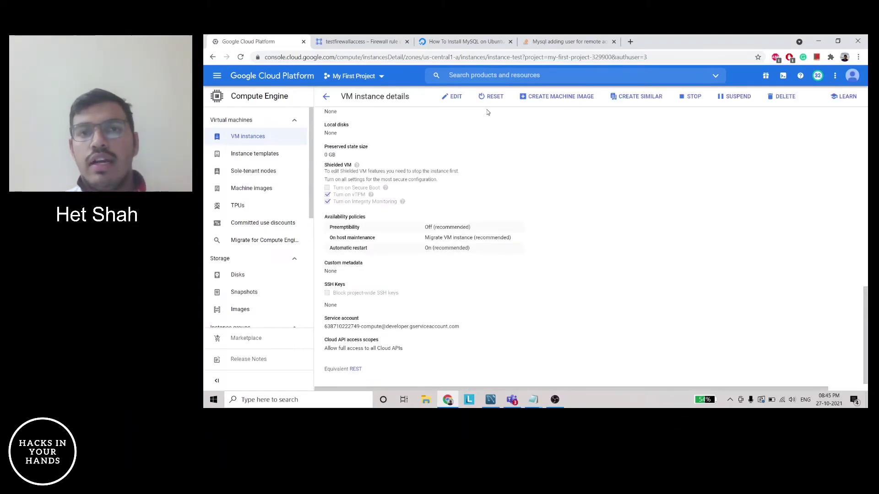
scroll(487, 112, "up", 5)
Read the DigitalOcean tutorial on installing MySQL on Ubuntu 20.04
left_click(475, 42)
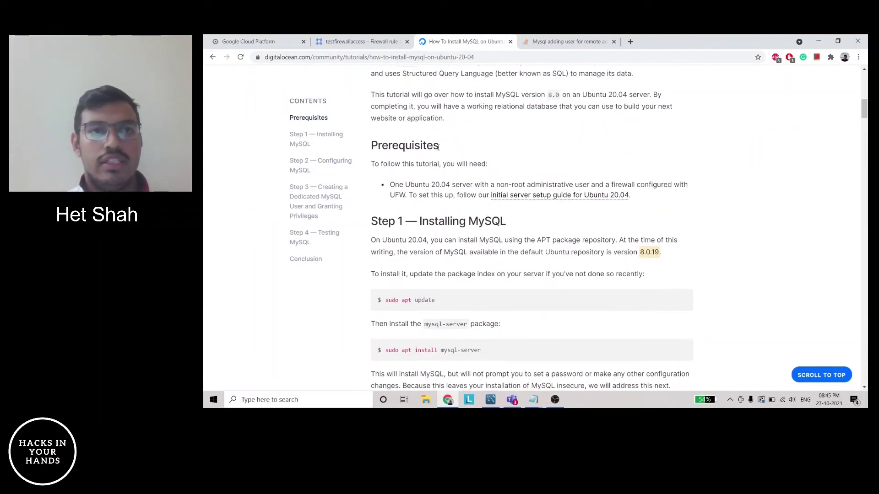
scroll(439, 147, "up", 3)
scroll(438, 147, "down", 4)
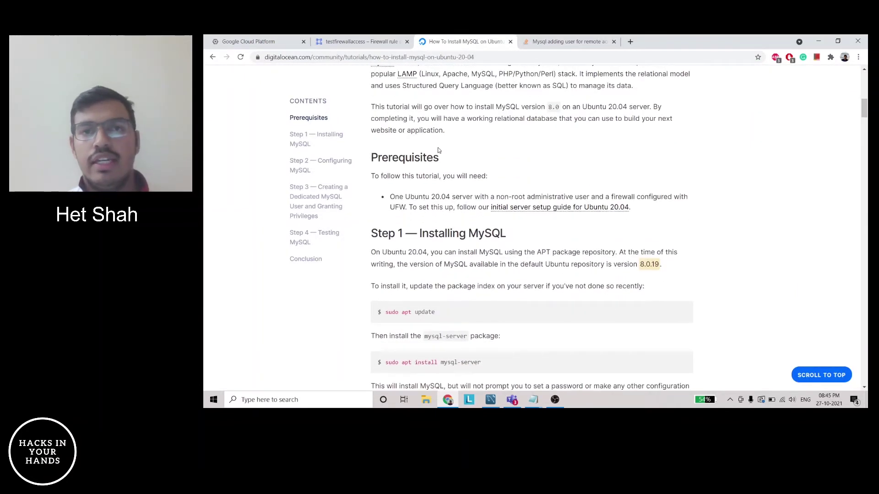
scroll(438, 150, "down", 1)
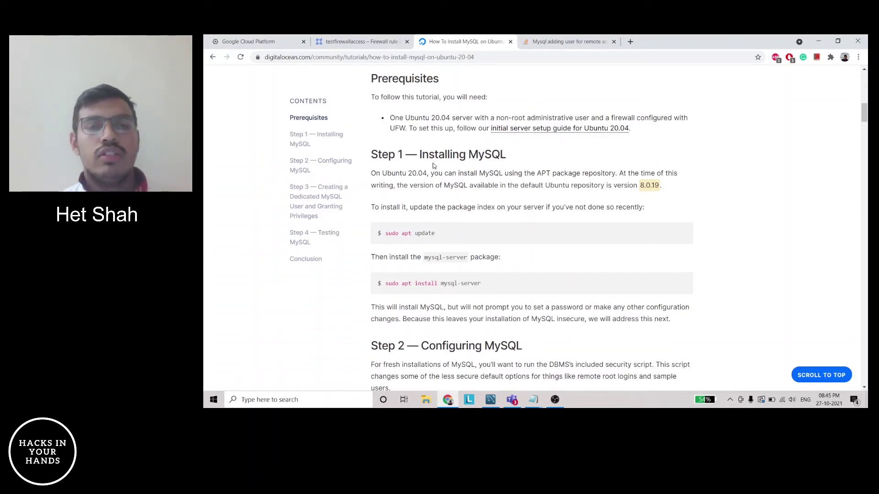
Go back to the VM instances list and start an SSH session to instance-test
left_click(269, 44)
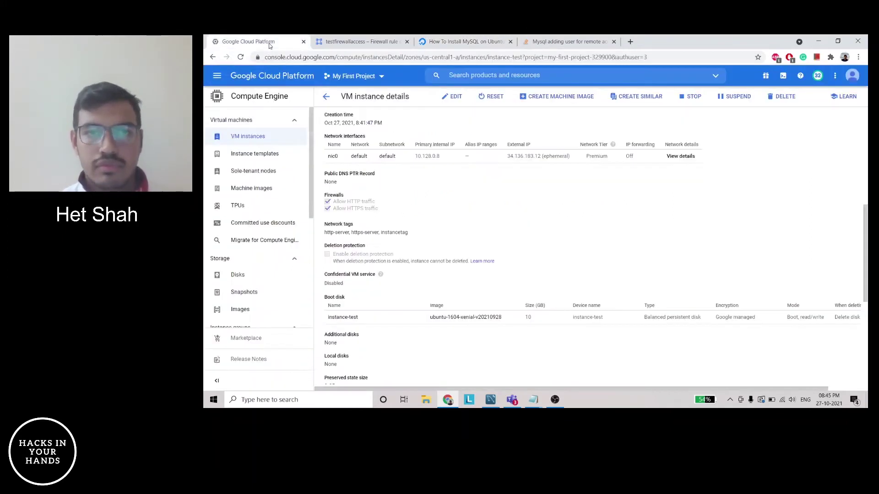
left_click(326, 98)
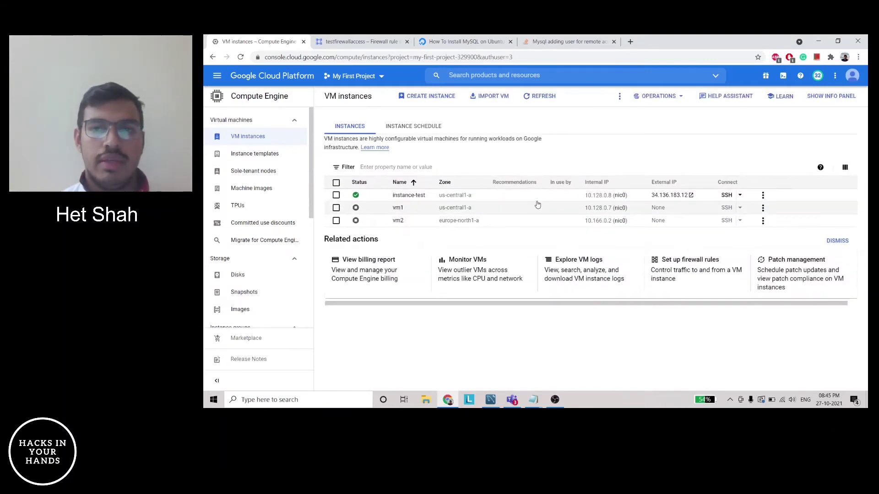
scroll(537, 204, "right", 1)
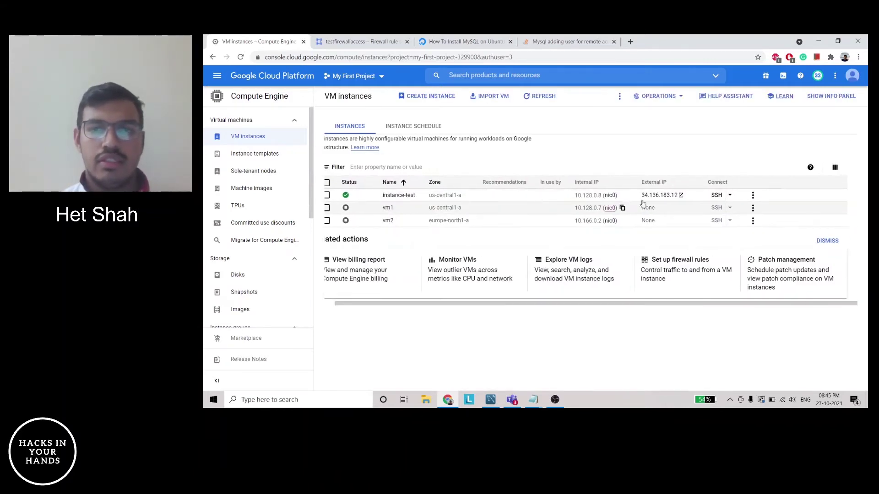
left_click(717, 198)
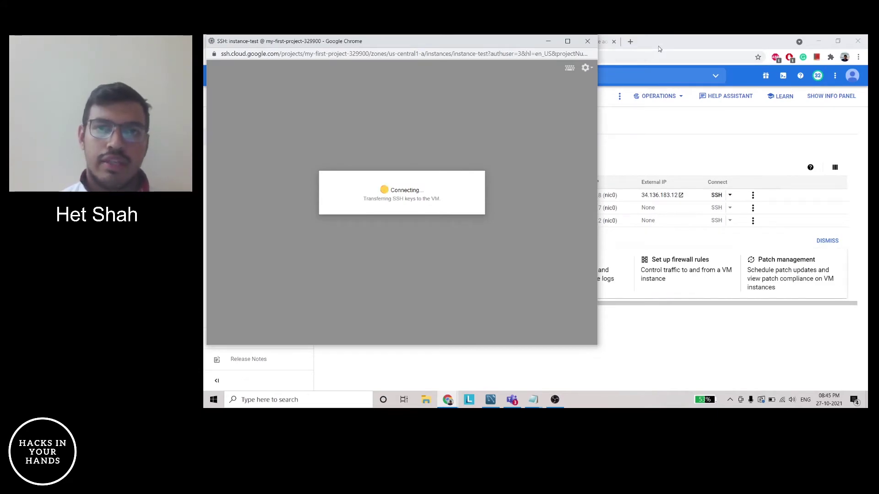
Copy 'sudo apt update' from the tutorial and run it in the SSH terminal
left_click(660, 49)
left_click(437, 42)
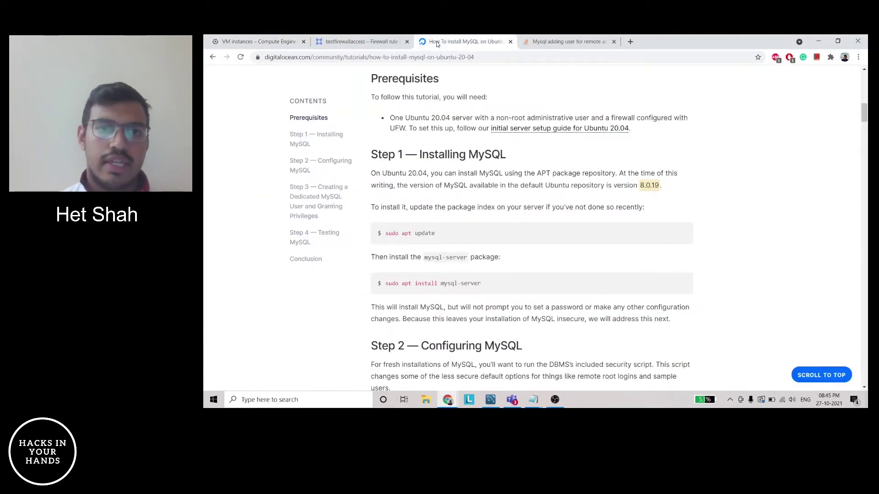
scroll(547, 251, "down", 2)
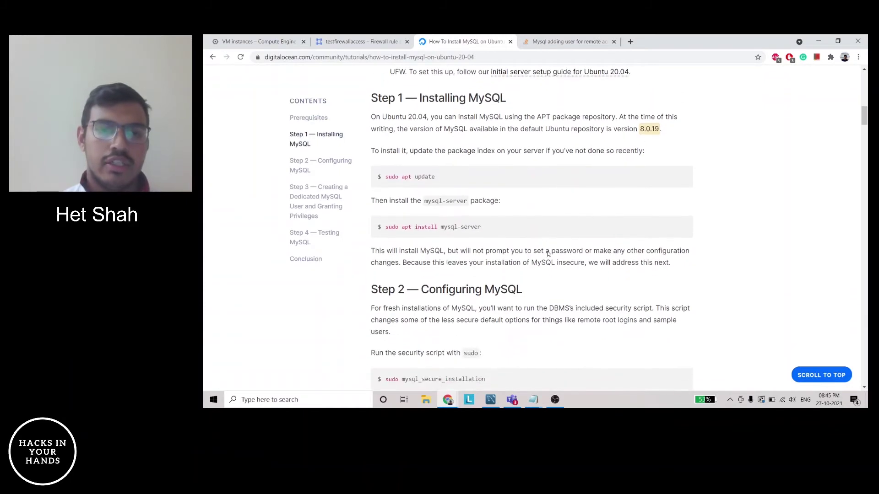
scroll(548, 251, "up", 1)
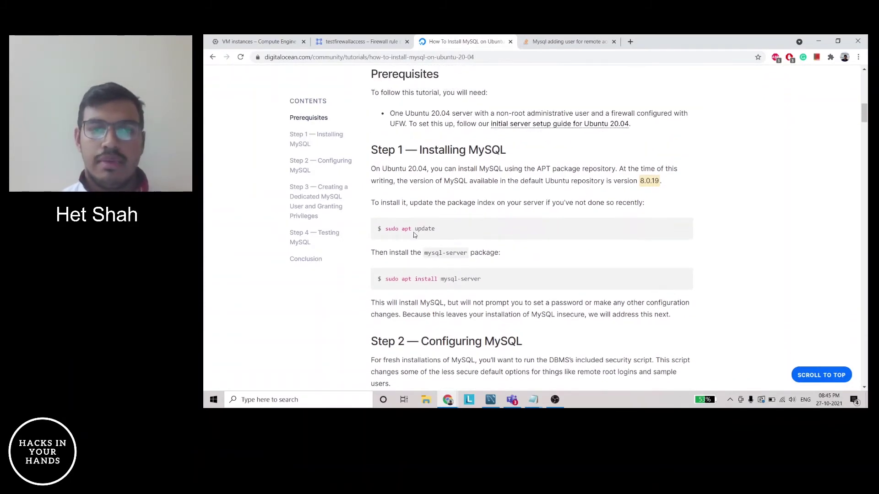
mouse_move(408, 229)
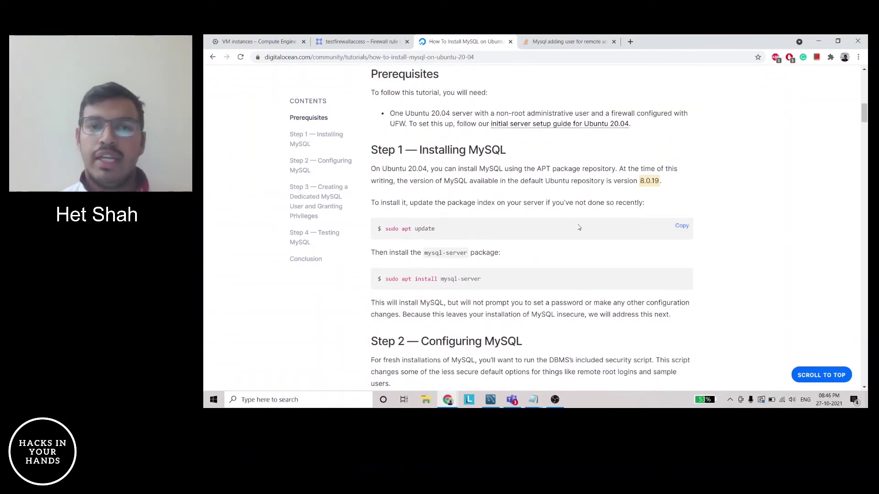
left_click(682, 229)
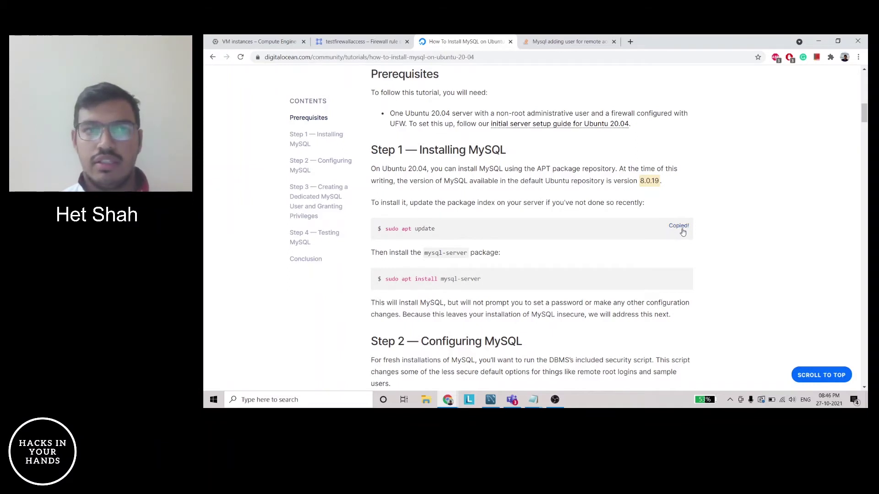
key("alt+Tab")
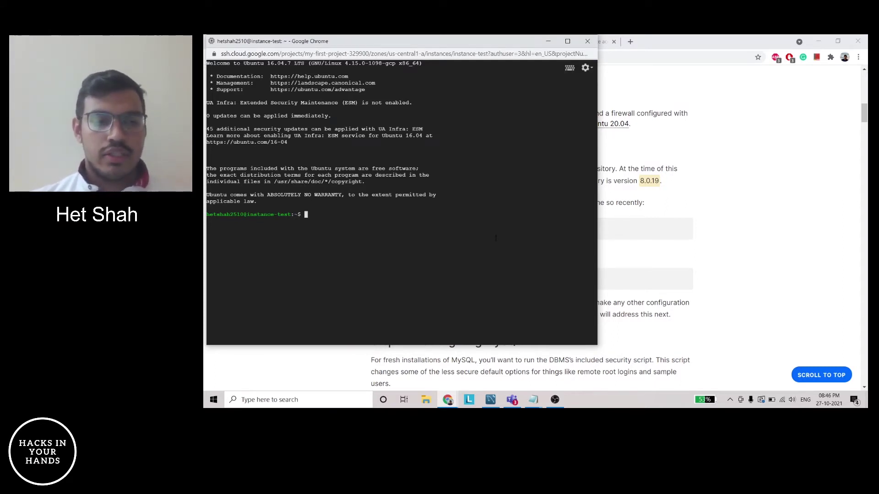
key("ctrl+v")
key("Return")
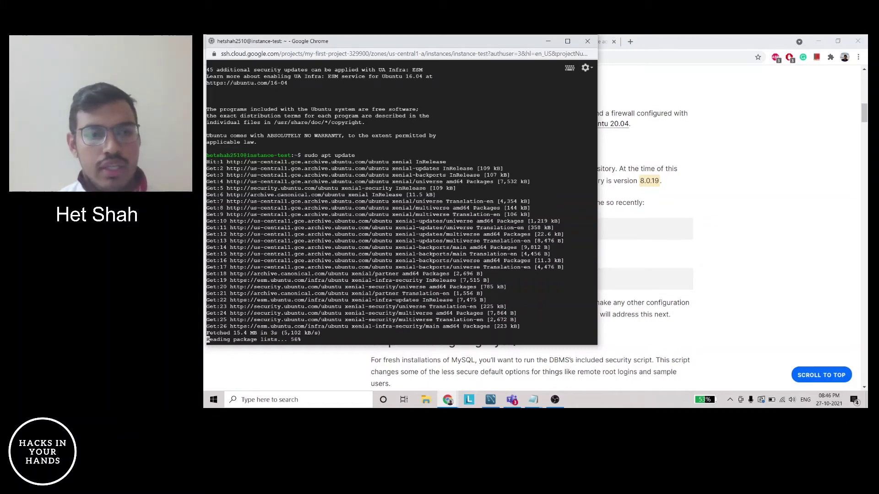
Copy 'sudo apt install mysql-server' from the tutorial and run it in the terminal
key("alt+Tab")
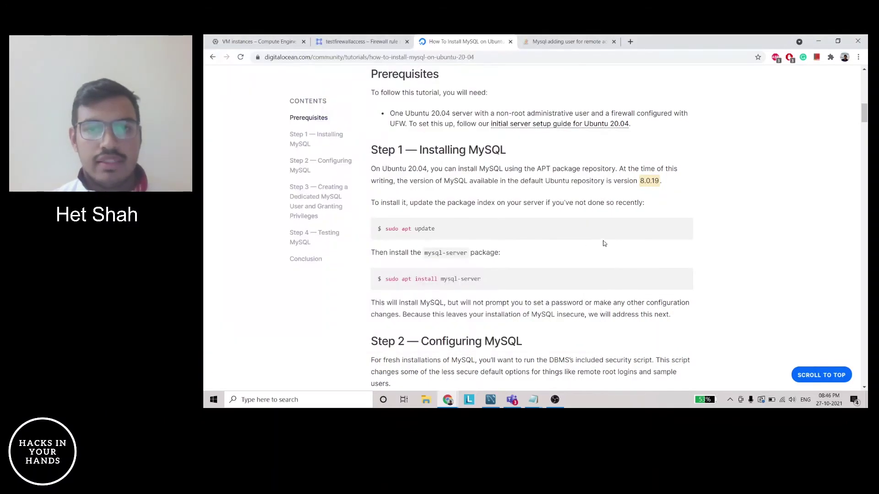
scroll(598, 260, "down", 1)
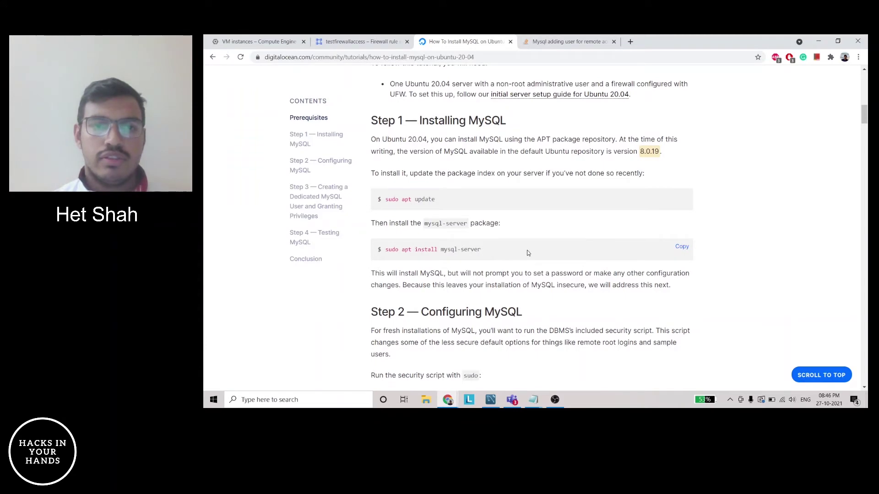
left_click(683, 247)
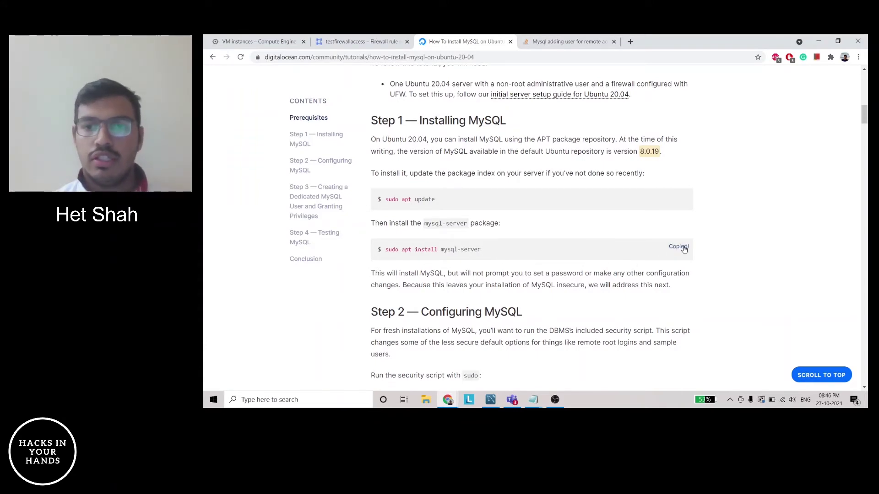
key("alt+Tab")
key("ctrl+v")
key("Return")
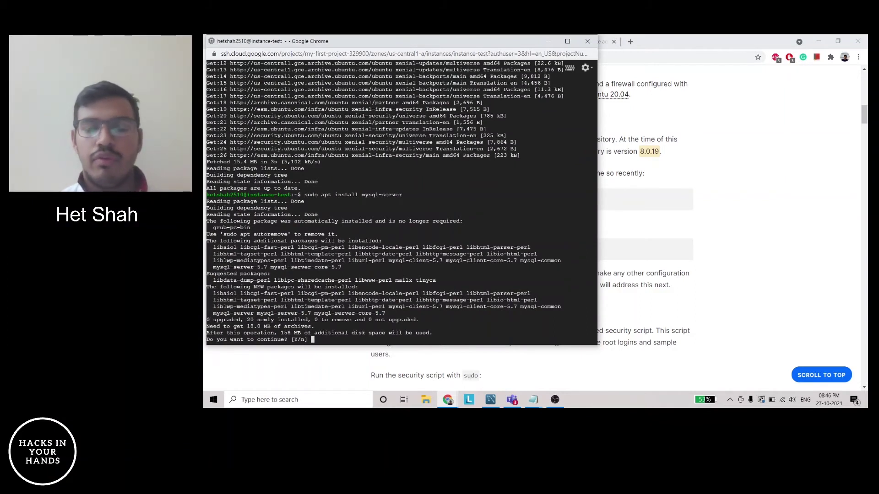
Confirm the install with Y, then enter and repeat the new MySQL root password
type("Y")
key("Return")
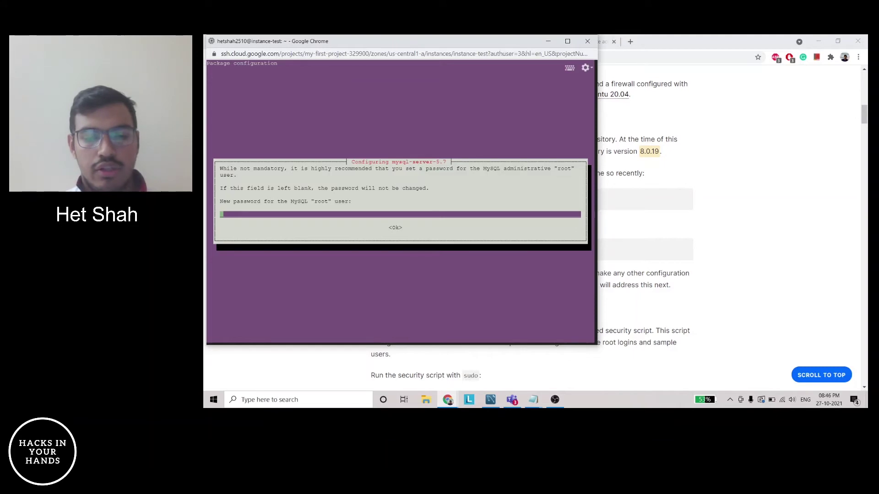
type("*")
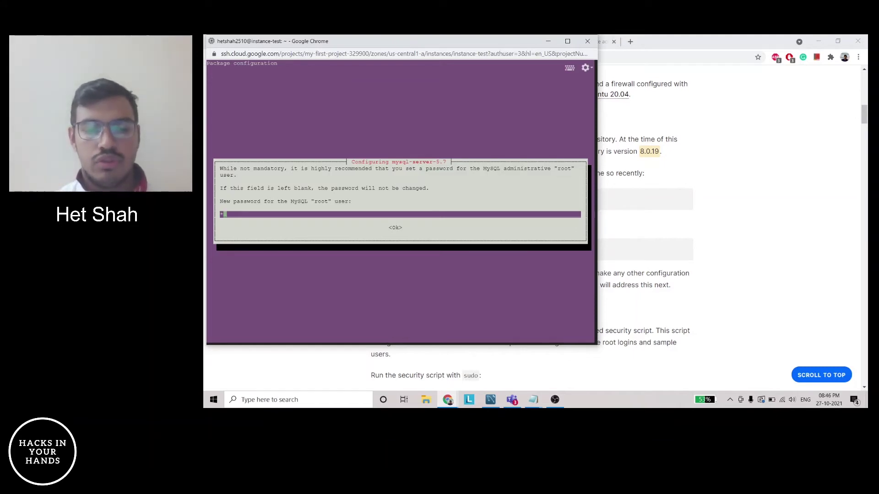
type("***")
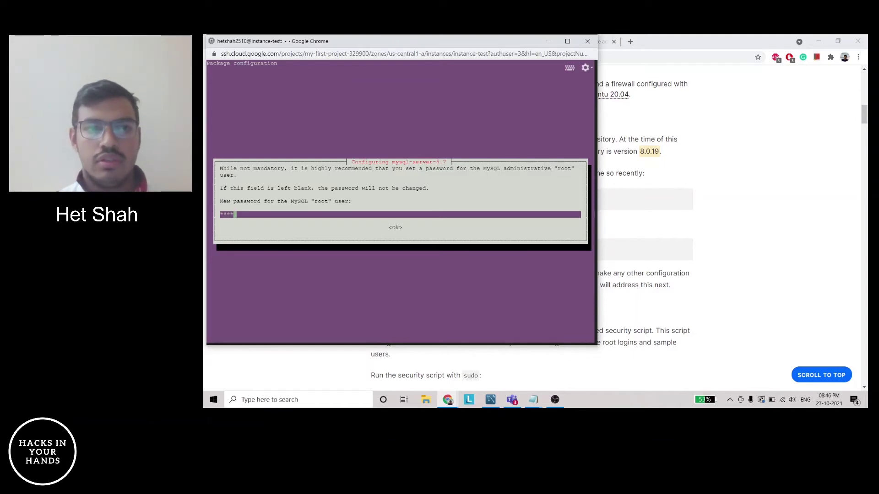
key("Return")
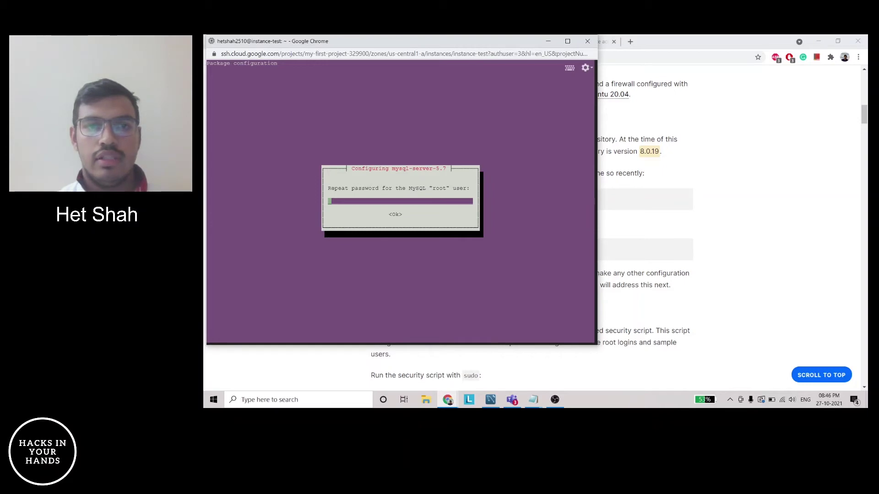
type("****")
key("Return")
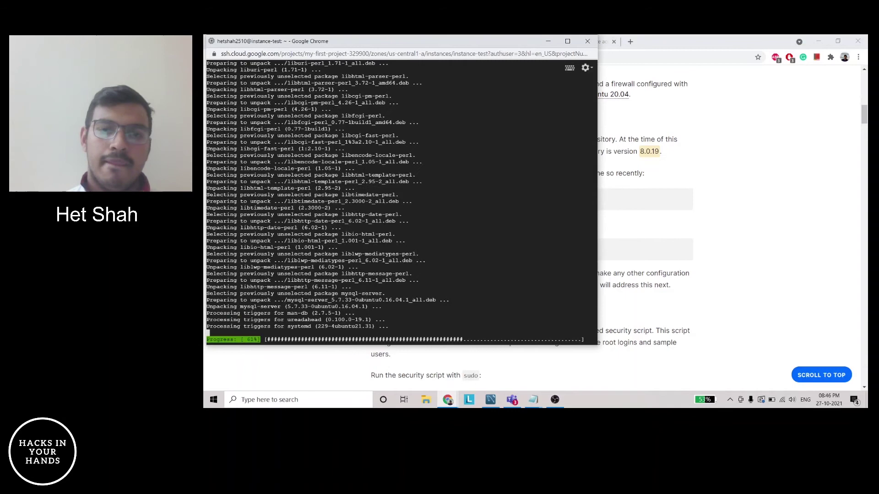
Copy the 'sudo mysql_secure_installation' command from the tutorial and run it in the terminal
key("alt+Tab")
scroll(478, 298, "down", 2)
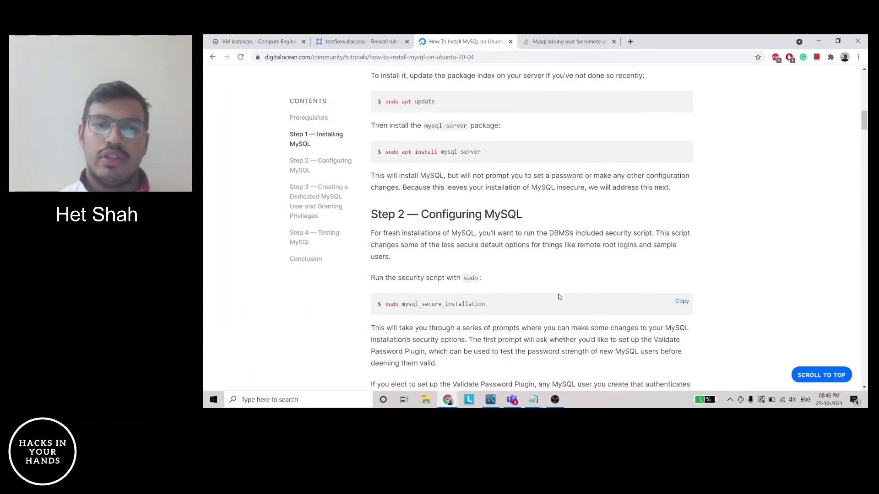
left_click(681, 303)
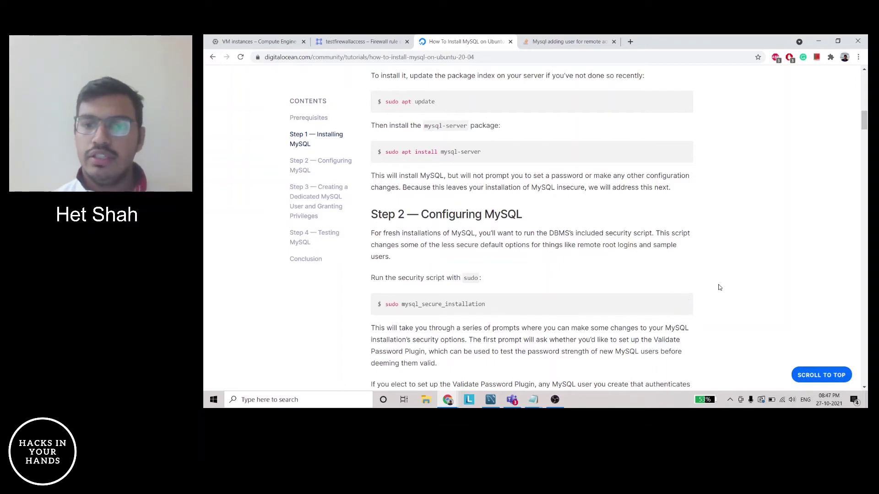
key("alt+Tab")
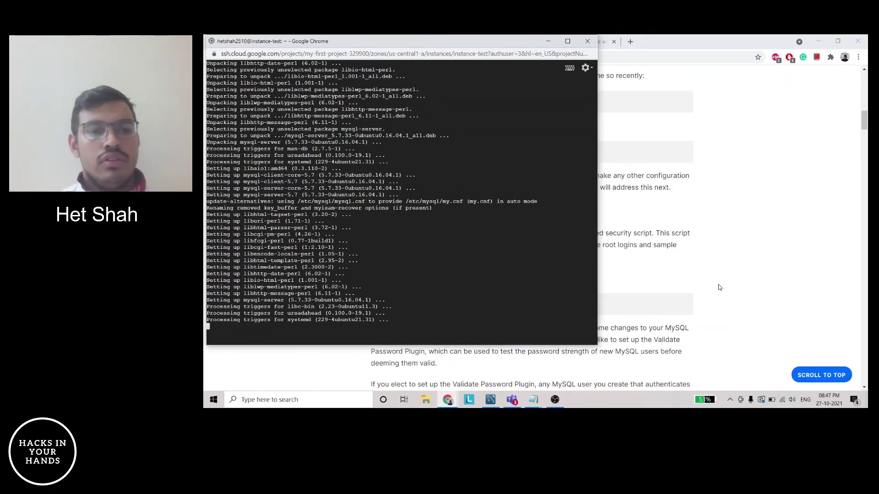
key("ctrl+v")
key("Return")
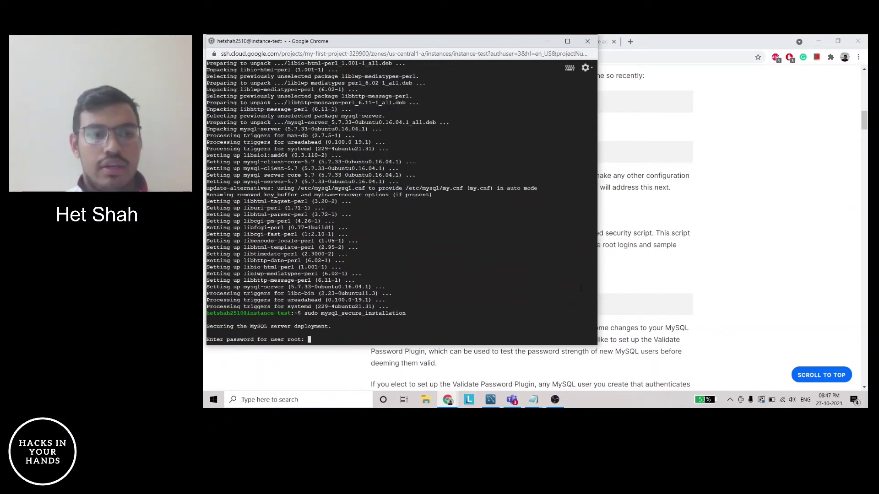
Enter the root password, answer N to all five hardening prompts, and Y to reload privilege tables
key("Return")
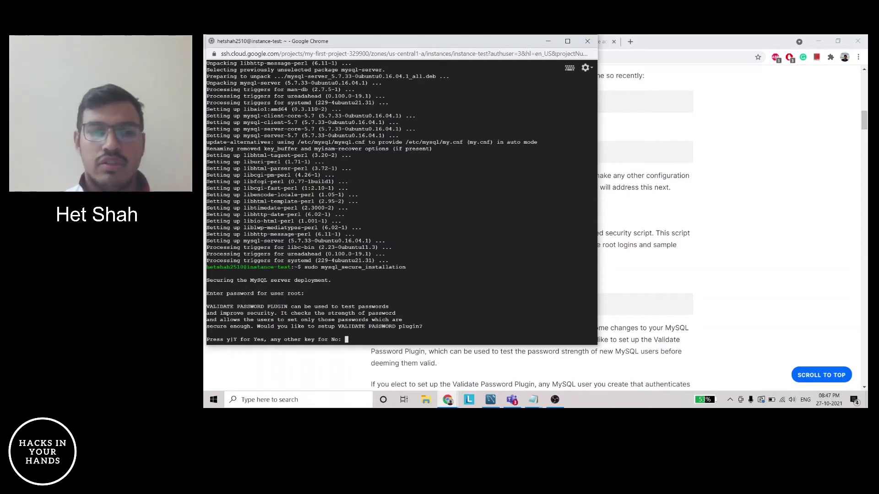
type("N")
key("Return")
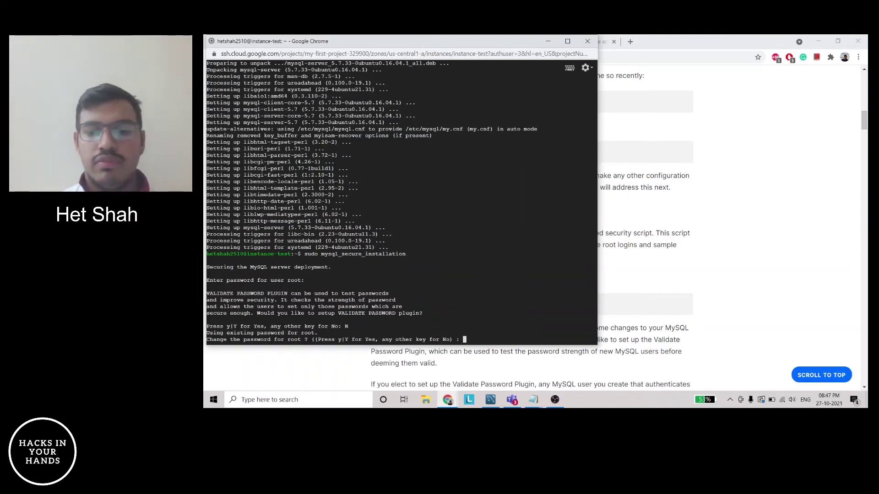
type("N")
key("Return")
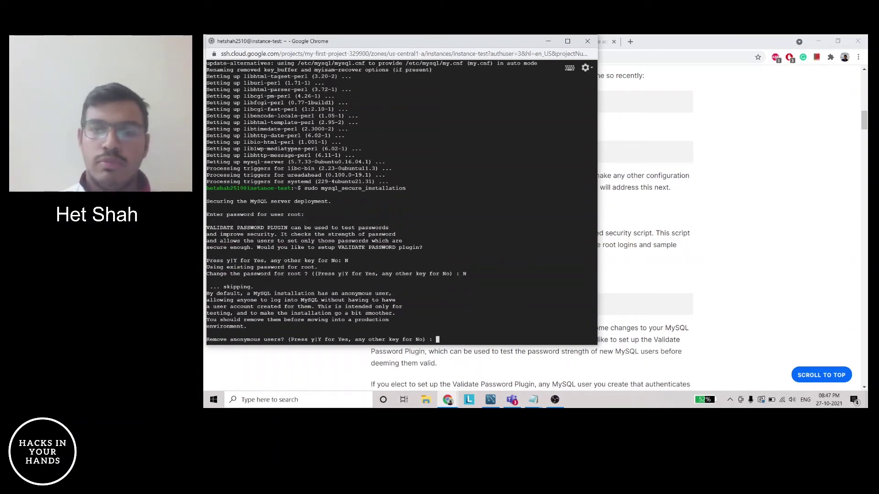
type("N")
key("Return")
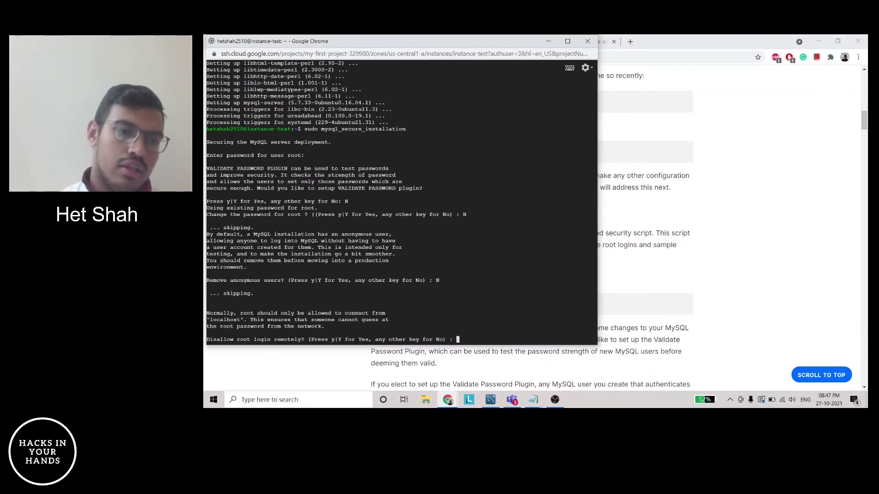
type("N")
key("Return")
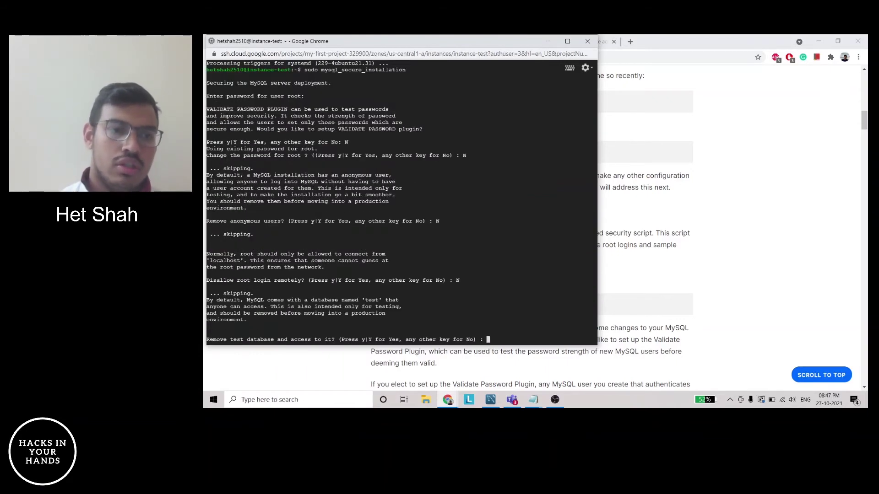
type("N")
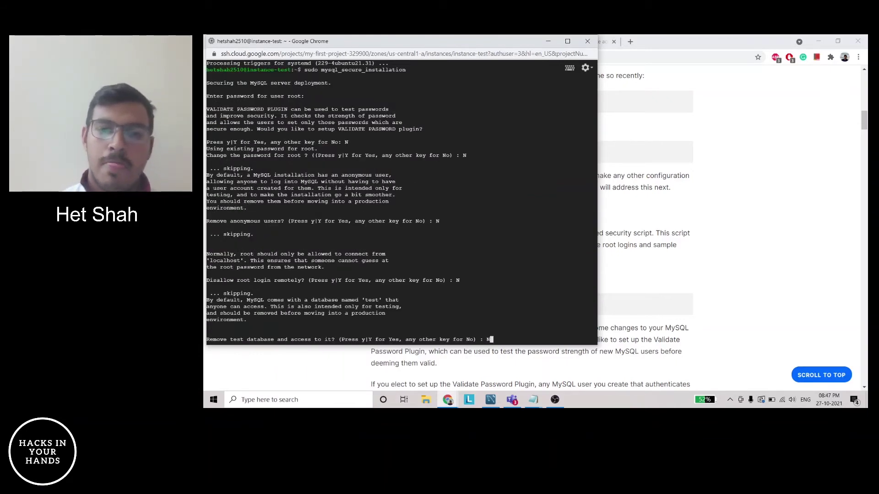
key("Return")
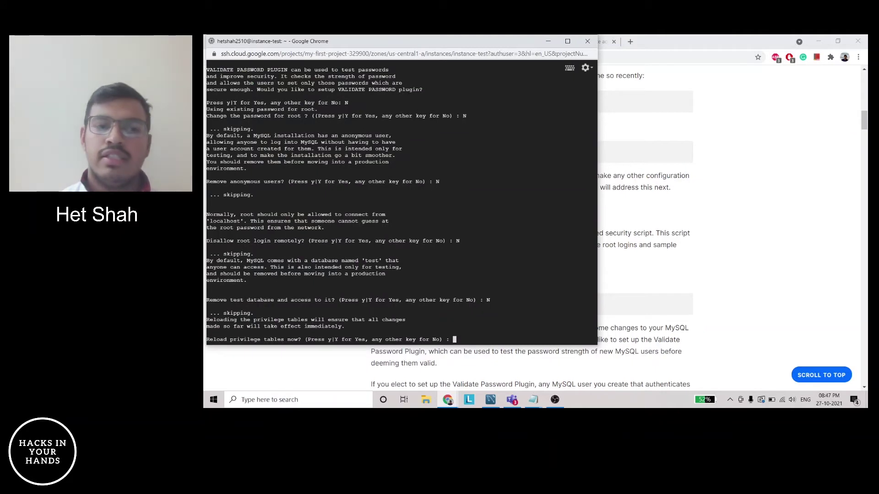
type("Y")
key("Return")
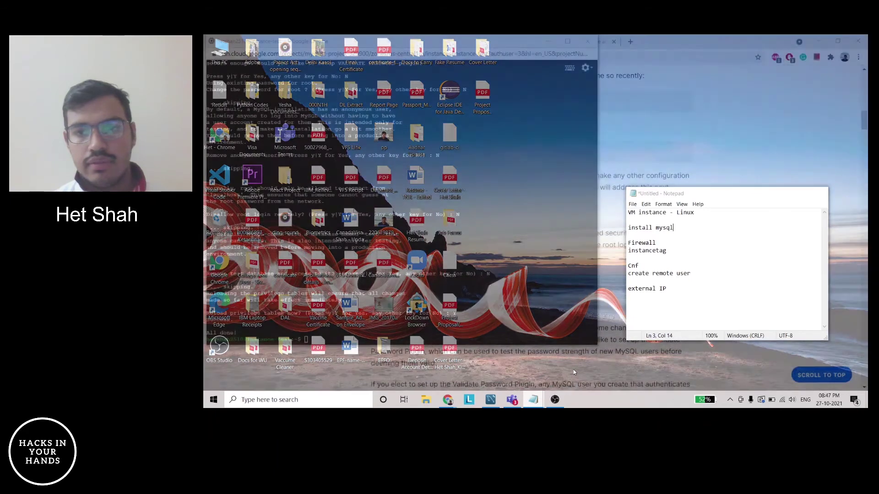
Run 'mysql --version' and confirm it reports Distrib 5.7.33
left_click(573, 370)
left_click(391, 344)
type("mys")
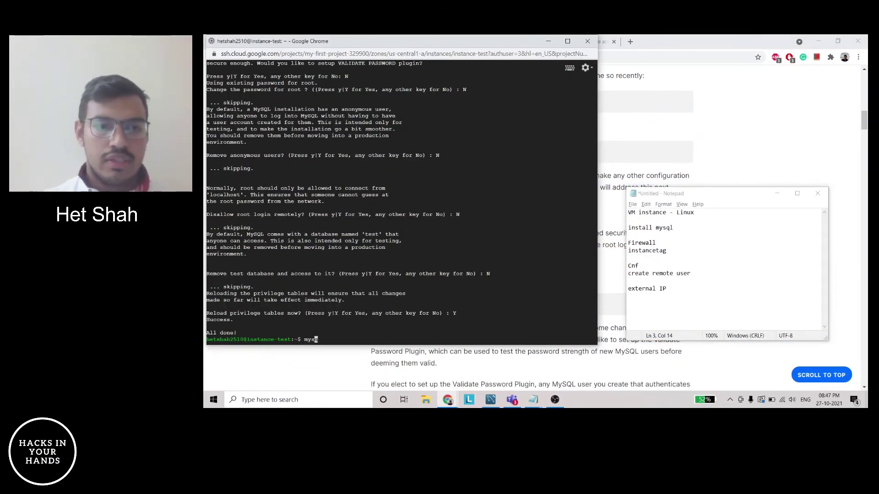
type("ql --version")
key("Return")
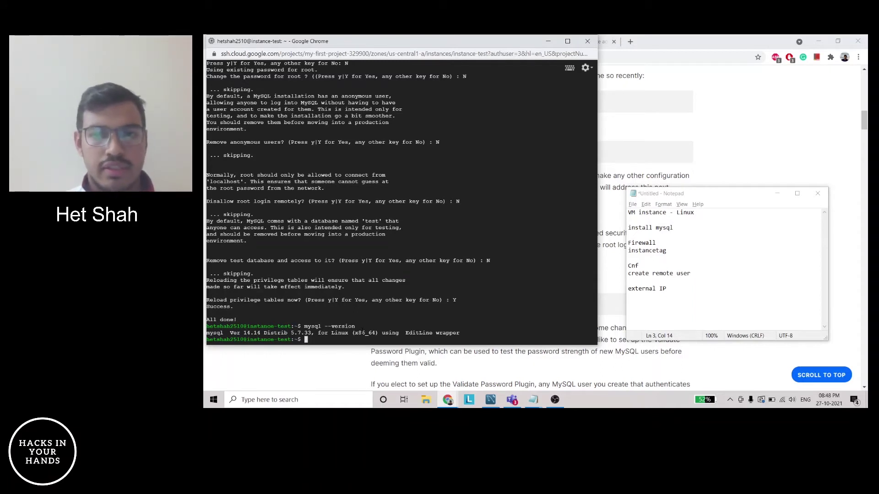
left_click(645, 267)
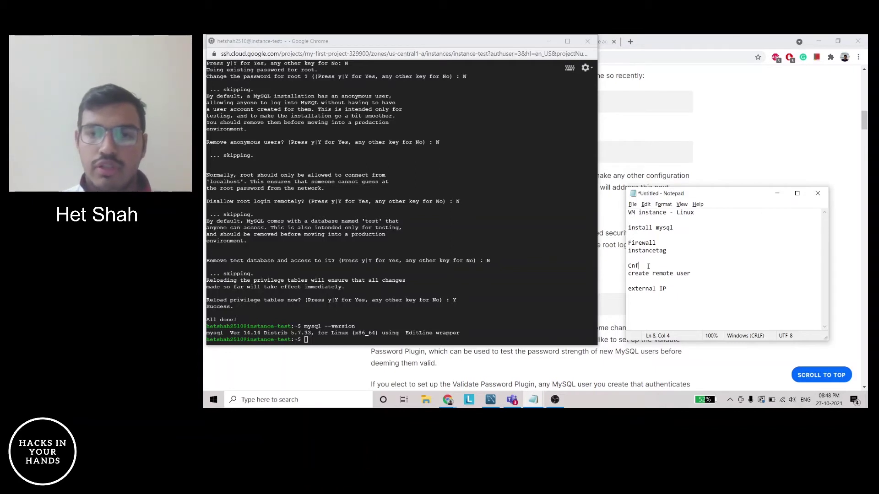
key("Down")
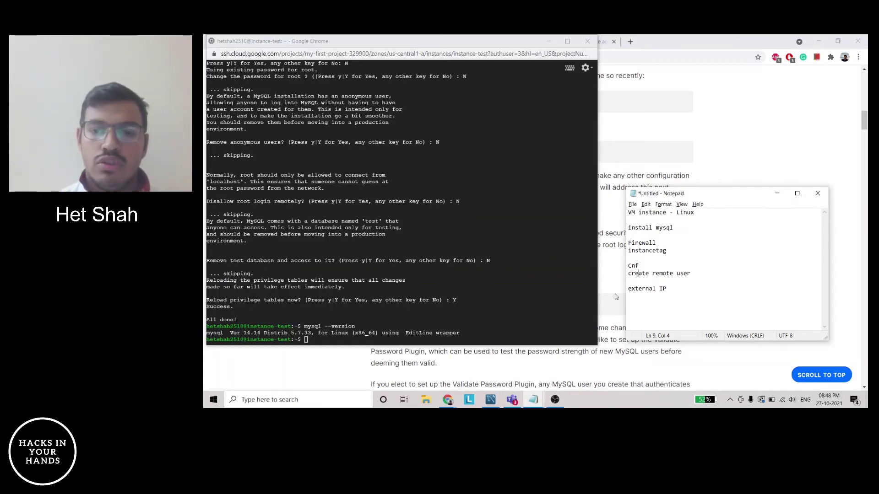
Copy 'sudo nano /etc/mysql/mysql.conf.d/mysqld.cnf' from the notes and run it in the terminal
mouse_move(536, 402)
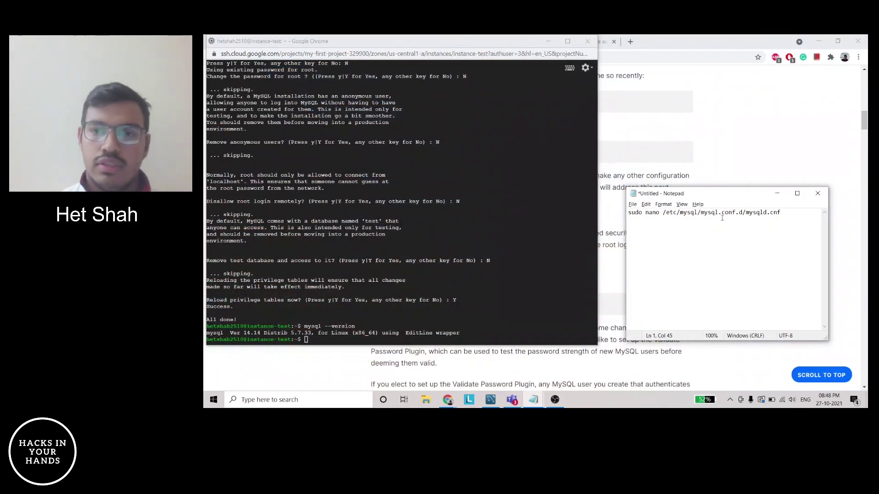
left_click_drag(785, 212, 625, 214)
key("ctrl+c")
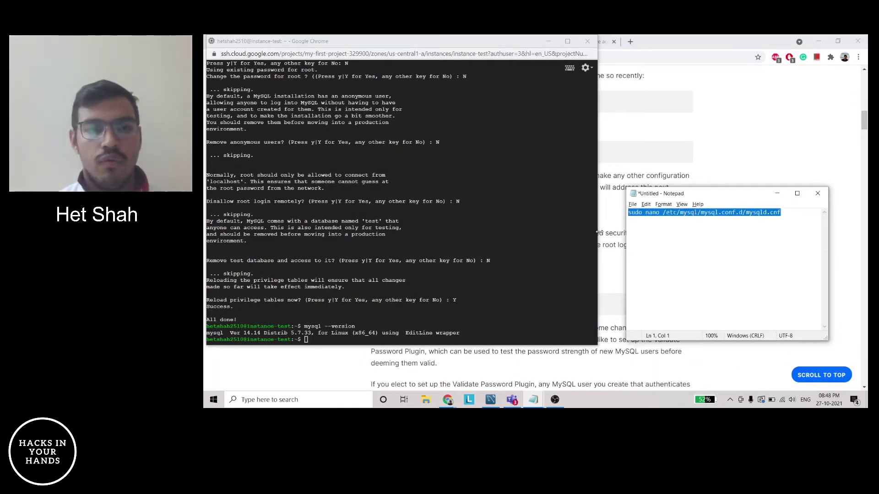
key("ctrl+z")
key("alt+Tab")
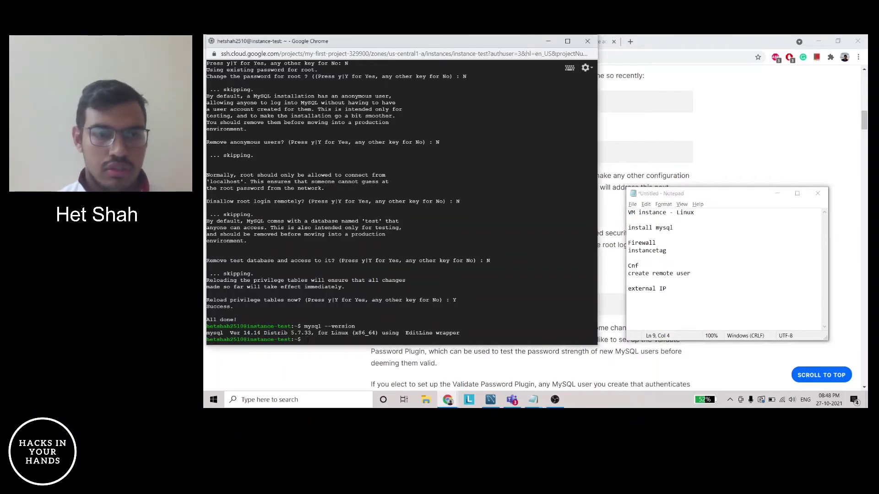
key("ctrl+v")
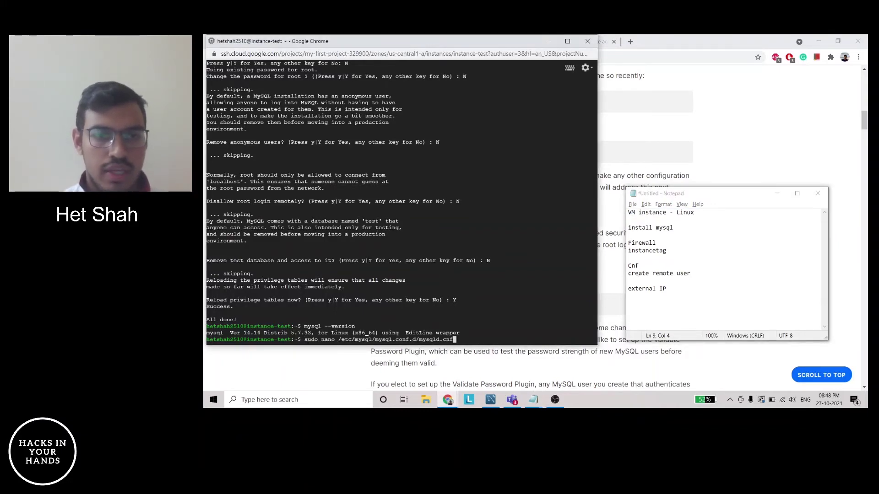
key("Return")
key("Down")
key("Down")
key("Down")
key("Down")
key("Down")
key("Down")
key("Down")
key("Down")
key("Down")
key("Down")
key("Down")
key("Down")
key("Down")
key("Down")
key("Down")
key("Down")
key("Down")
key("Down")
key("Down")
key("Down")
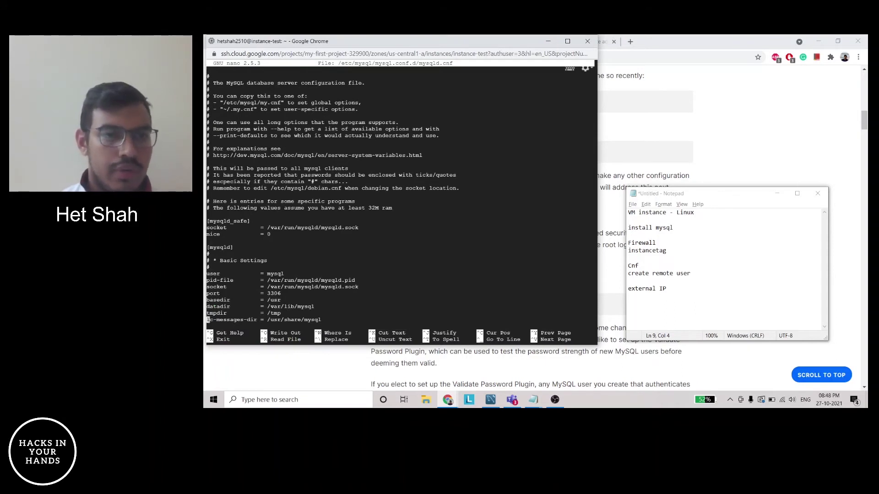
Change bind-address in mysqld.cnf from 127.0.0.1 to 0.0.0.0
key("Down")
key("Down")
key("Down")
key("Down")
key("Down")
key("Down")
key("Up")
key("Right")
key("Right")
key("Right")
key("Right")
key("Right")
key("Right")
key("Right")
key("Right")
key("Right")
key("Left")
key("Left")
key("Right")
key("BackSpace")
type("0")
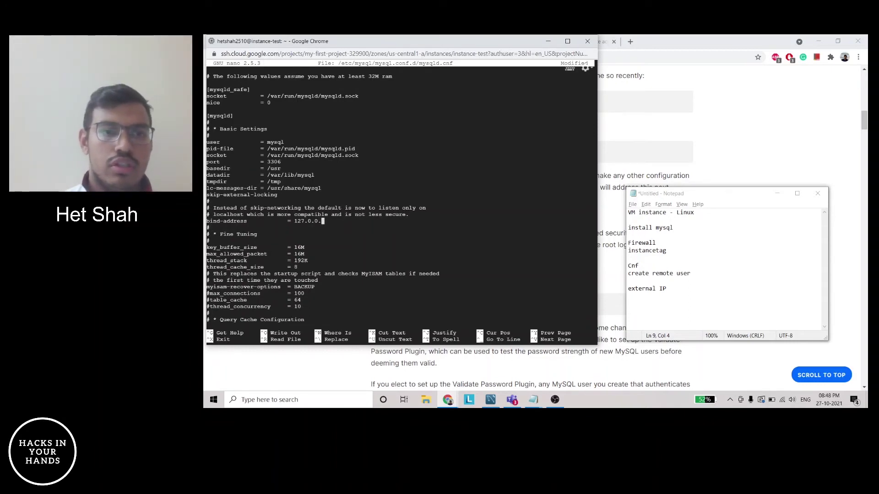
key("Left")
key("Left")
key("Left")
key("Left")
key("Left")
key("BackSpace")
key("BackSpace")
key("BackSpace")
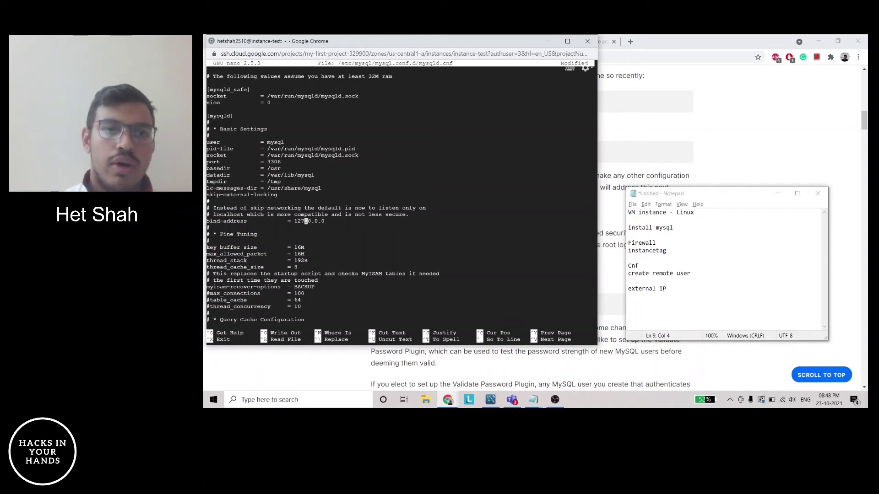
type("0")
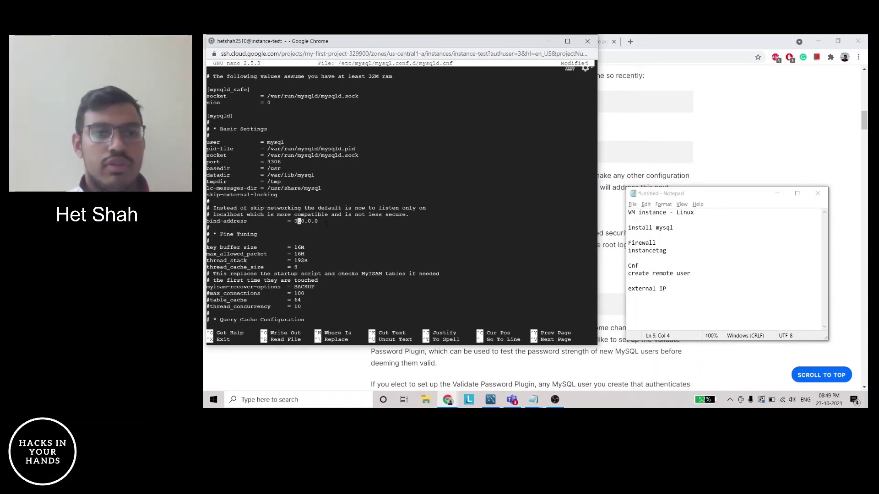
key("Right")
key("Right")
key("Right")
key("Right")
key("Right")
key("Right")
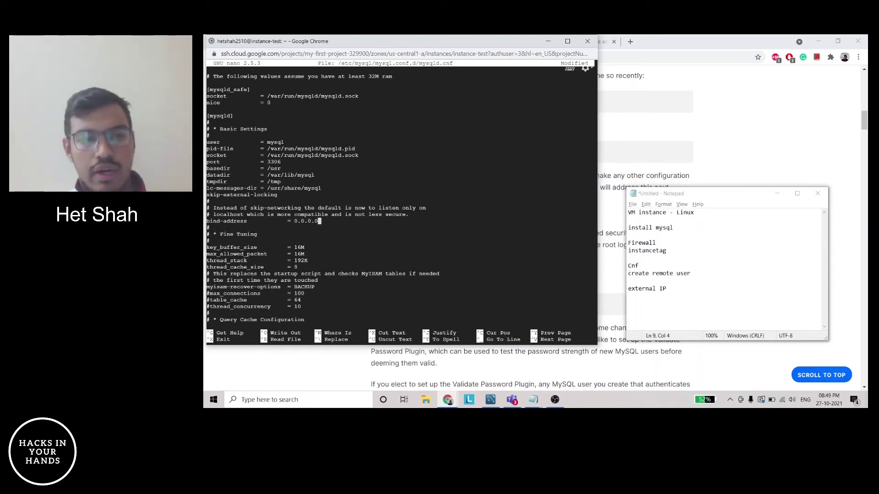
Save mysqld.cnf and exit nano
key("ctrl+x")
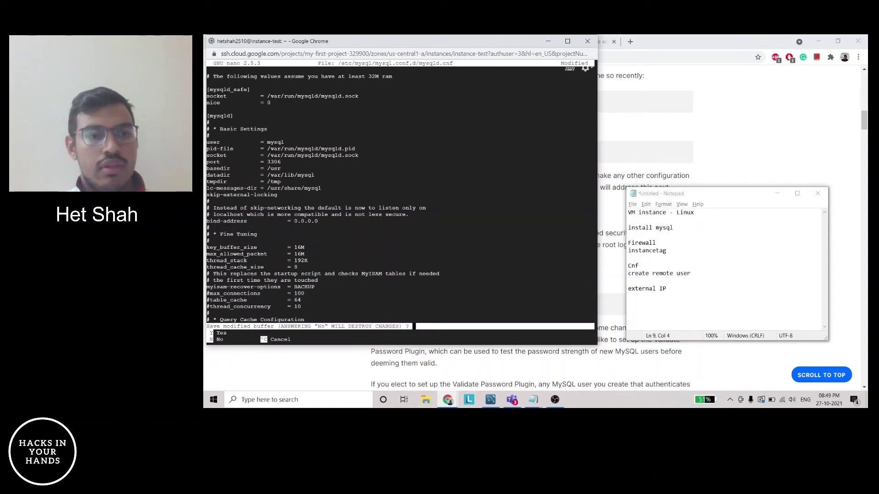
key("y")
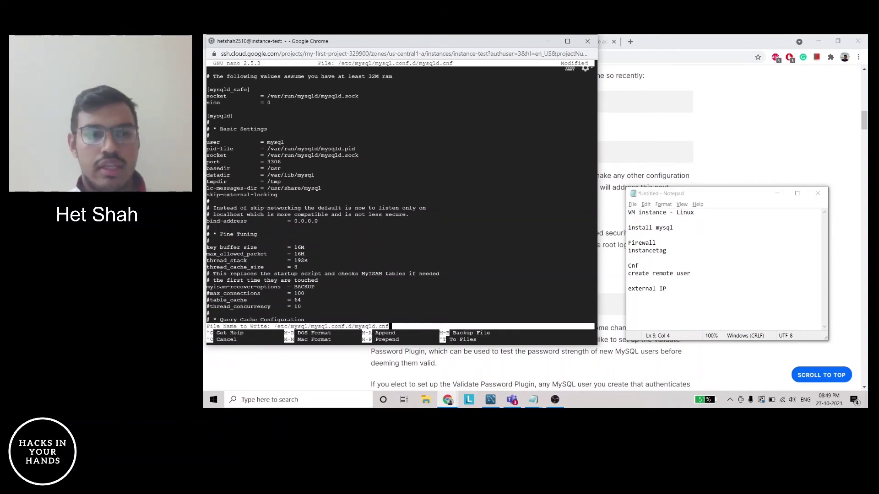
key("Return")
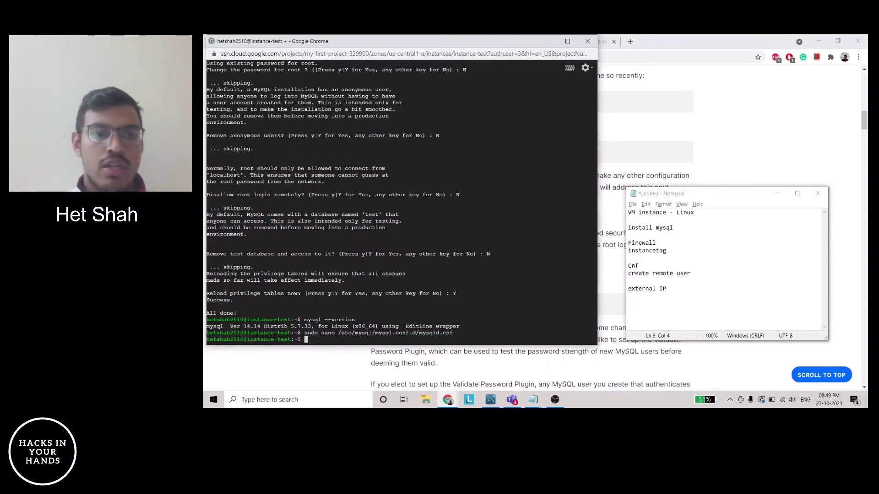
Open the Stack Overflow answer on adding MySQL users for remote access
left_click(675, 267)
left_click(694, 272)
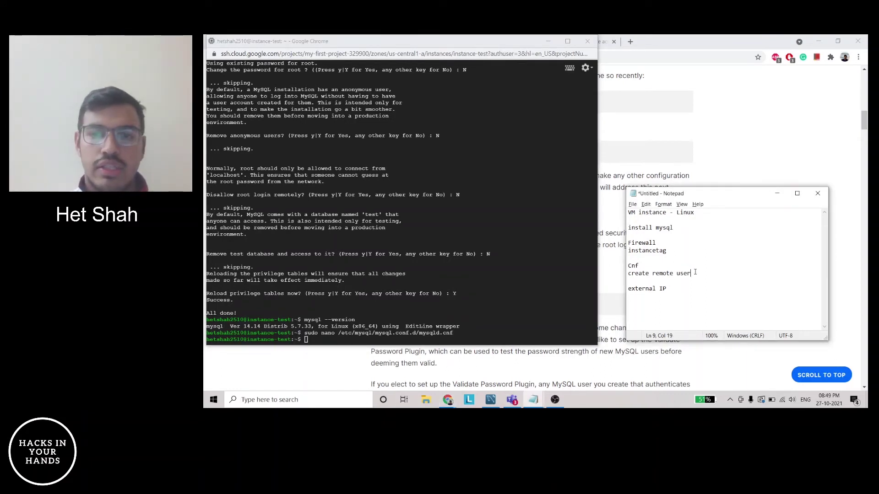
left_click(728, 158)
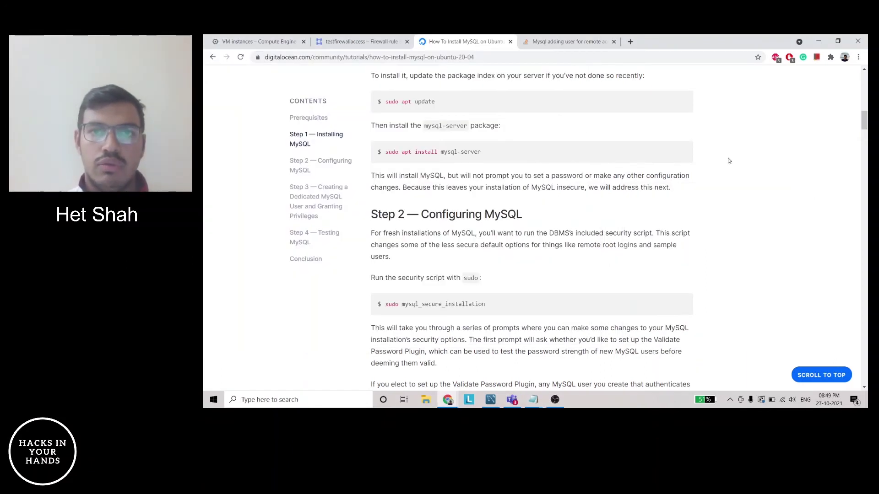
left_click(563, 42)
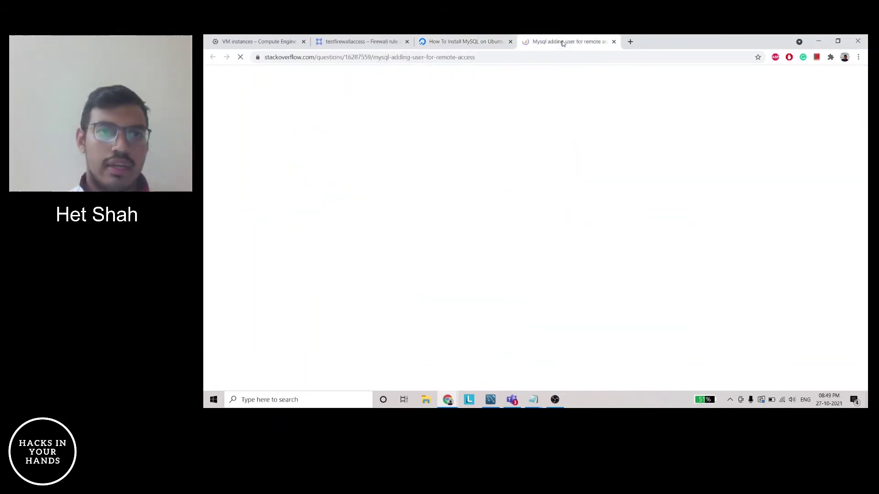
Copy the answer's two CREATE USER statements for use in the SSH terminal
scroll(489, 196, "up", 1)
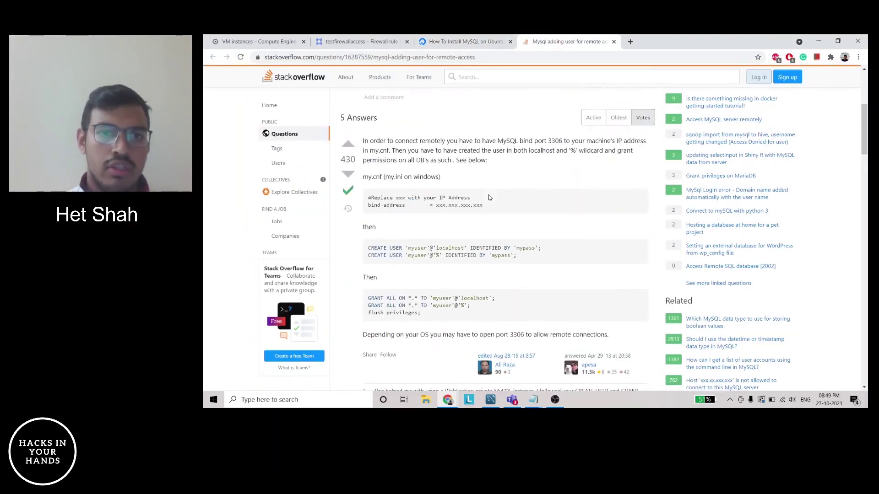
scroll(489, 197, "down", 1)
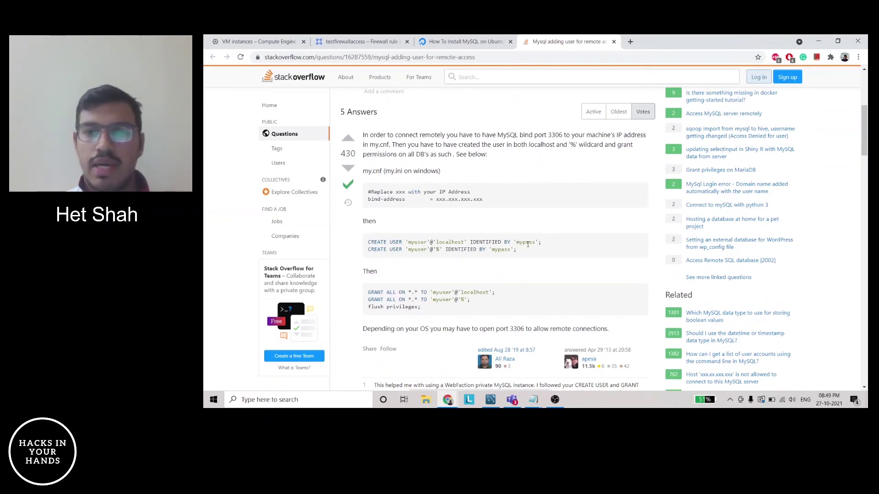
left_click_drag(518, 250, 363, 134)
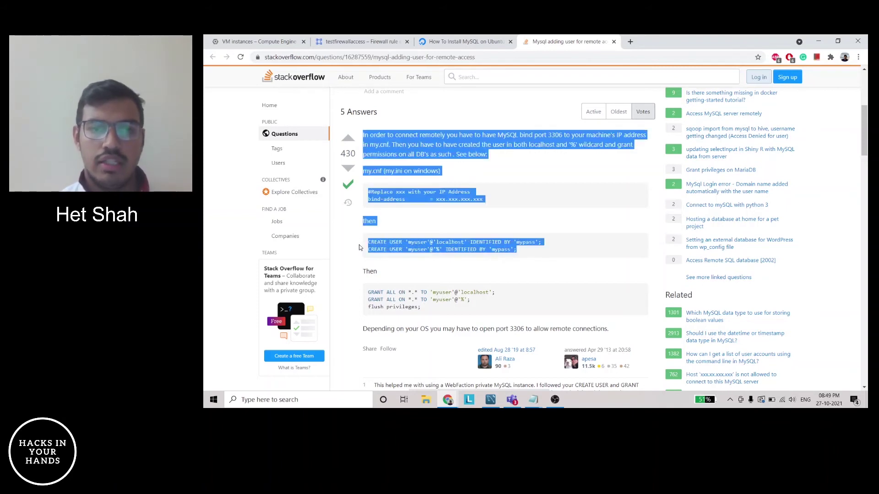
left_click_drag(522, 251, 369, 245)
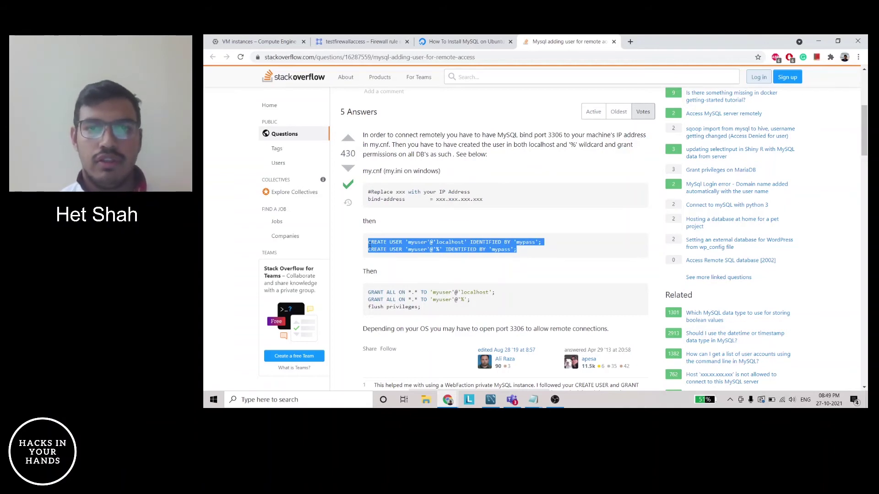
left_click_drag(369, 245, 369, 245)
key("ctrl+c")
key("alt+Tab")
key("alt+Tab")
key("alt+Tab")
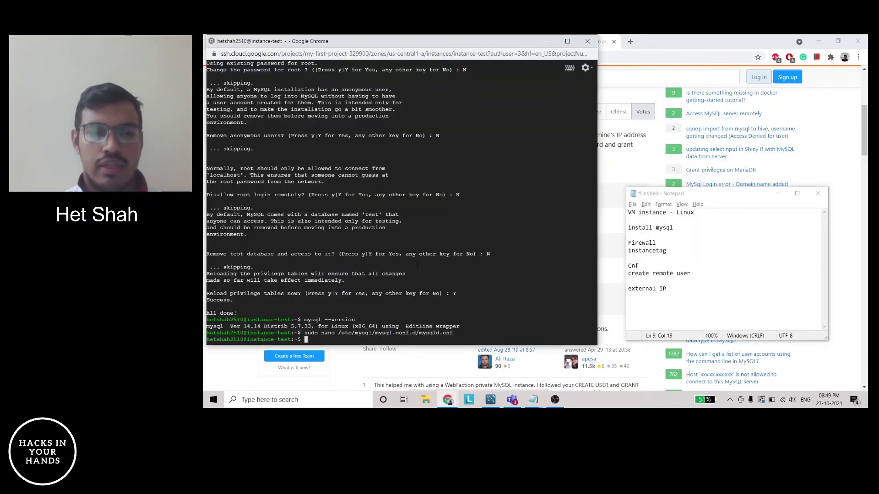
After the CREATE USER lines fail in the shell, log into MySQL as root with sudo mysql -u root -p
key("ctrl+v")
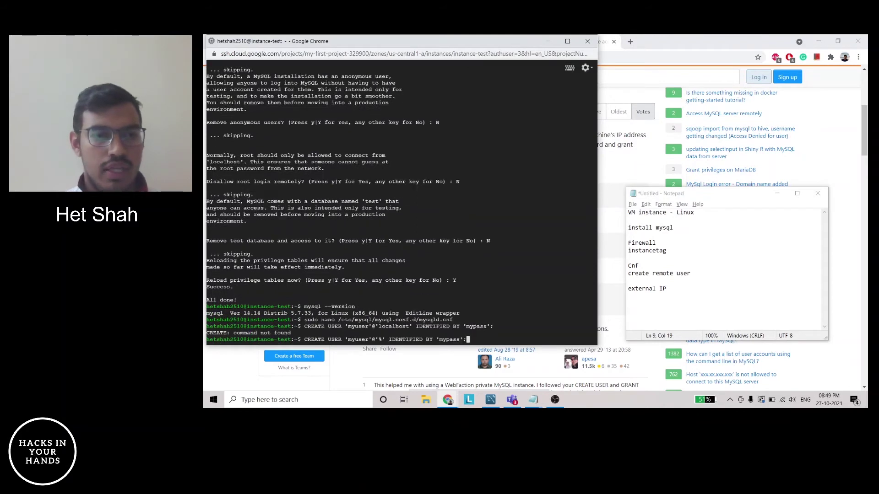
key("Return")
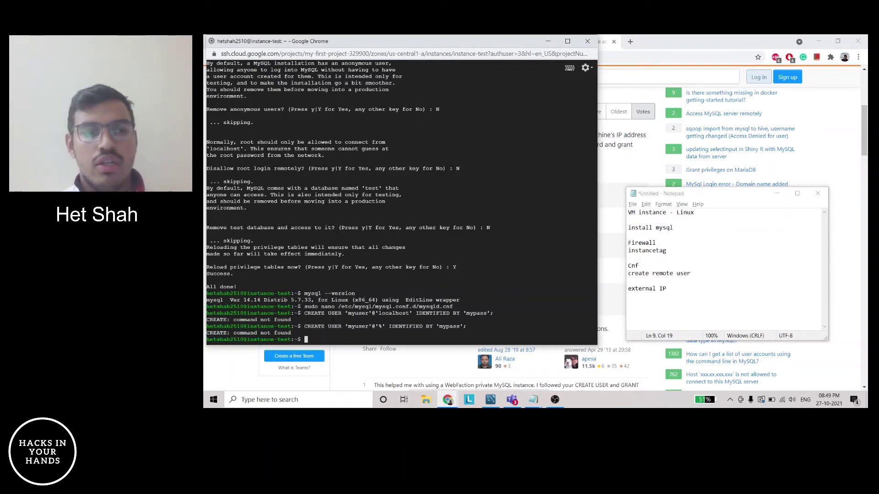
type("sudo")
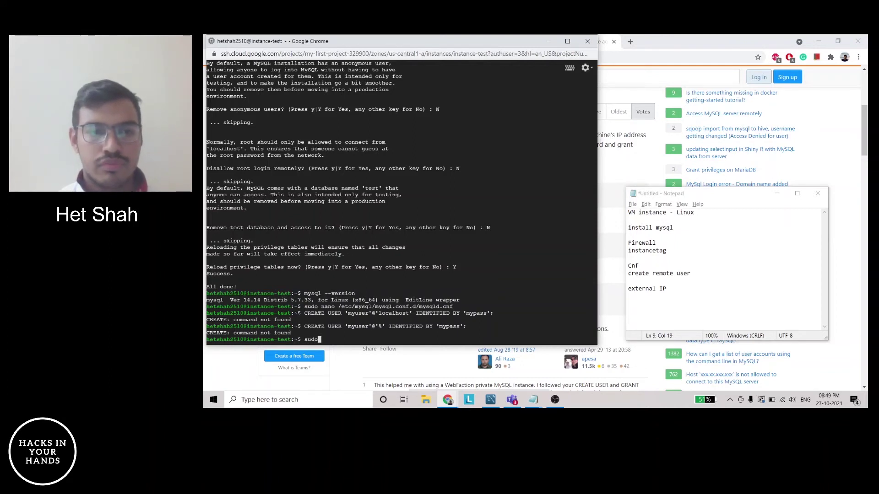
type(" mysql ")
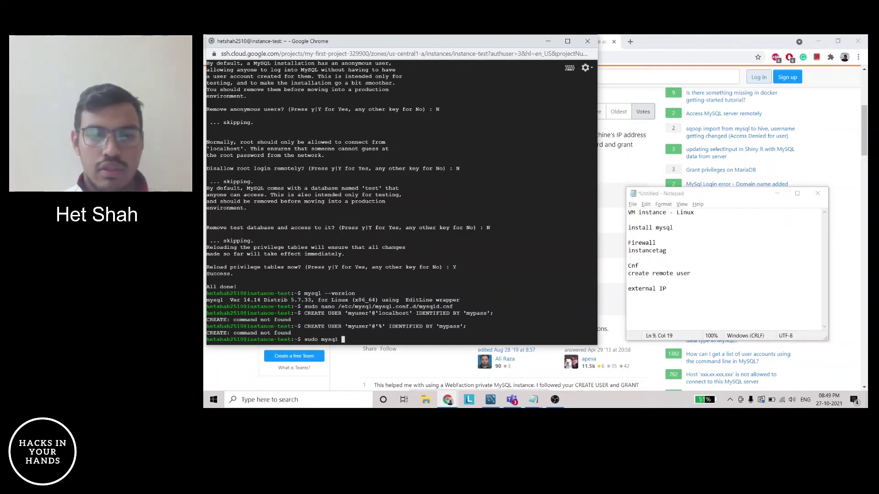
type("-u root -p")
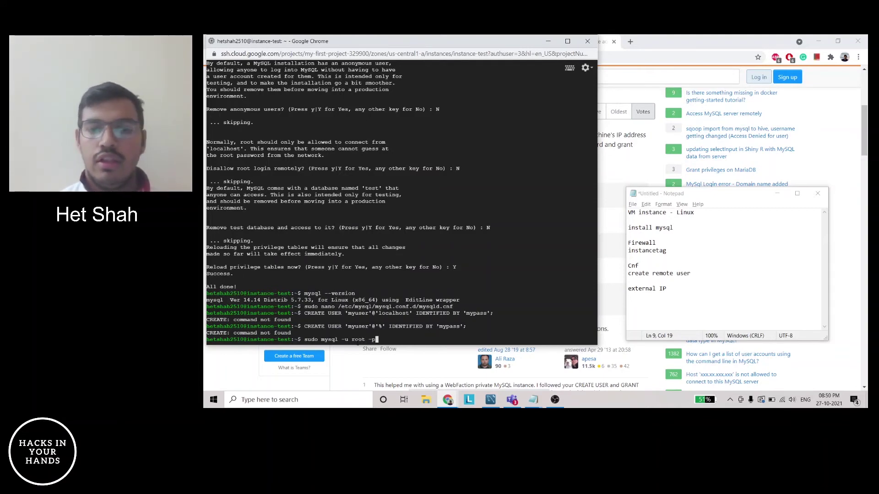
key("Return")
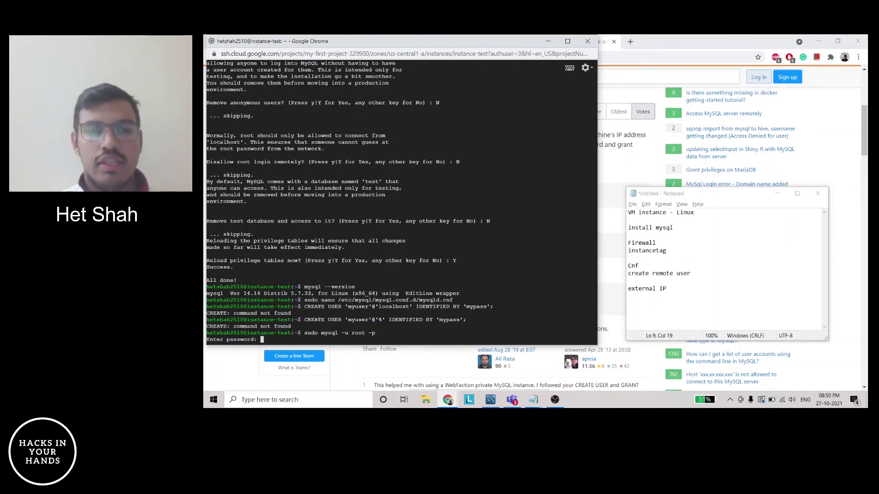
key("Return")
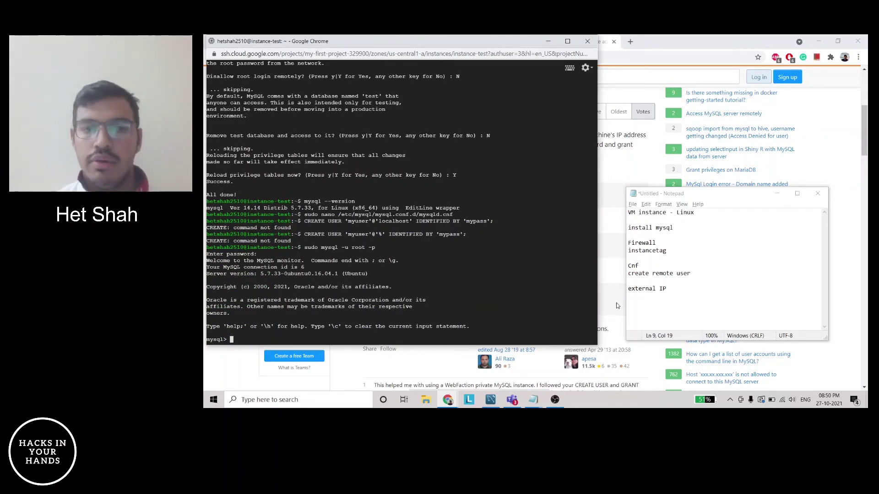
key("alt+Tab")
key("alt+Tab")
key("alt+Tab")
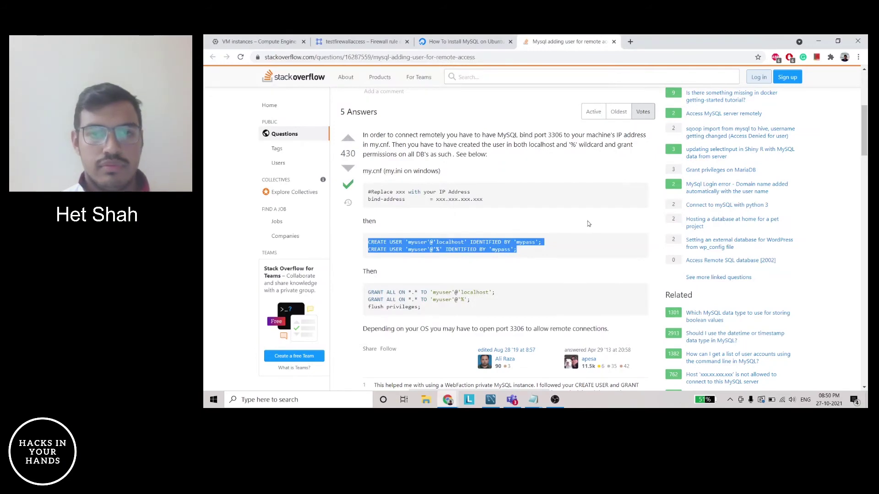
Run the CREATE USER statements for myuser at the mysql prompt
key("alt+Tab")
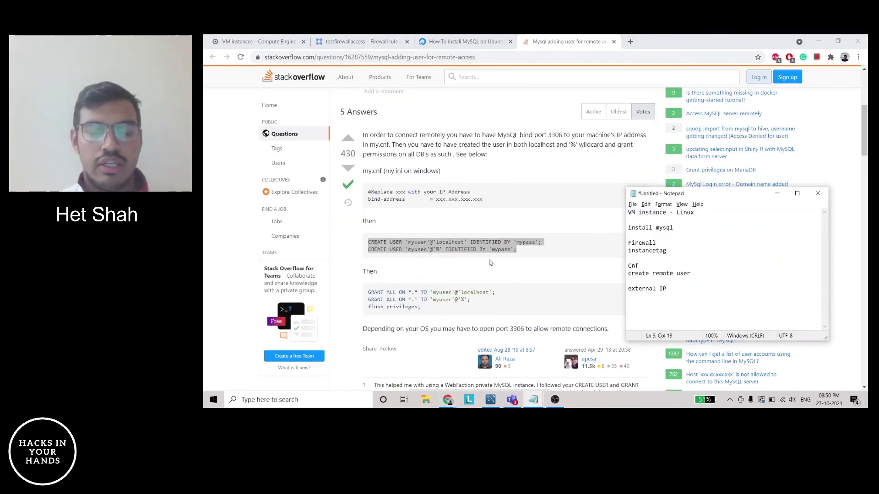
key("alt+Tab")
type("CREATE USER 'myuser'@'localhost' IDENTIFIED BY 'mypass'; CREATE USER 'myuser'@'%' IDENTIFIED BY 'mypass';")
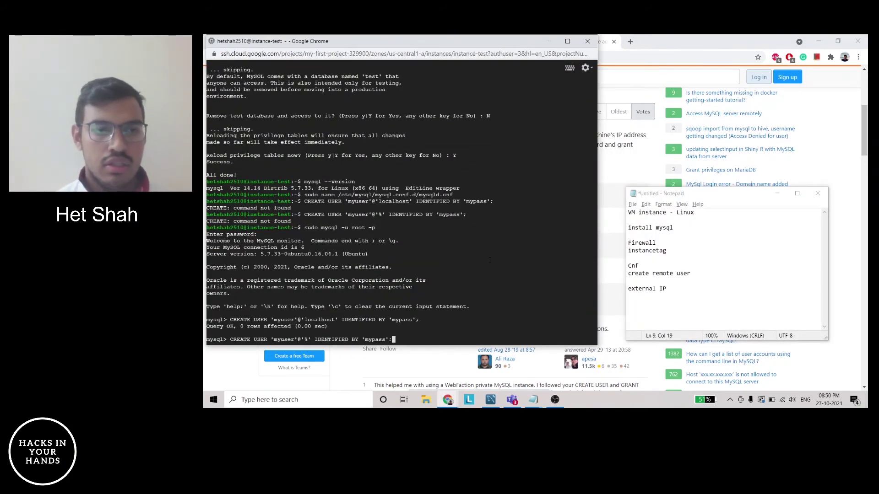
key("Return")
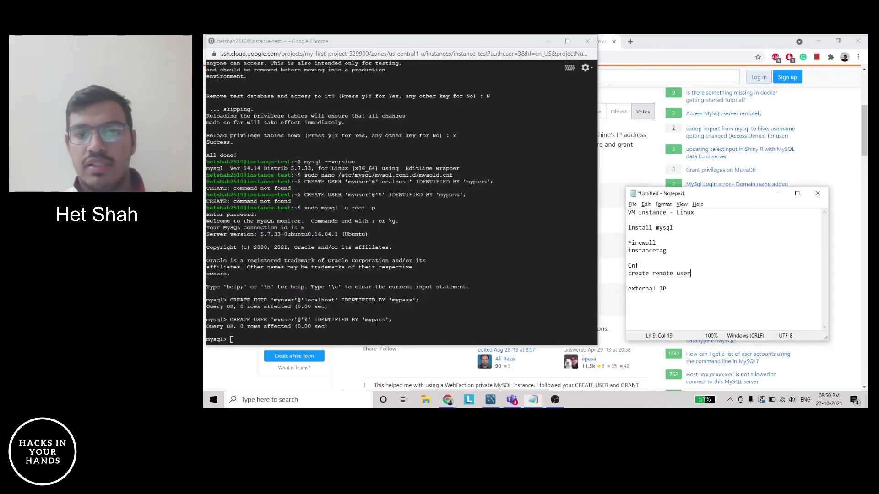
Grant myuser all privileges, flush privileges, and suspend the MySQL monitor with Ctrl+Z
key("alt+Tab")
key("alt+Tab")
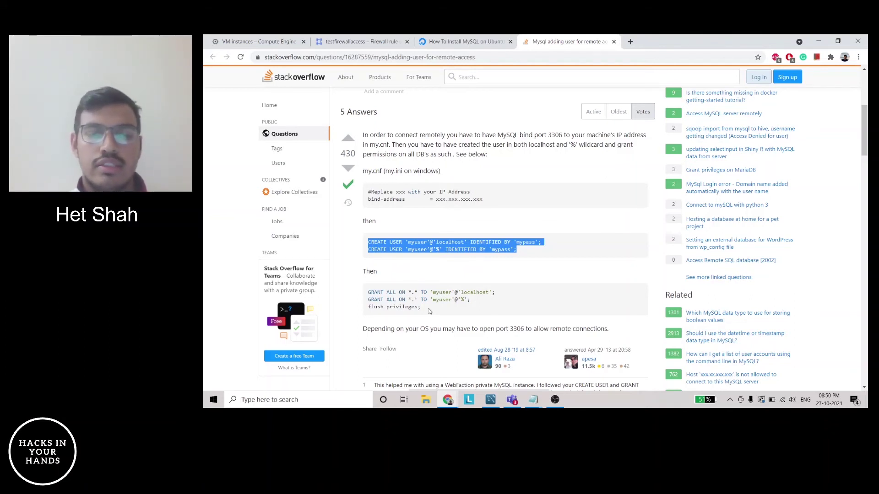
left_click_drag(425, 310, 366, 294)
key("ctrl+c")
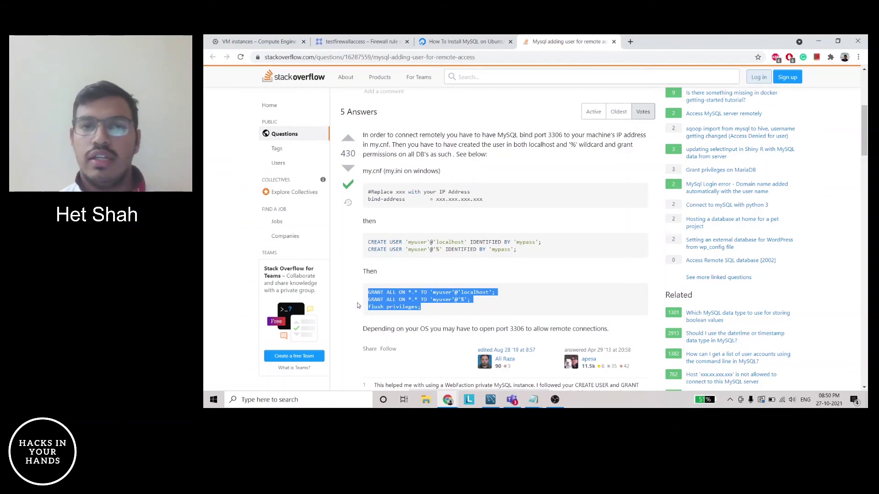
key("alt+Tab")
key("alt+Tab")
key("Tab")
key("ctrl+v")
key("Return")
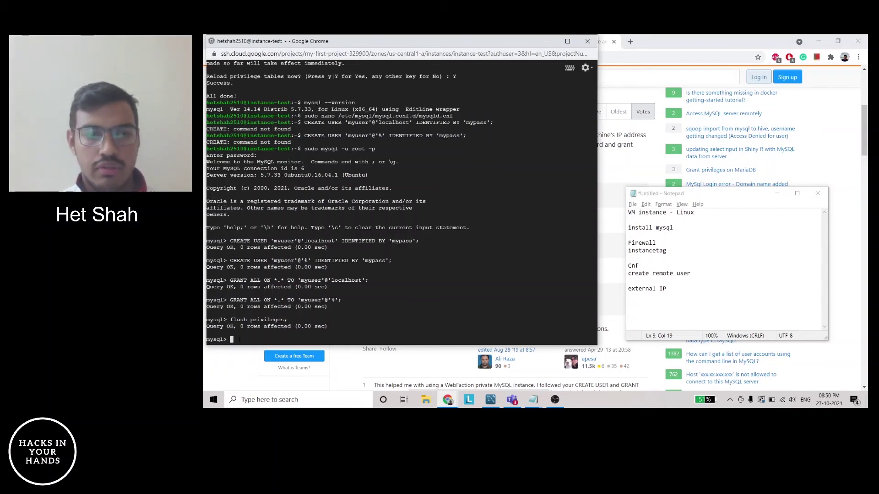
key("ctrl+z")
key("alt+Tab")
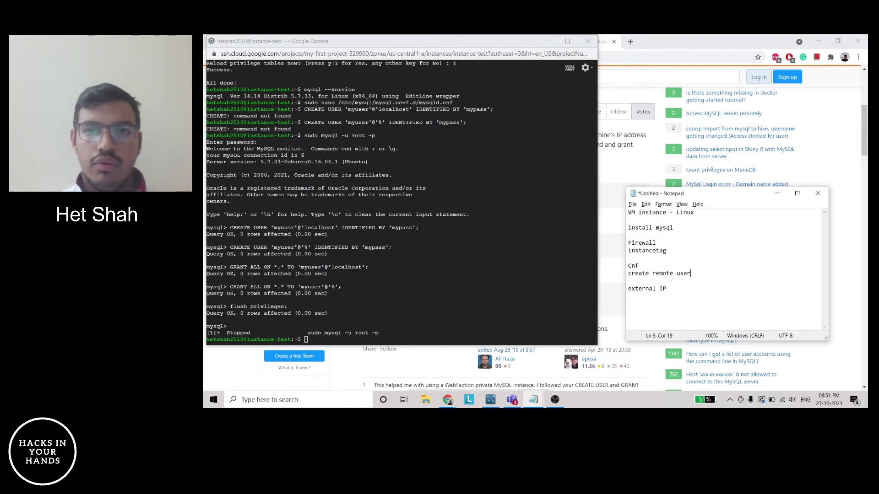
Search 'how to restart mysql service' and open the Stack Overflow answer
left_click(632, 44)
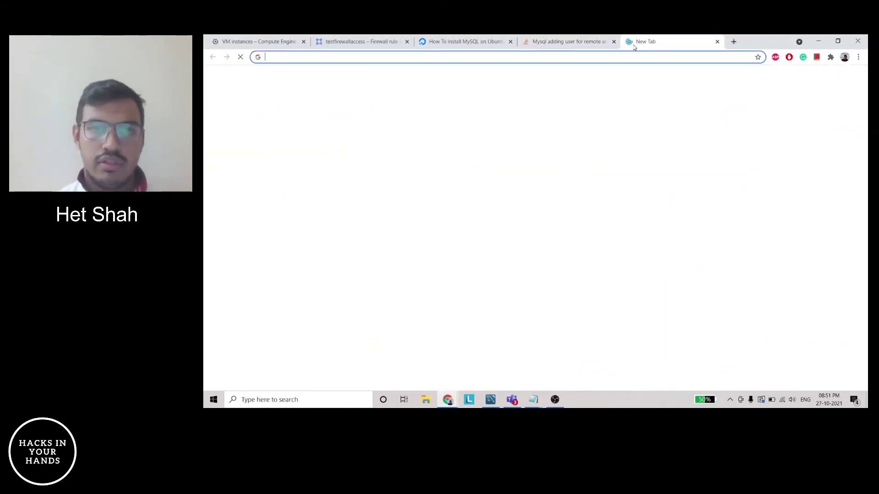
type("how to res")
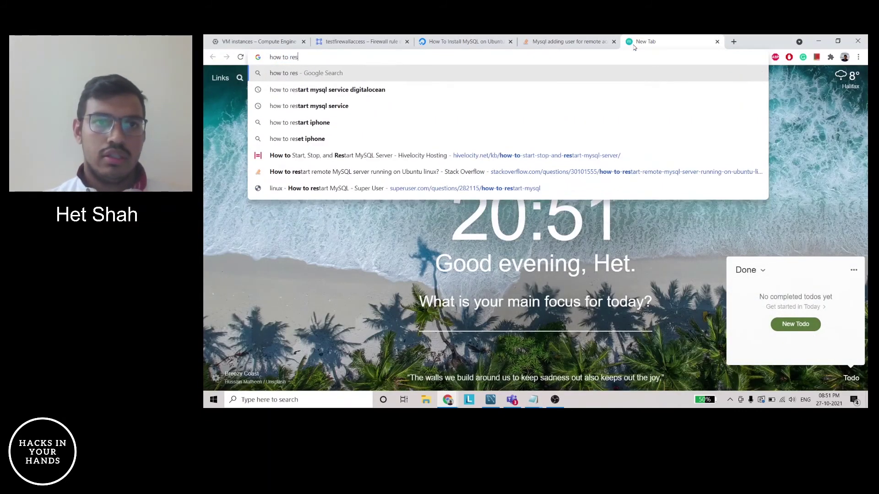
key("Down")
key("Return")
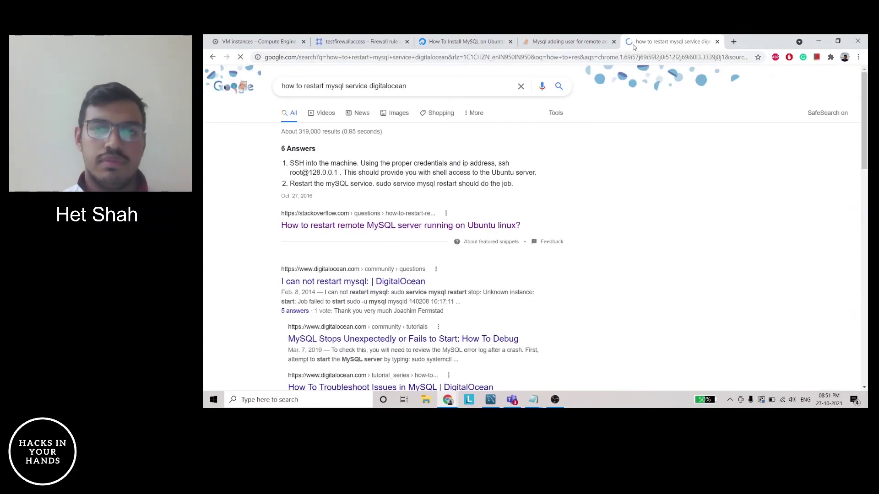
left_click(385, 226)
scroll(590, 249, "down", 10)
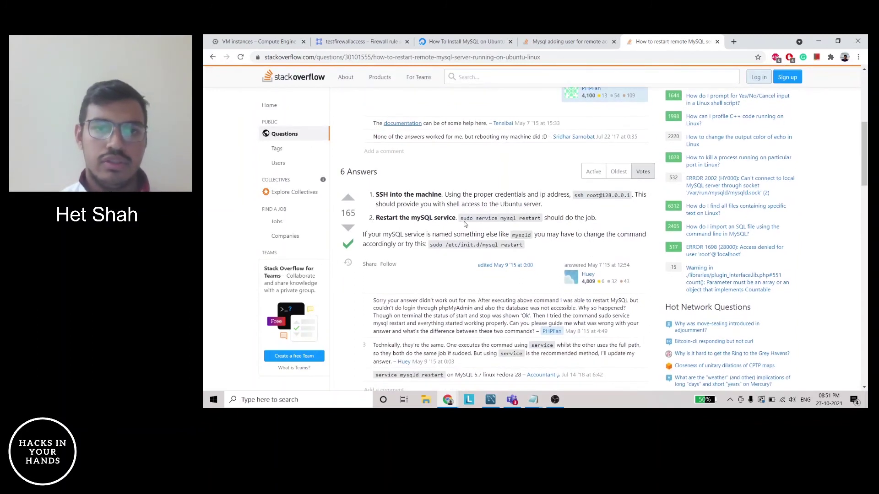
Restart MySQL on the VM with sudo service mysql restart
left_click_drag(461, 219, 543, 220)
key("ctrl+c")
key("alt+Tab")
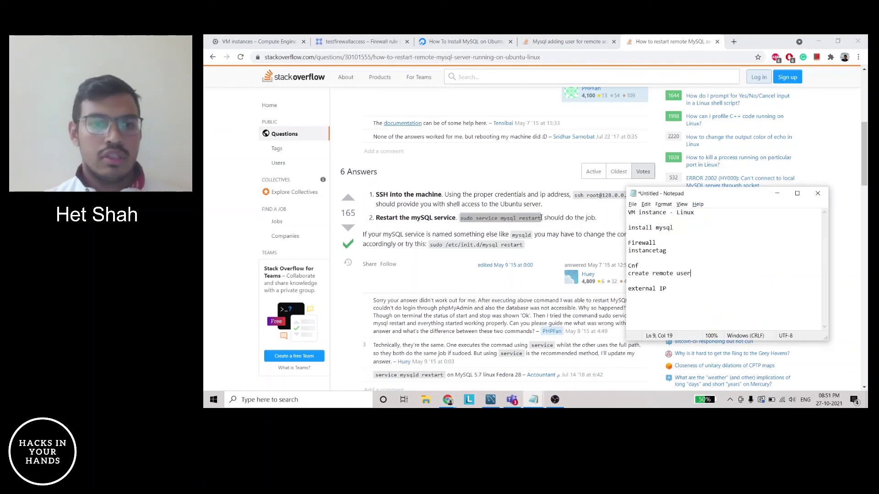
key("alt+Tab")
key("ctrl+v")
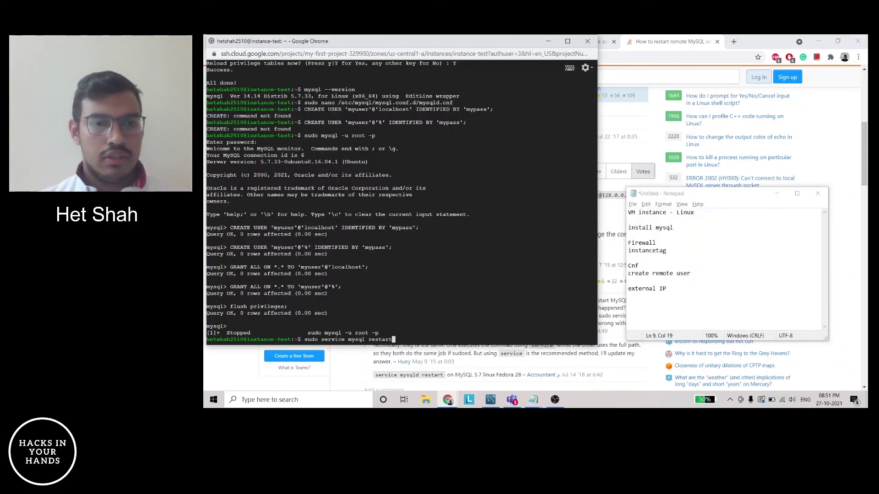
key("Return")
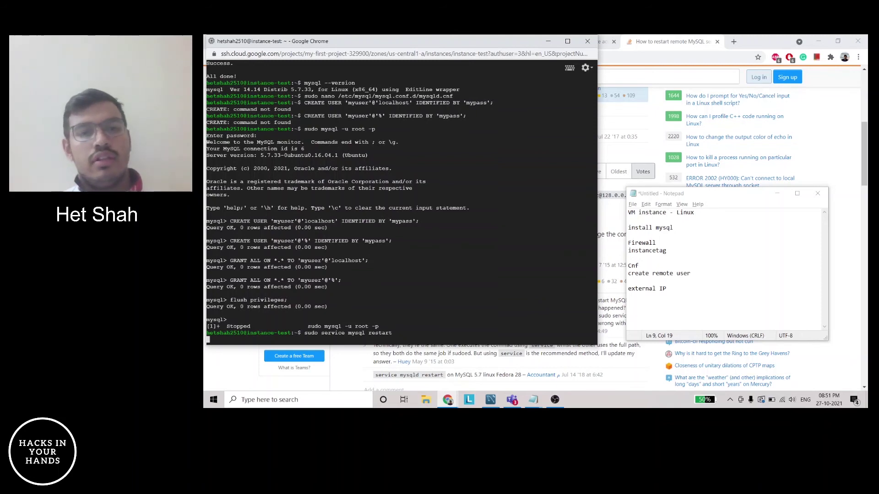
left_click(652, 154)
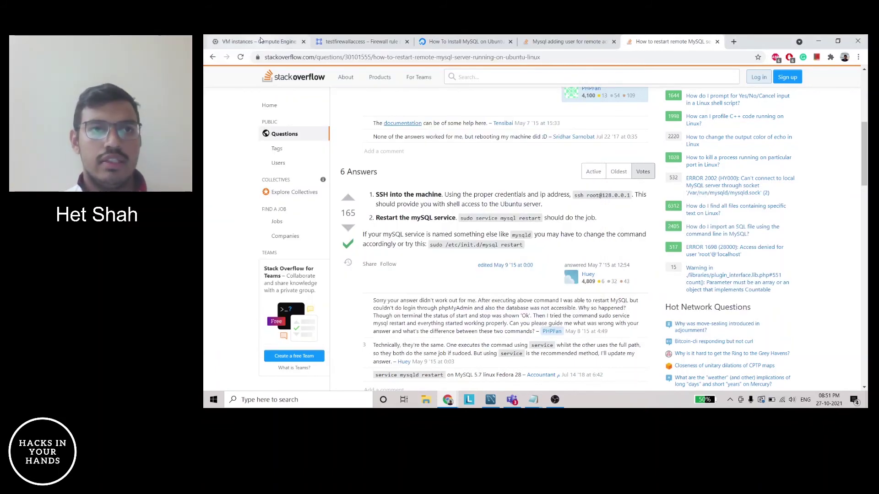
Copy the instance-test external IP 34.136.183.12 into the notes under 'external IP'
left_click(261, 40)
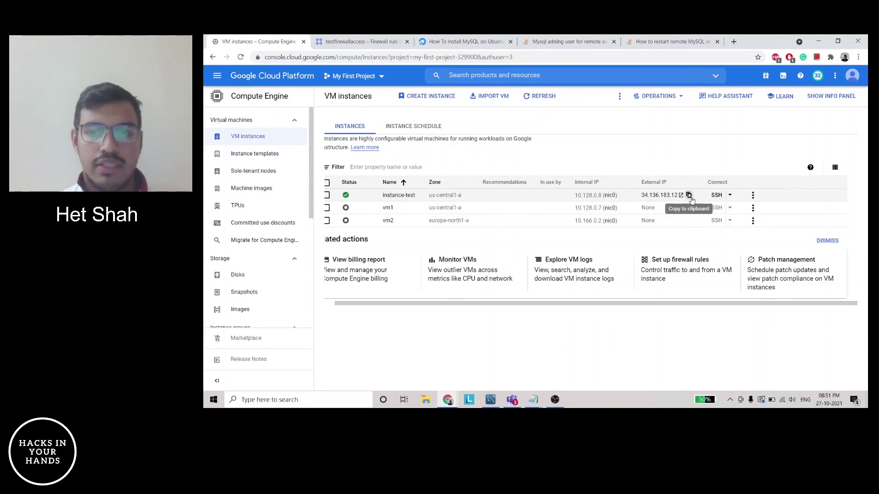
left_click(689, 196)
key("alt+Tab")
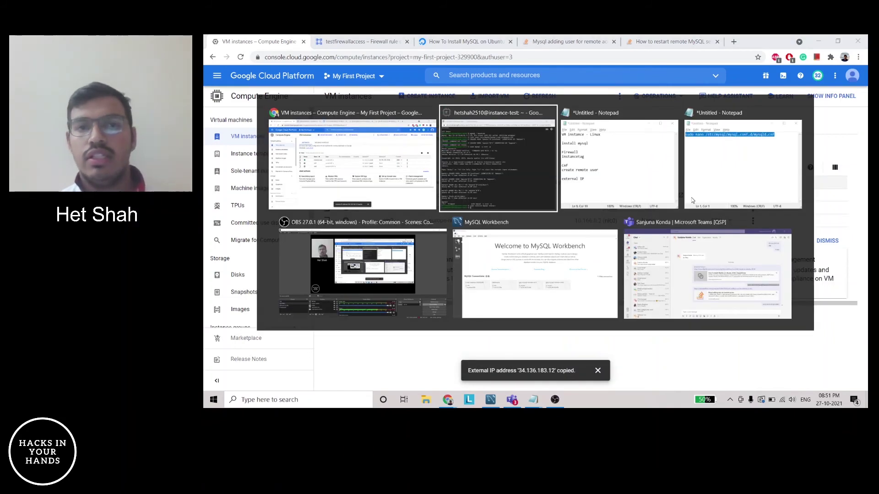
key("ctrl+End")
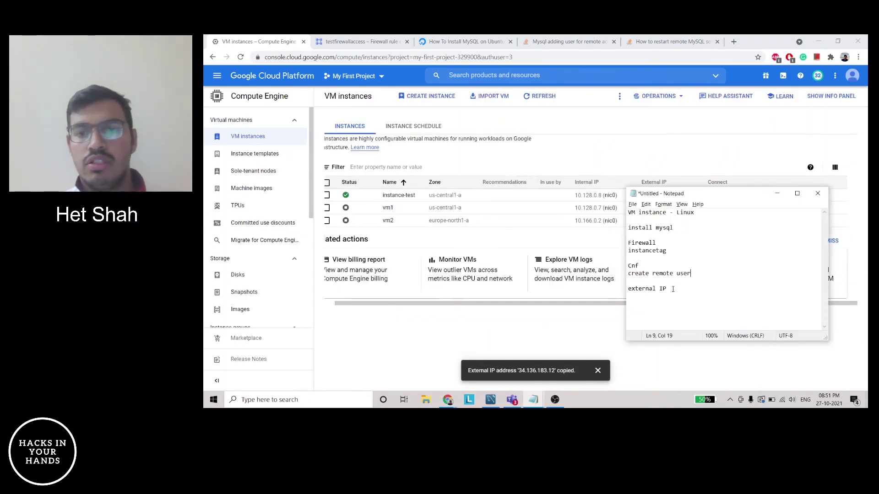
key("ctrl+v")
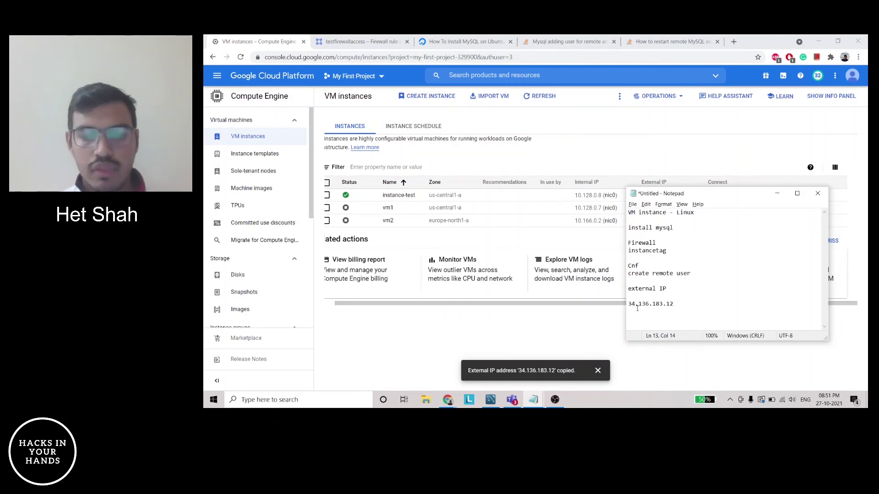
left_click(492, 399)
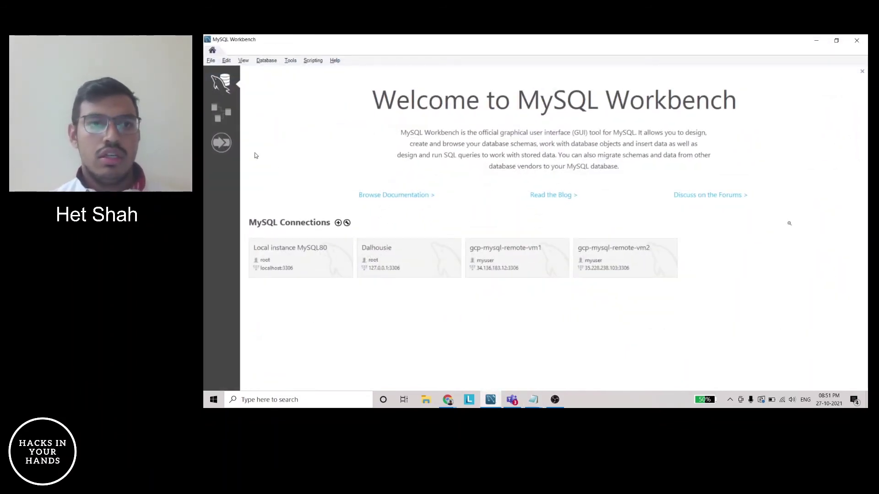
Create a new MySQL Workbench connection named GCP_Test
left_click(338, 223)
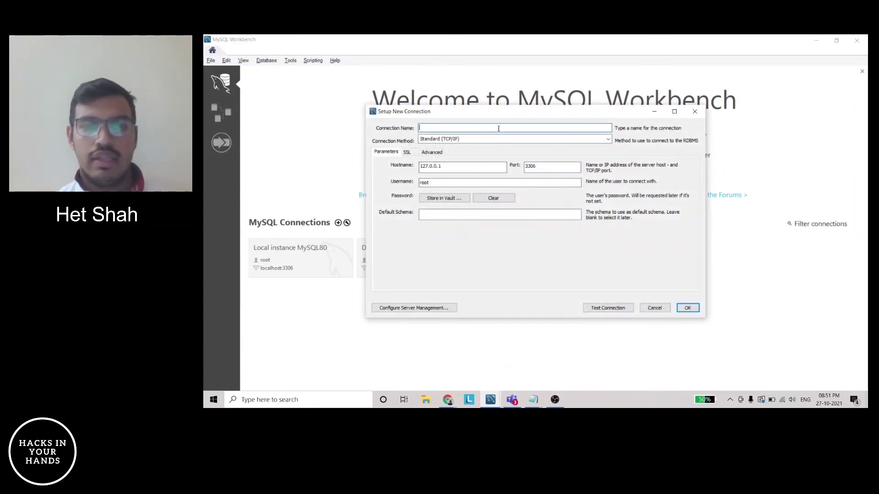
type("GCP_Test")
key("Tab")
key("Tab")
Set the connection hostname to 34.136.183.12 and the username to myuser
key("Tab")
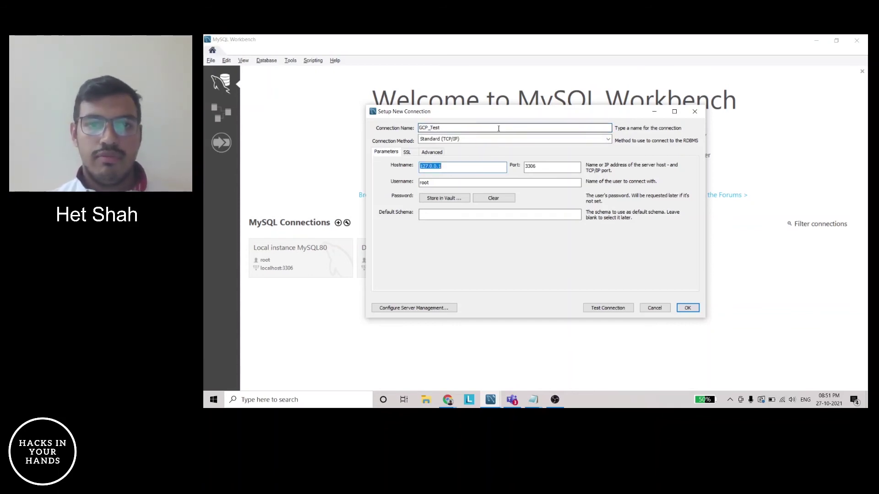
key("alt+Tab")
key("Tab")
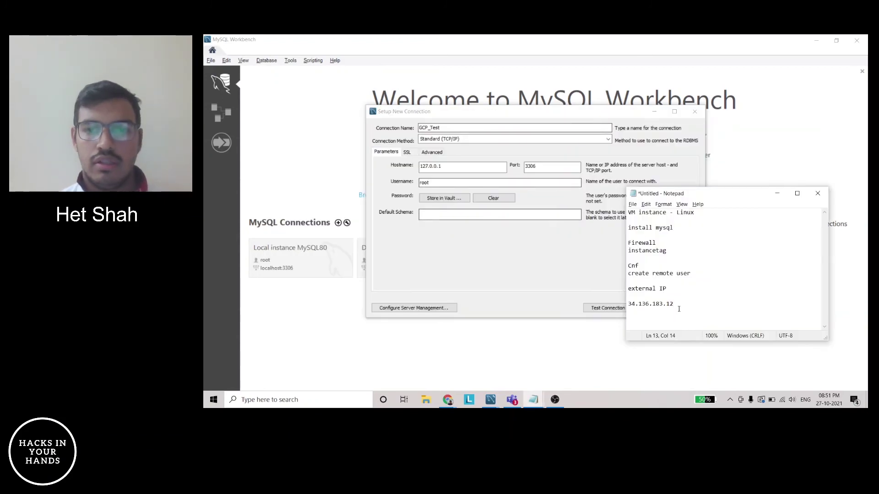
left_click_drag(685, 305, 624, 306)
key("ctrl+c")
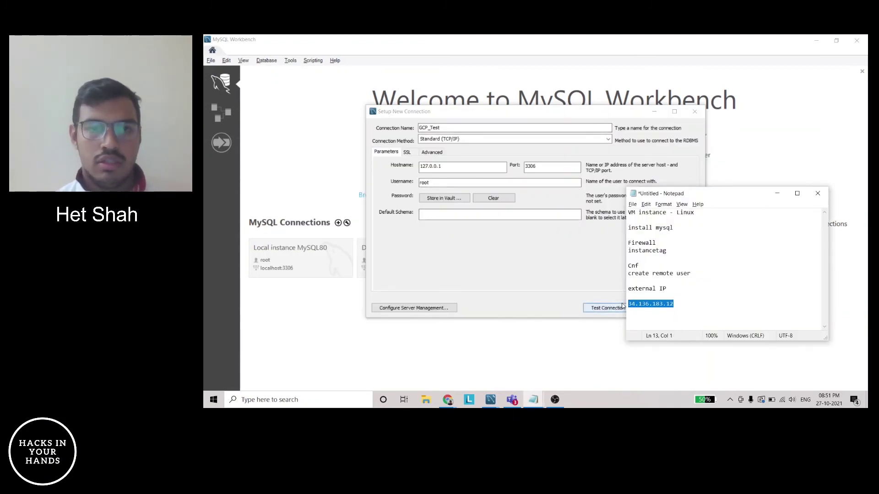
left_click(456, 170)
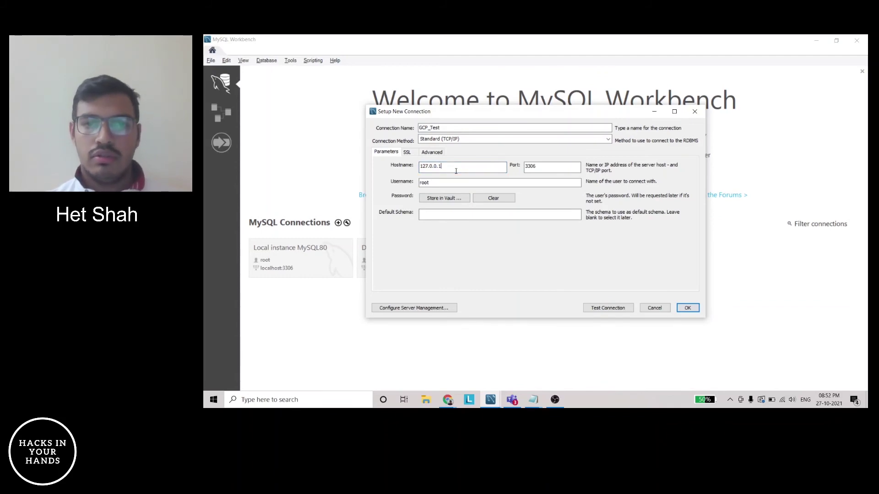
key("alt+Tab")
key("Tab")
key("alt+Tab")
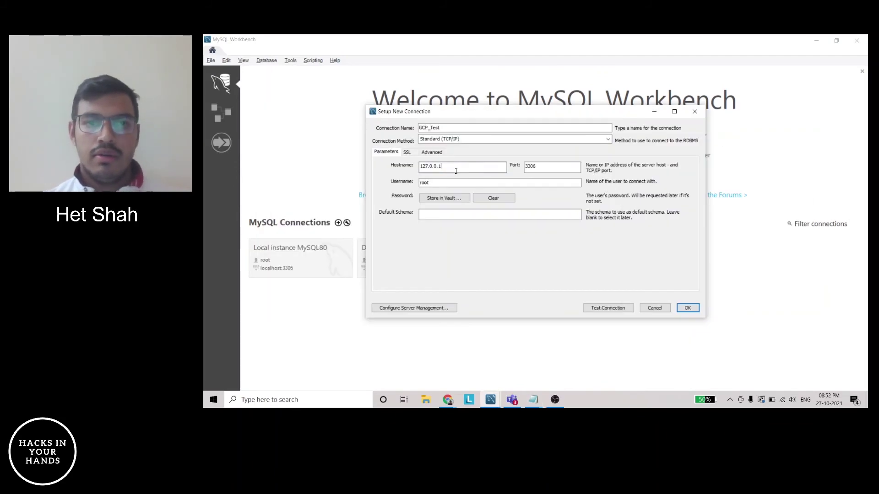
key("ctrl+a")
key("ctrl+v")
key("Tab")
key("Tab")
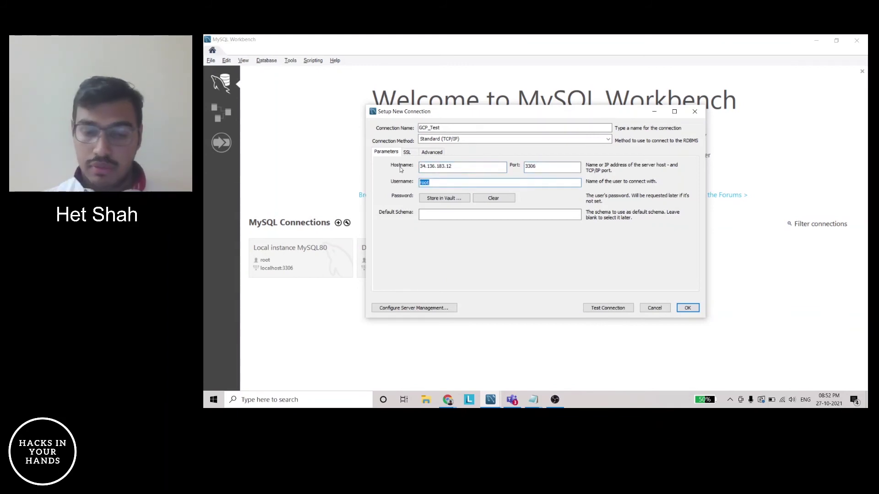
type("myuser")
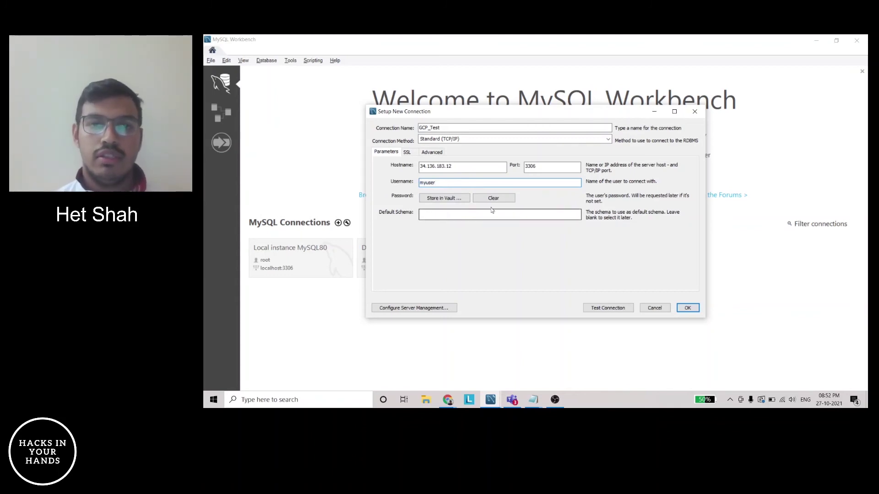
Store myuser's password in the vault, test the connection successfully, and save it
left_click(450, 201)
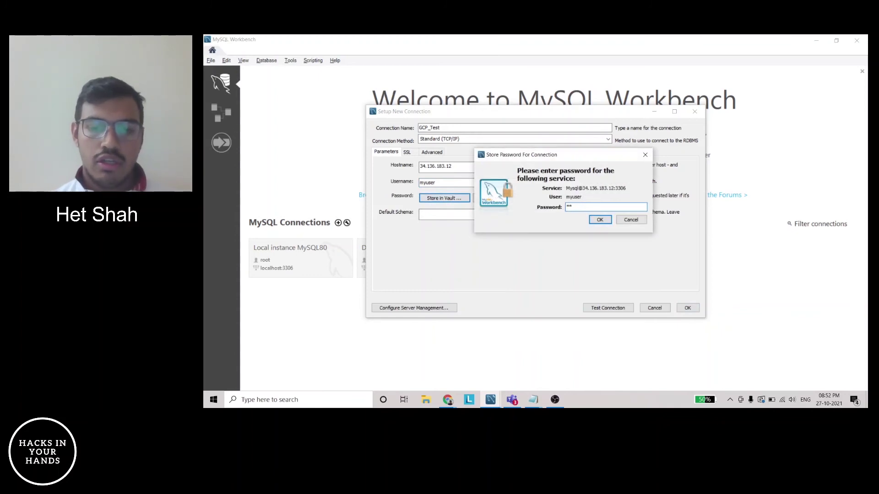
key("Return")
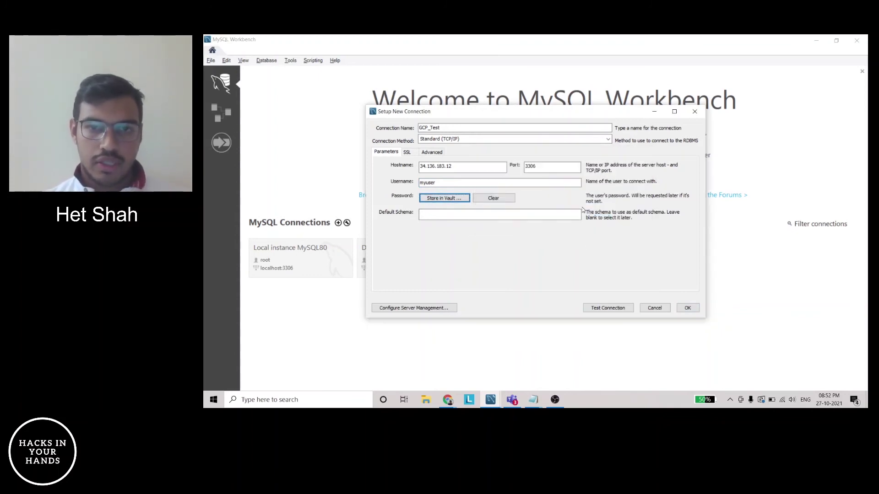
left_click(590, 311)
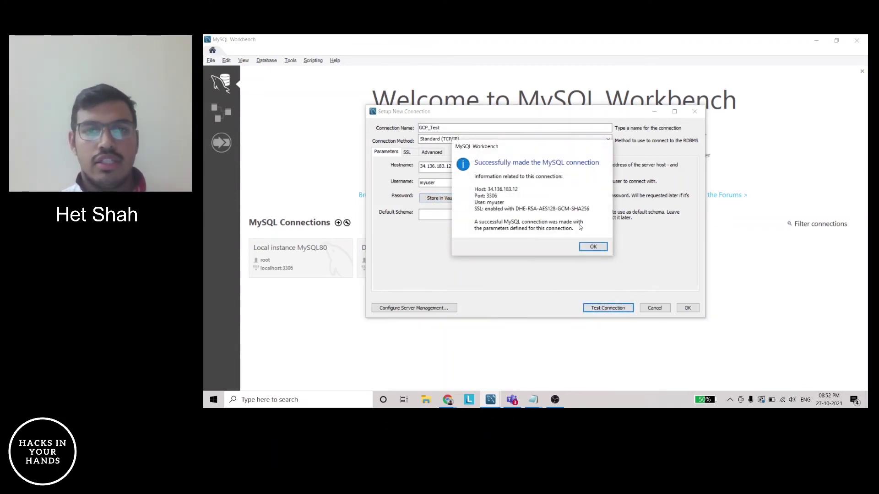
left_click(593, 247)
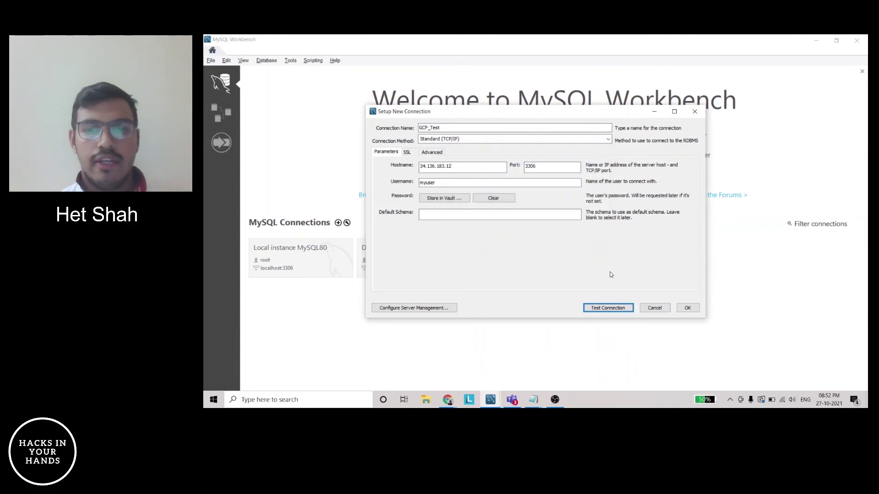
left_click(687, 308)
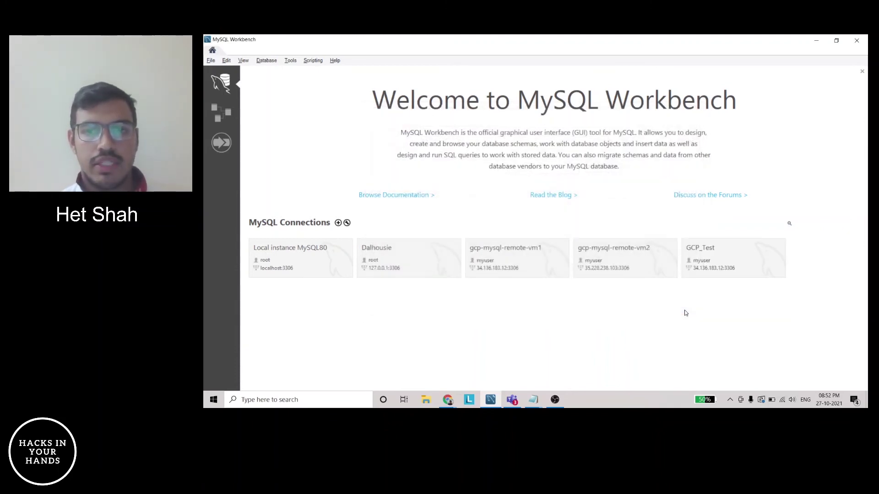
Open the GCP_Test connection and place the cursor in the Query 1 editor
left_click(698, 250)
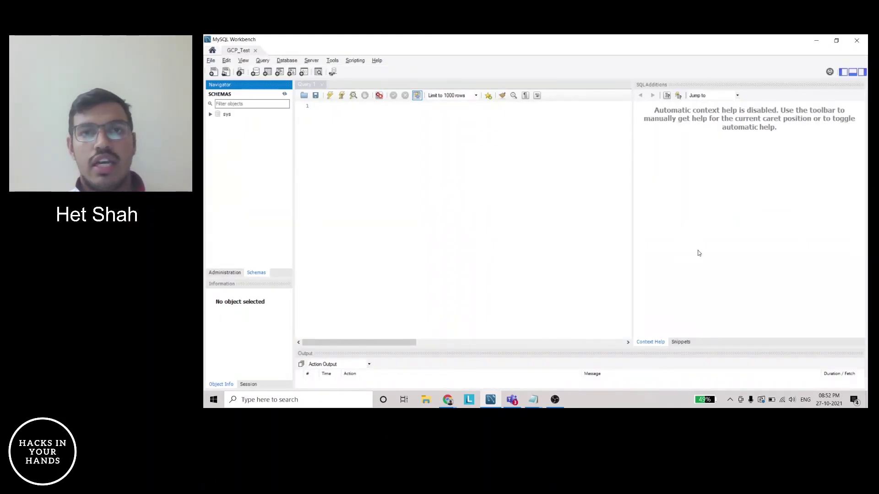
left_click(413, 117)
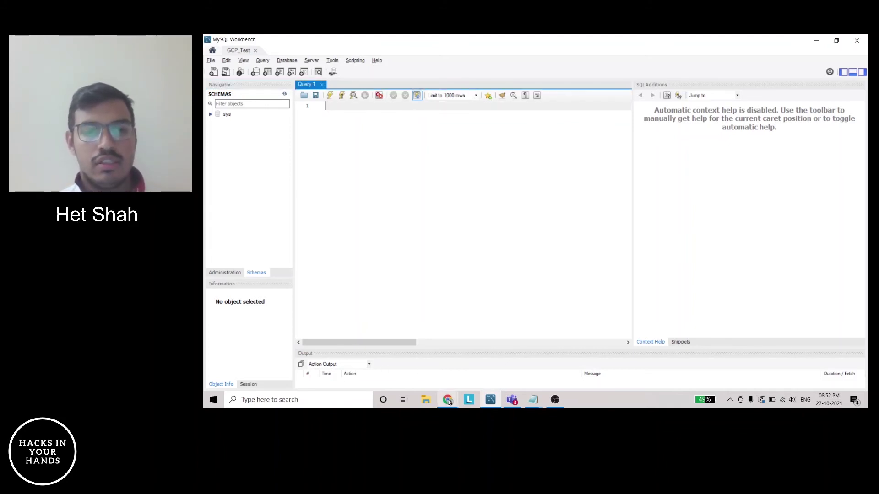
mouse_move(448, 401)
left_click(454, 365)
key("ctrl+t")
Search 'create database mysql' and read the MySQL manual's CREATE DATABASE page
type("creat")
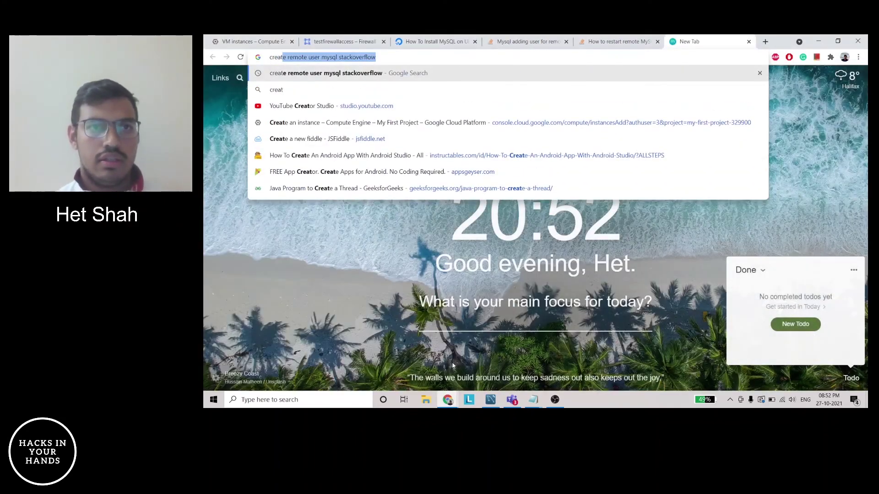
type("e datab")
key("Down")
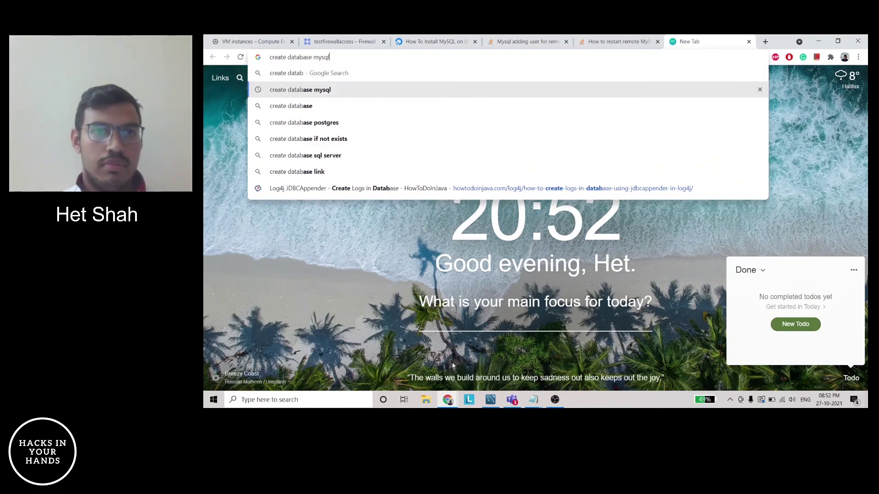
key("Return")
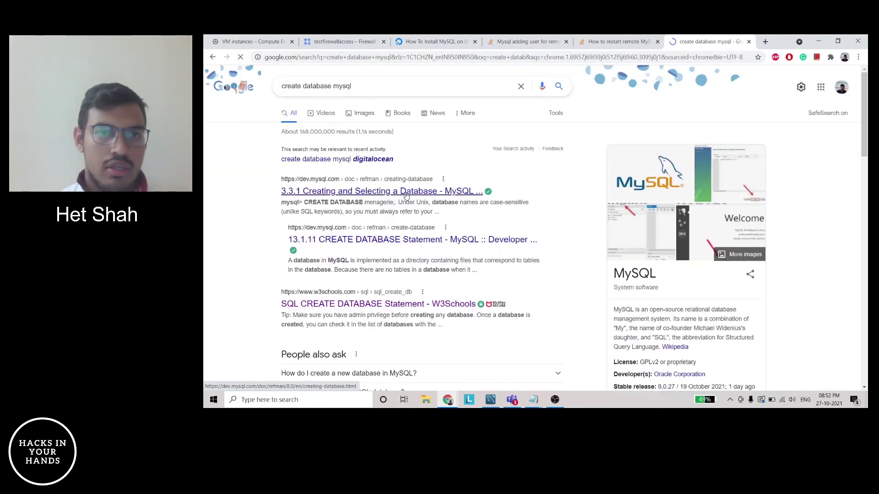
left_click(406, 192)
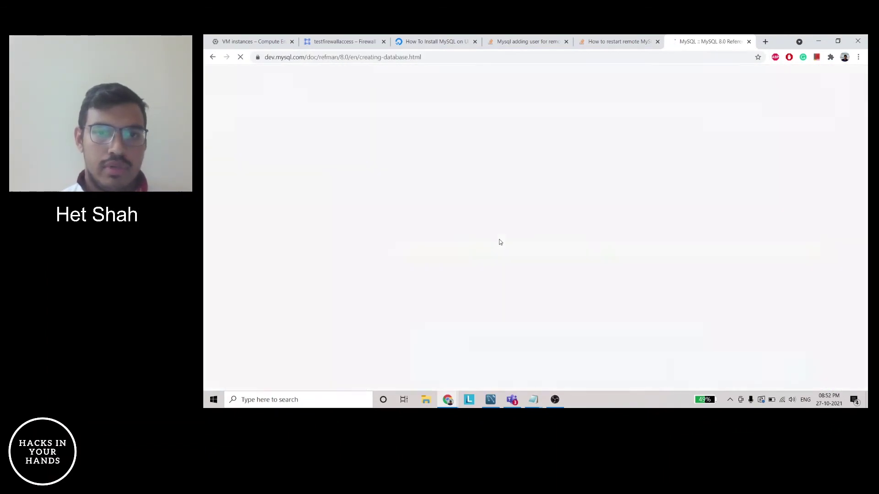
scroll(500, 242, "down", 6)
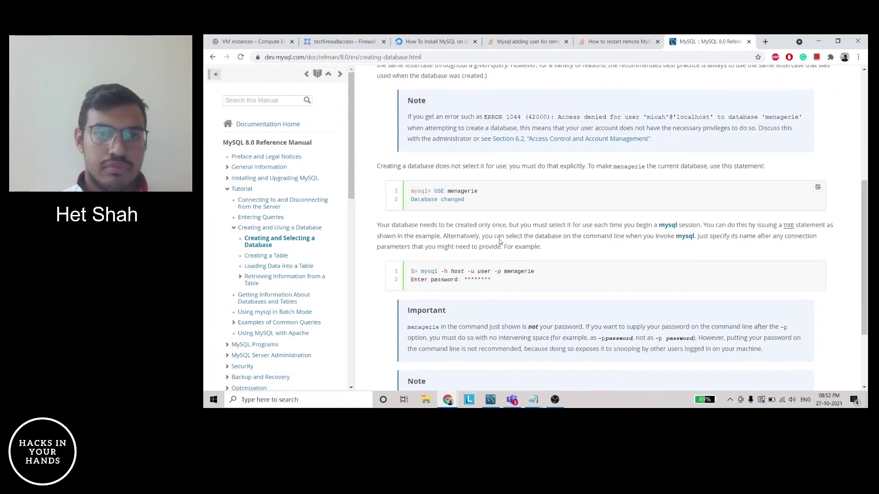
scroll(500, 242, "down", 1)
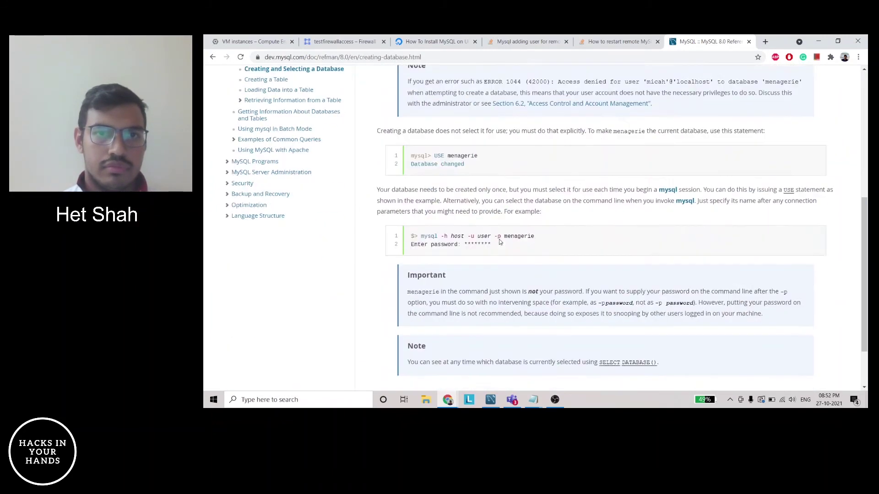
scroll(500, 243, "down", 2)
Draft 'create testdb' in Query 1, check W3Schools' CREATE DATABASE syntax, and insert 'database'
key("alt+Tab")
key("alt+Tab")
key("alt+Tab")
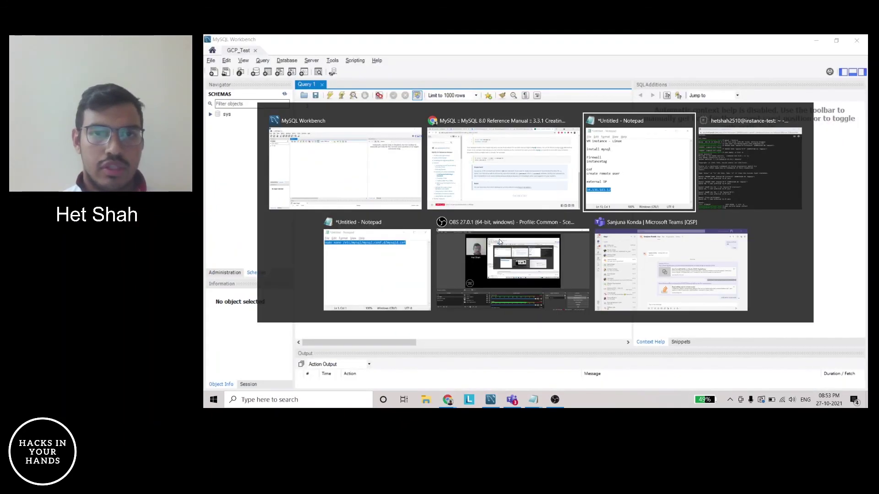
key("alt+Tab")
key("alt+Tab")
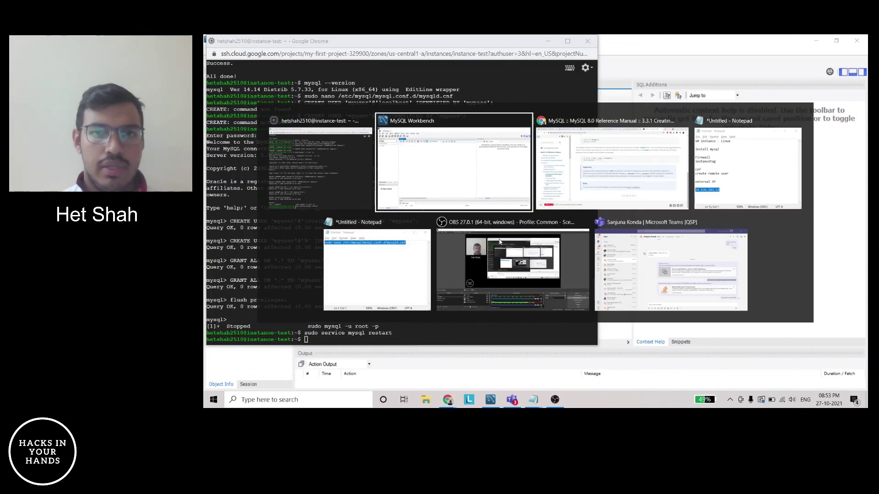
type("create")
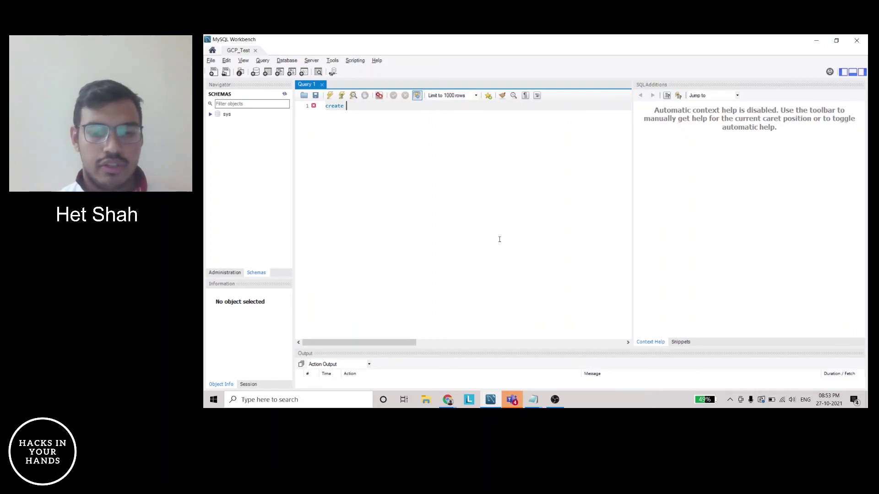
type(" testdb;")
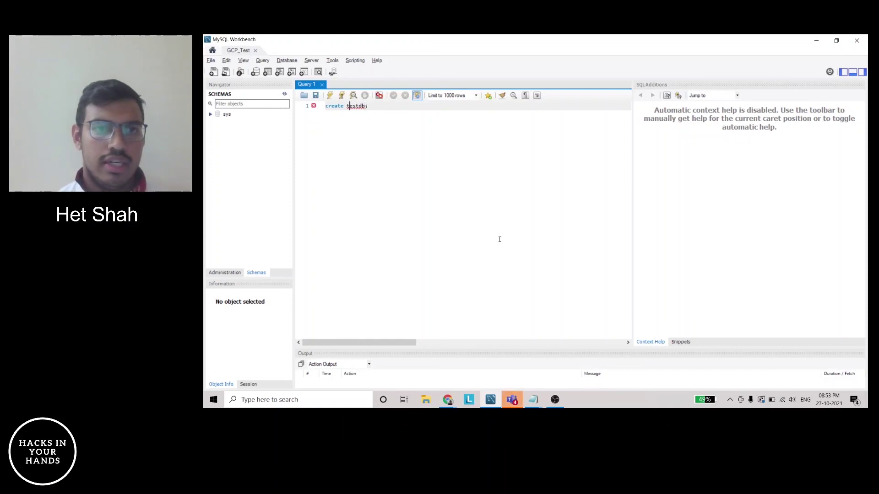
key("alt+Tab")
key("alt+Tab")
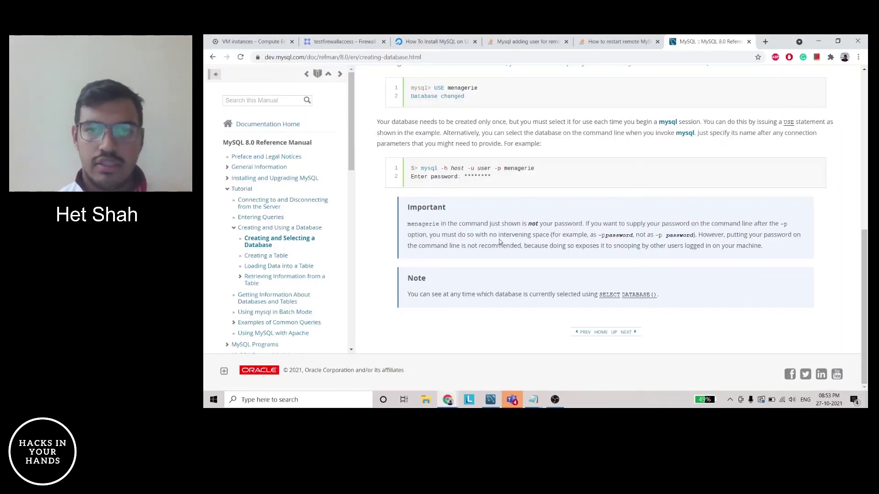
left_click(212, 57)
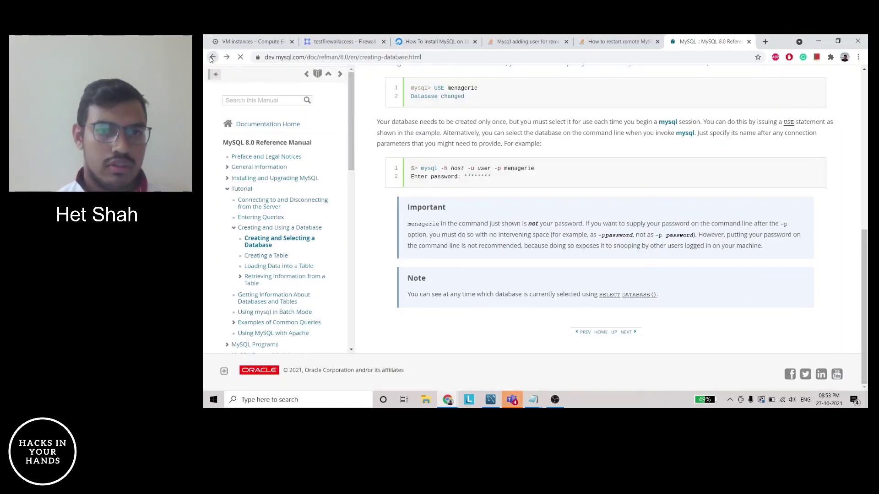
scroll(391, 207, "down", 1)
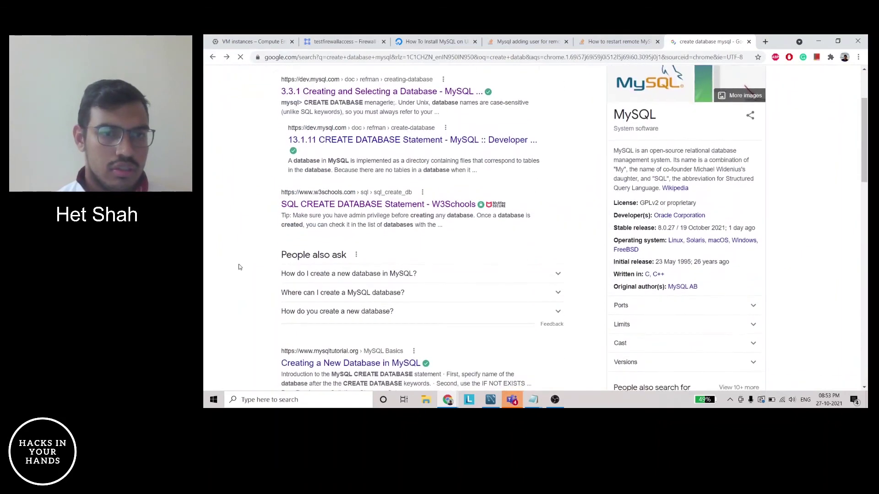
left_click(390, 205)
scroll(501, 280, "down", 2)
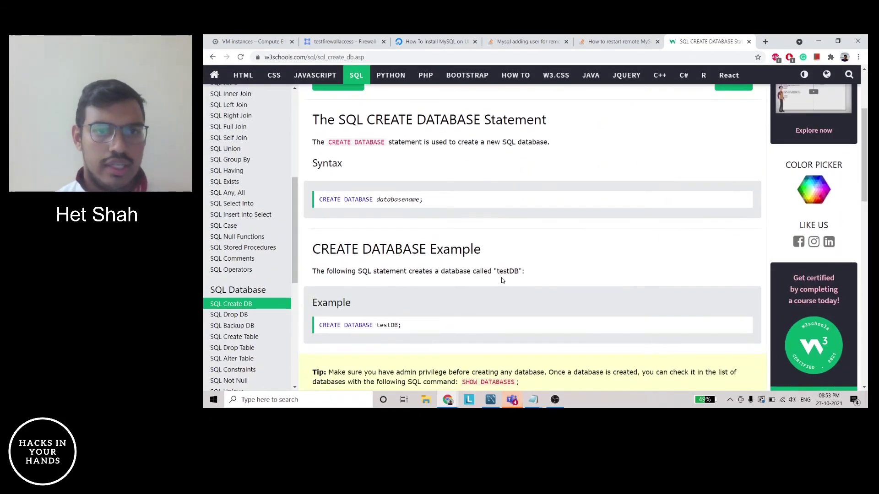
key("alt+Tab")
type("database")
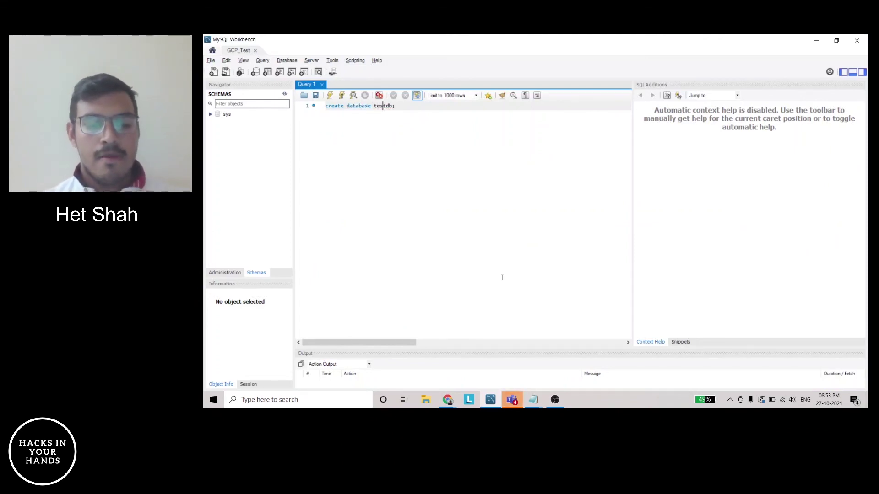
Execute 'create database testdb;' in Workbench, getting 1 row(s) affected
key("ctrl+a")
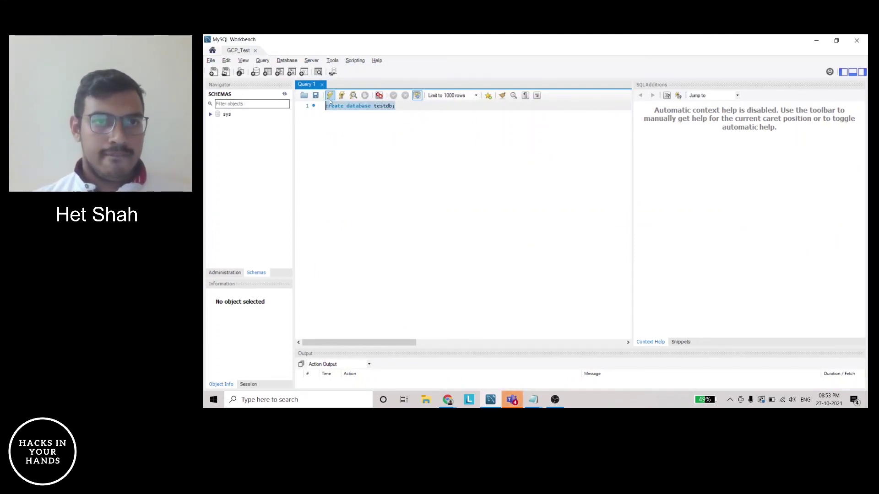
key("ctrl+Return")
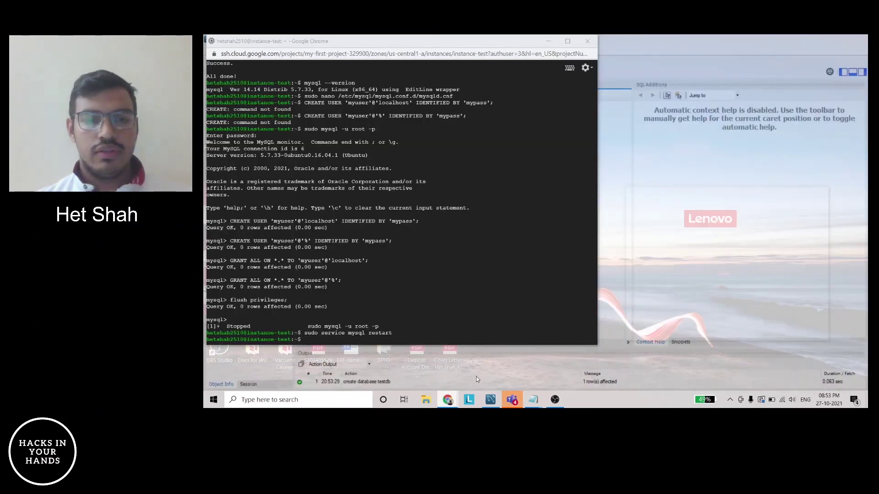
left_click(476, 377)
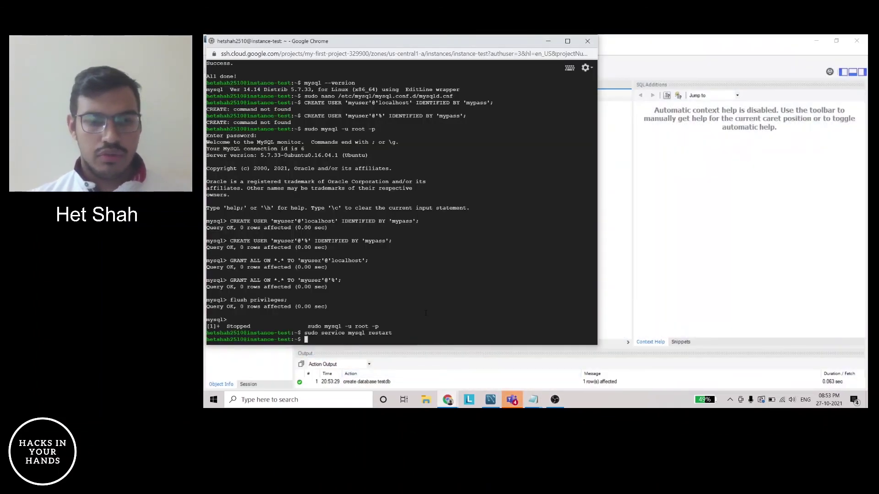
Log back into MySQL as root by recalling sudo mysql -u root -p
key("Up")
key("Up")
key("Up")
key("Up")
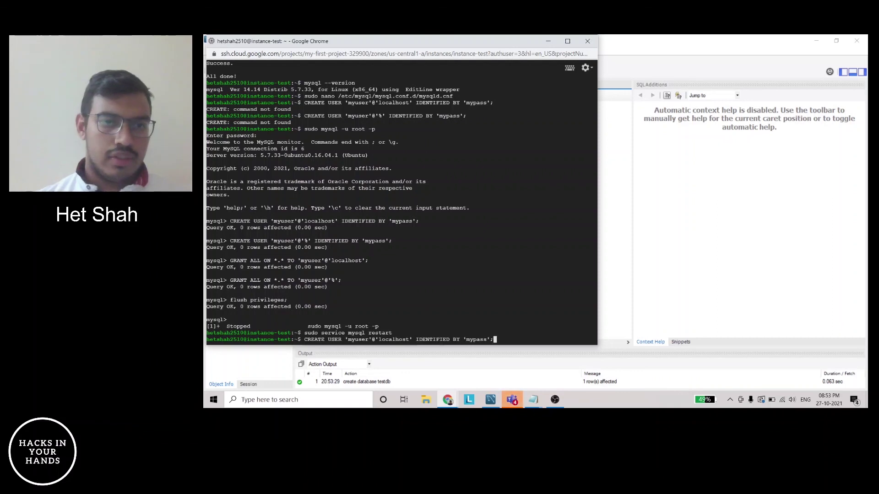
key("Down")
key("Down")
key("Up")
key("Down")
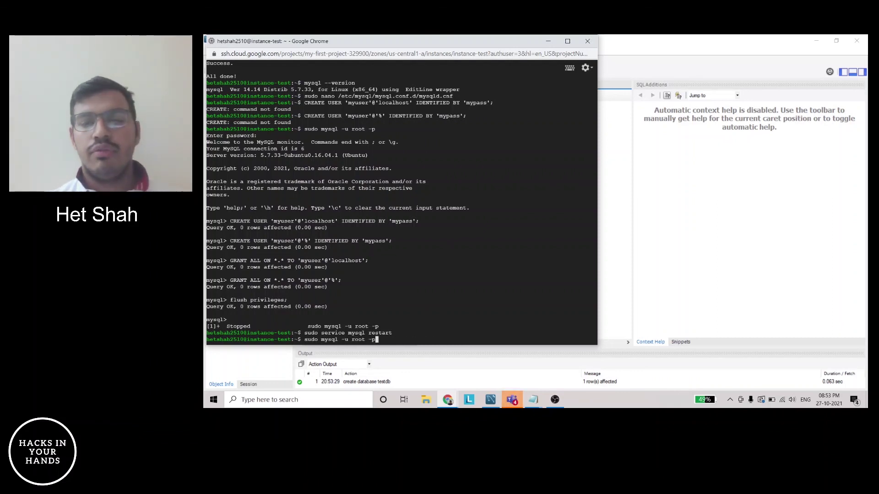
key("Return")
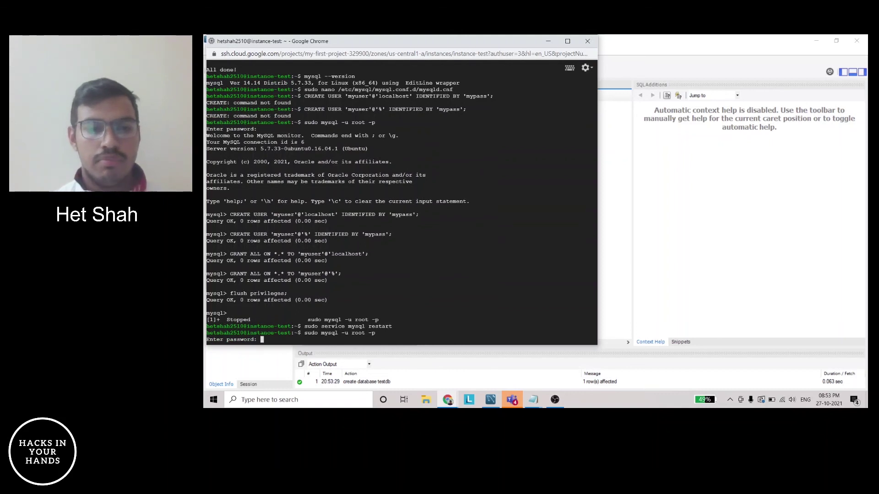
key("Return")
Run 'show databases;' and confirm testdb appears among the five databases
type("show databases;")
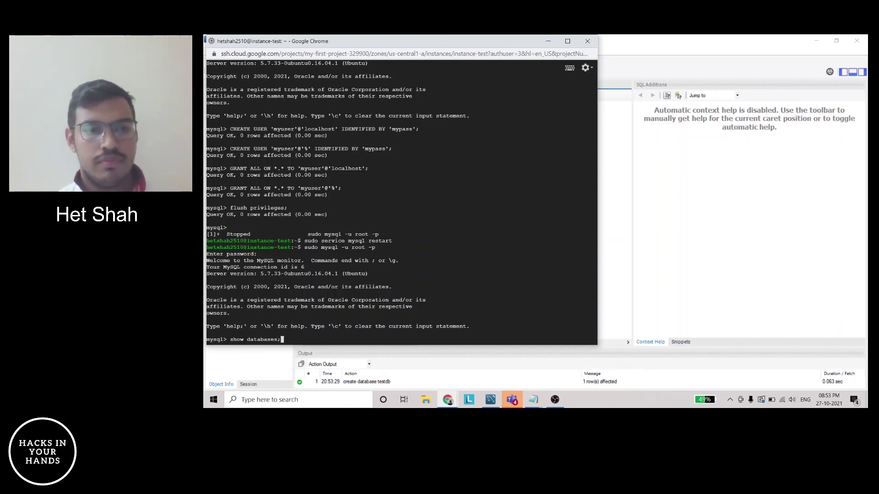
key("Return")
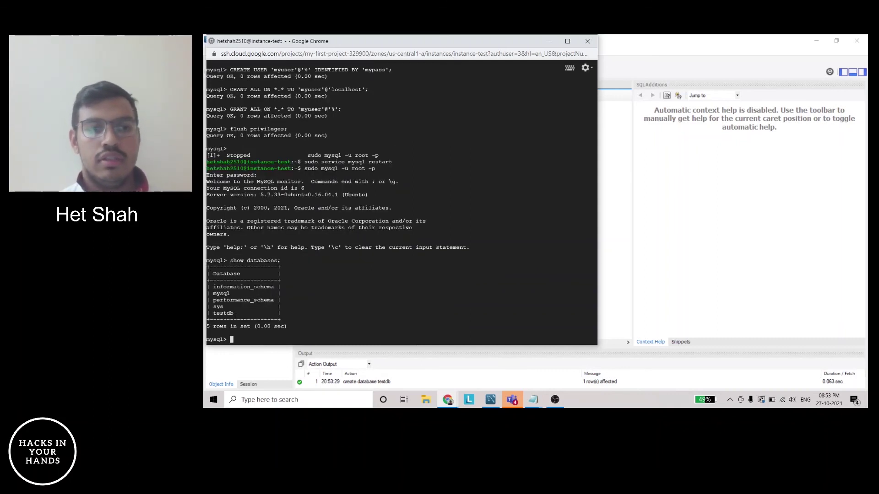
left_click_drag(237, 314, 213, 313)
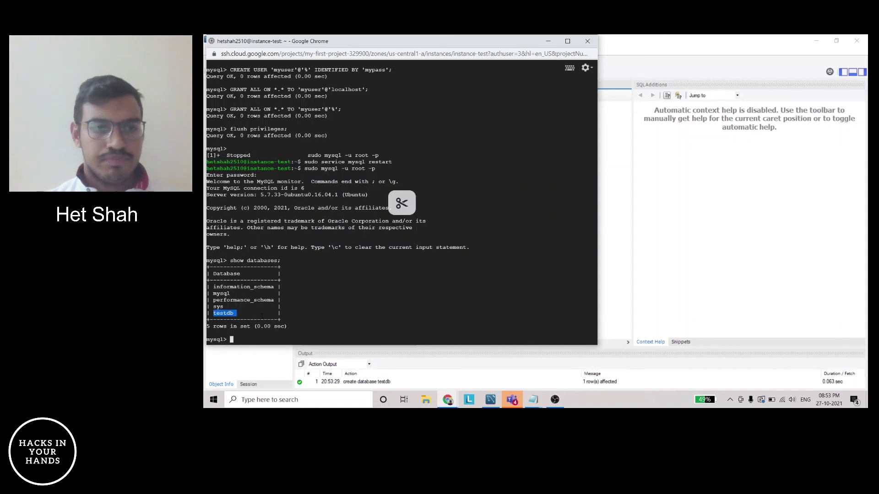
left_click(295, 319)
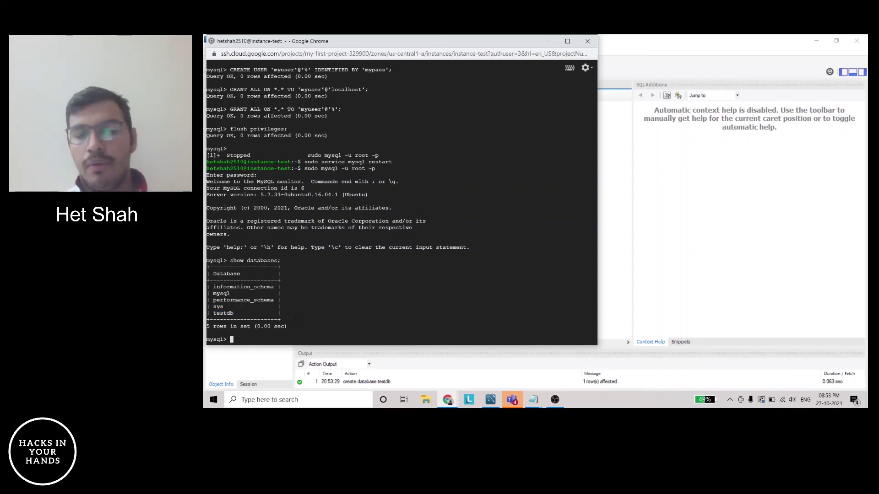